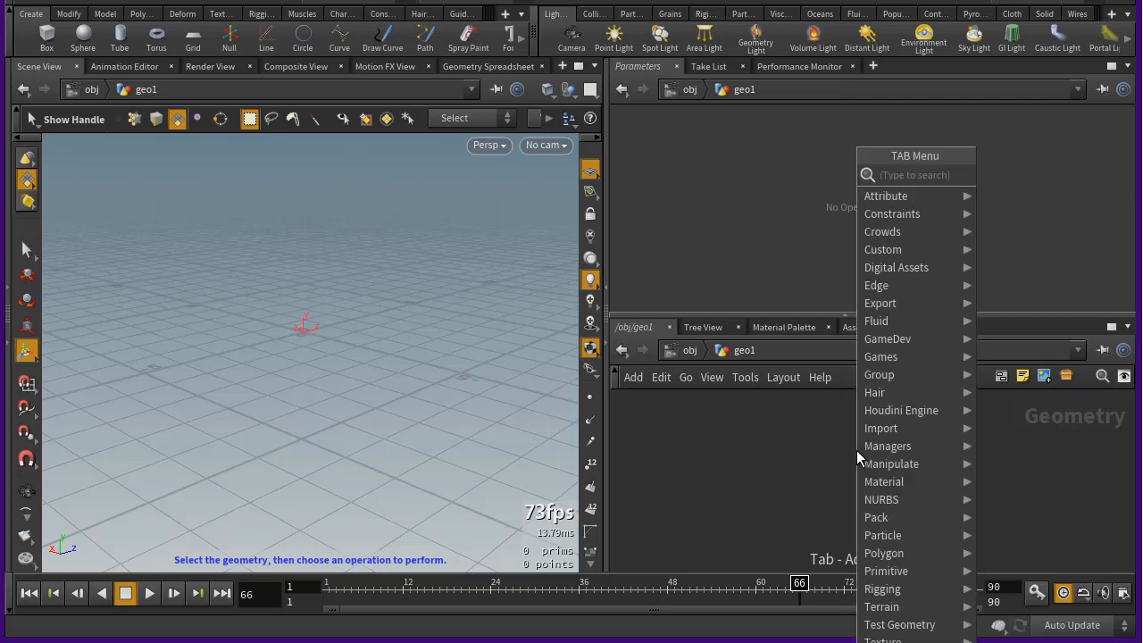
Go up to the object level, rename the geometry node Pyro_Custom_Drag_Force, and go back inside its network
text(ge)
key(Escape)
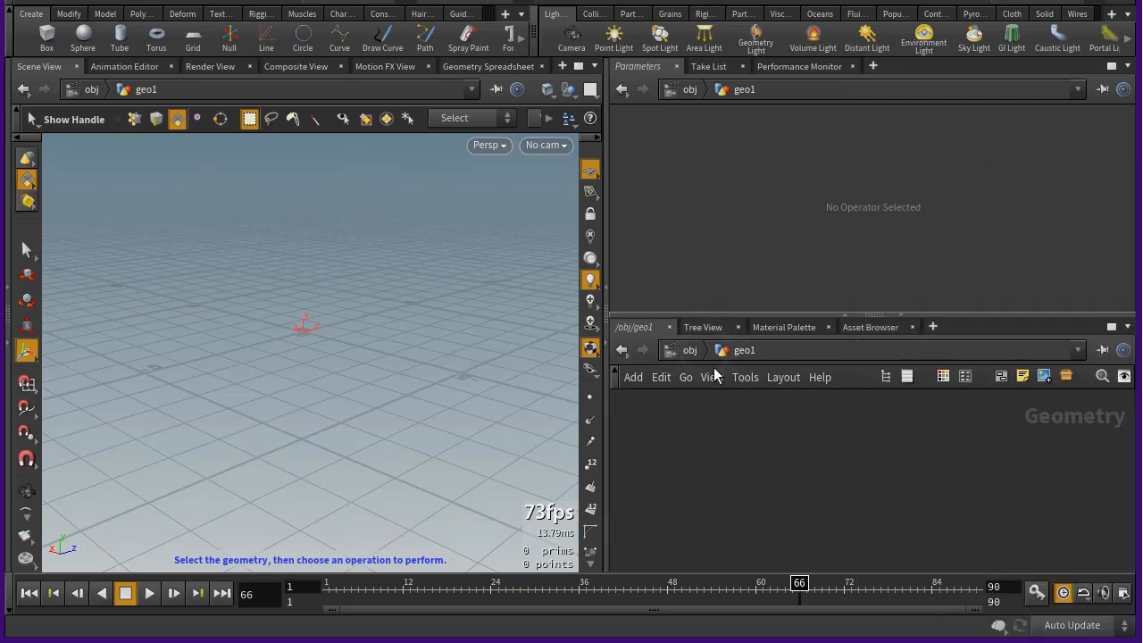
click(715, 350)
click(696, 351)
click(689, 349)
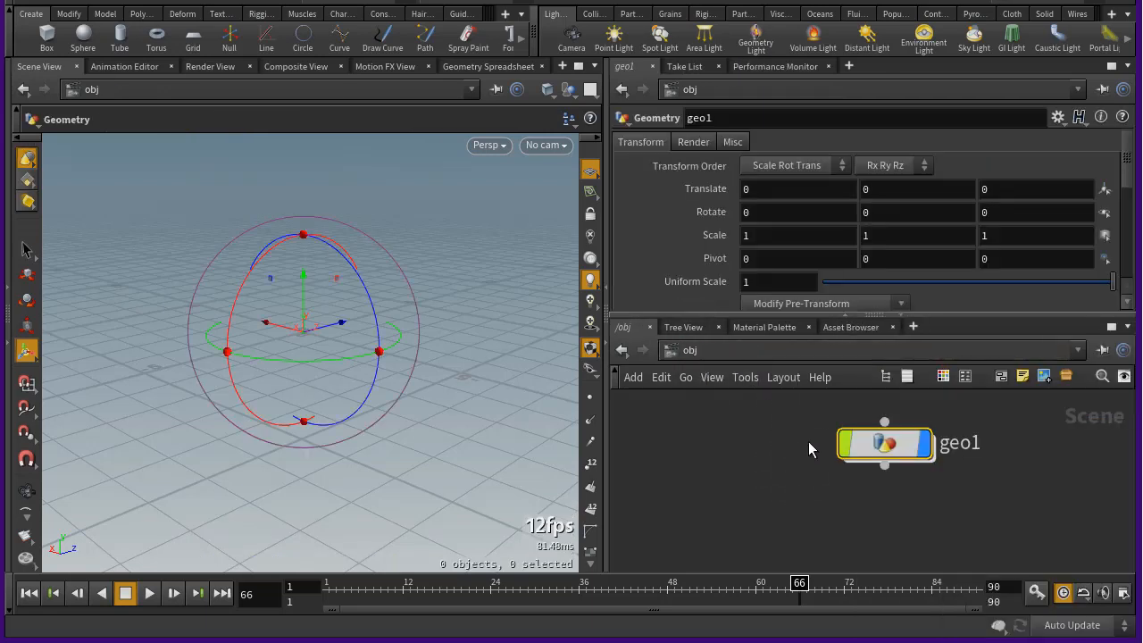
double_click(961, 444)
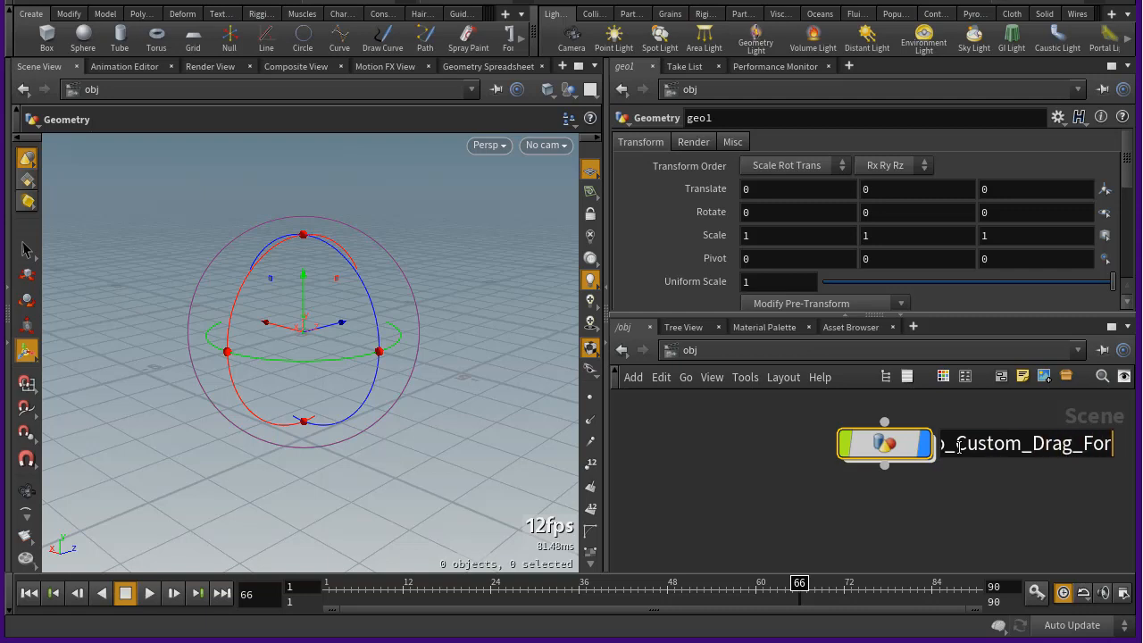
key(Return)
key(Return)
Add a Sphere node to the empty geometry network
key(Tab)
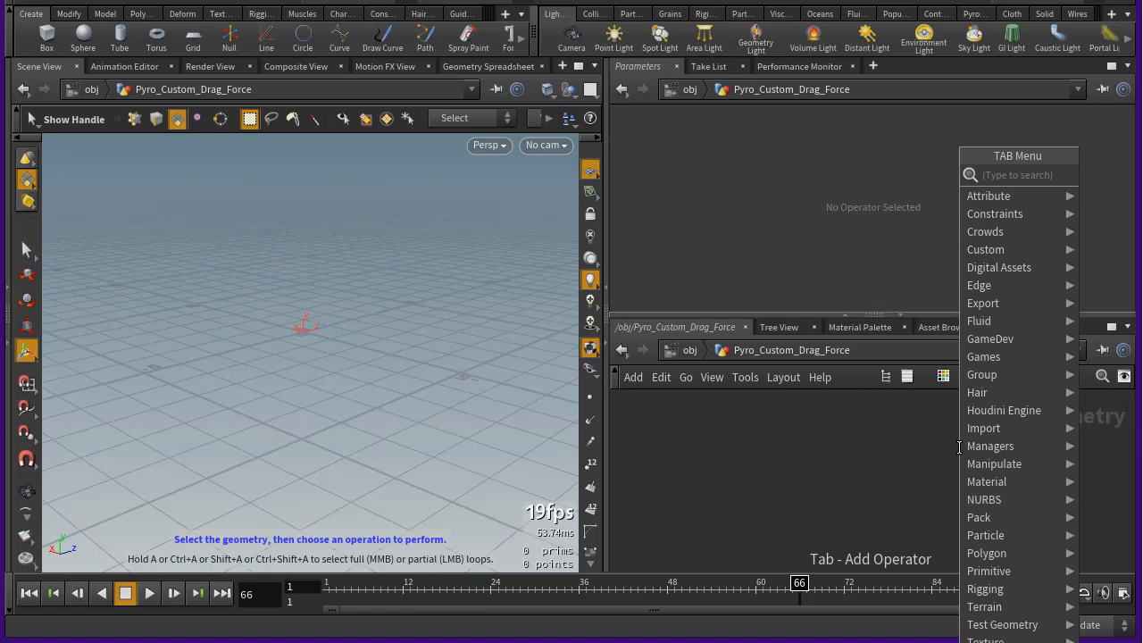
text(spher)
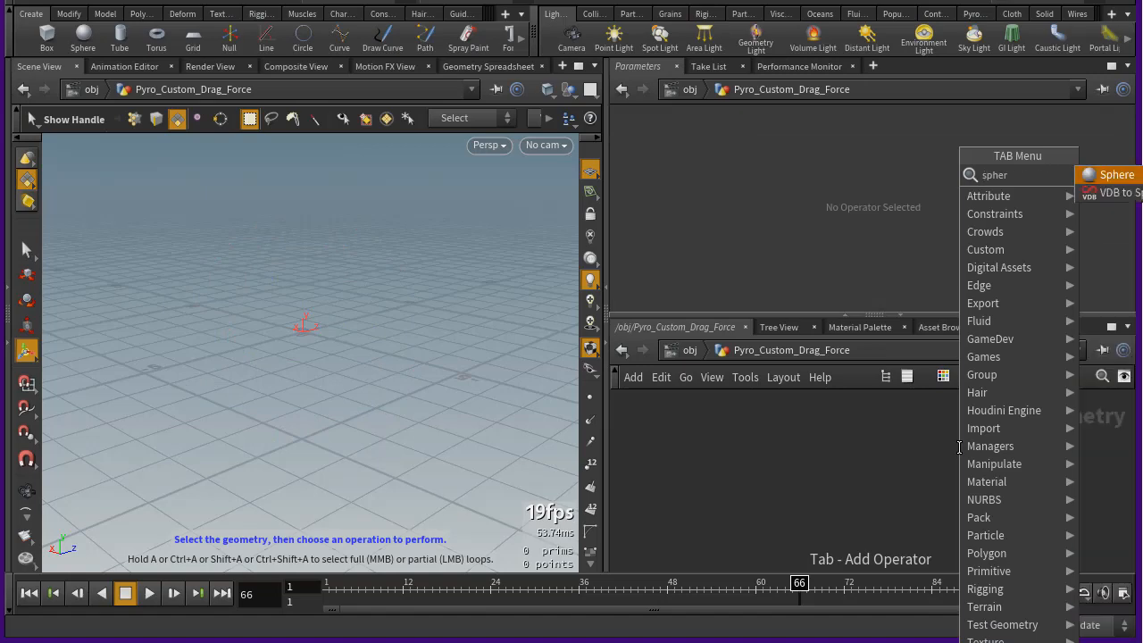
key(Return)
click(844, 407)
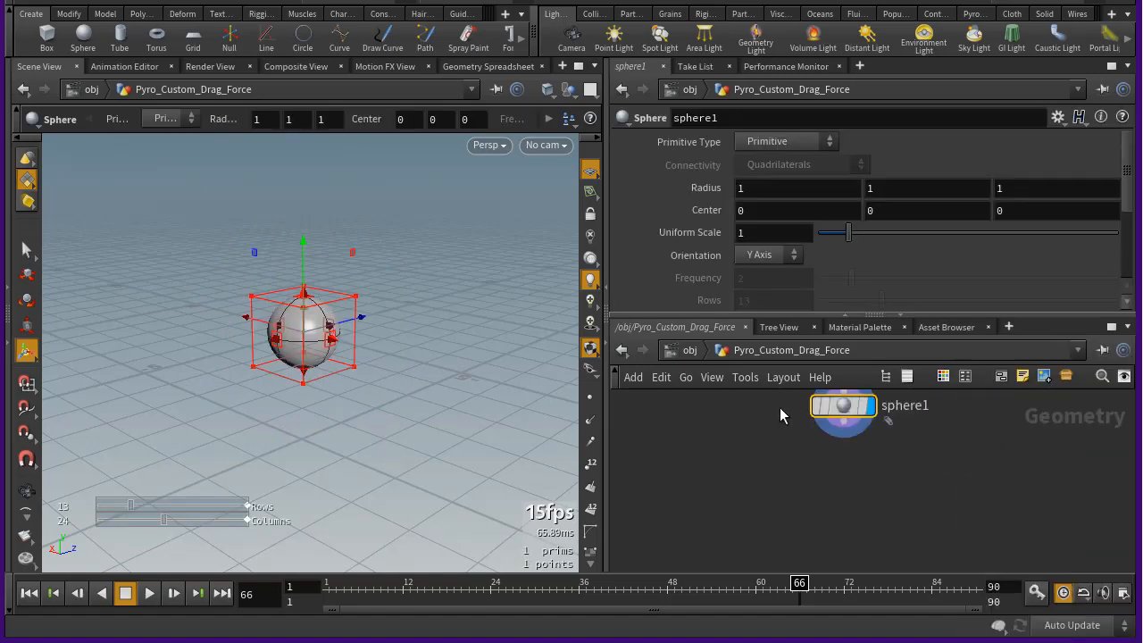
Add a Mountain node below the sphere, fed by the sphere's output, and make it the displayed node
click(788, 423)
key(Tab)
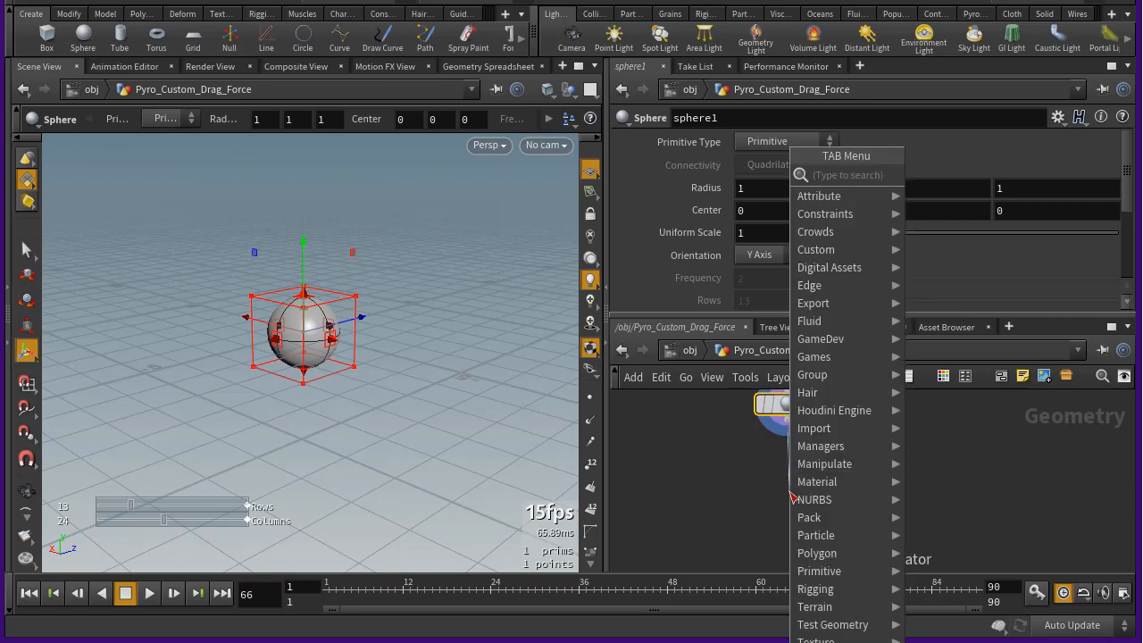
text(mount)
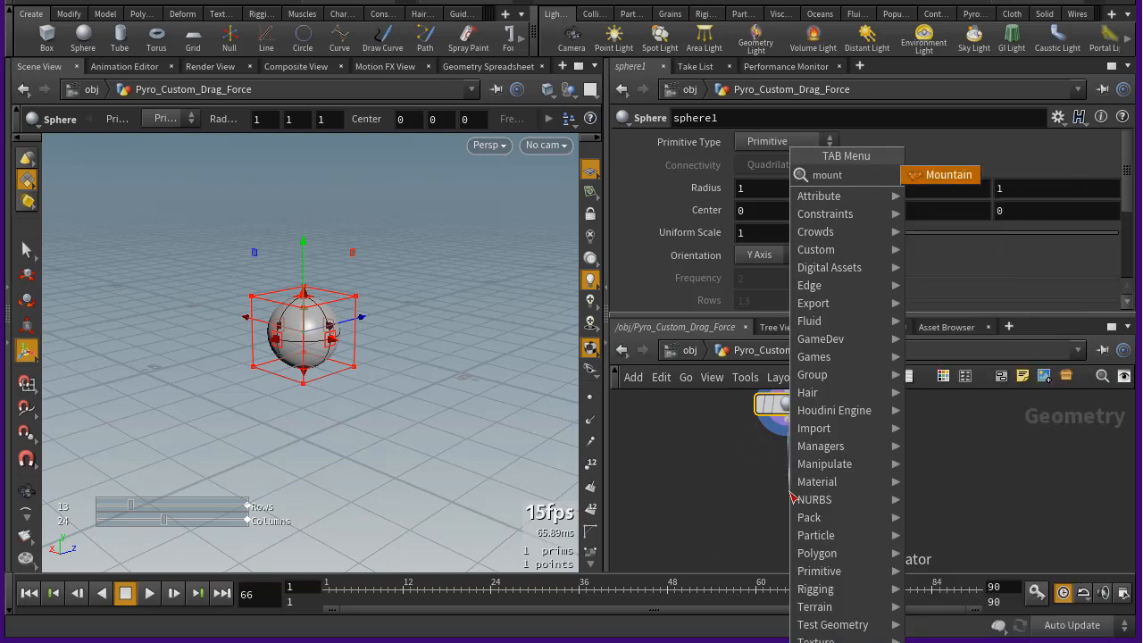
key(Escape)
click(792, 494)
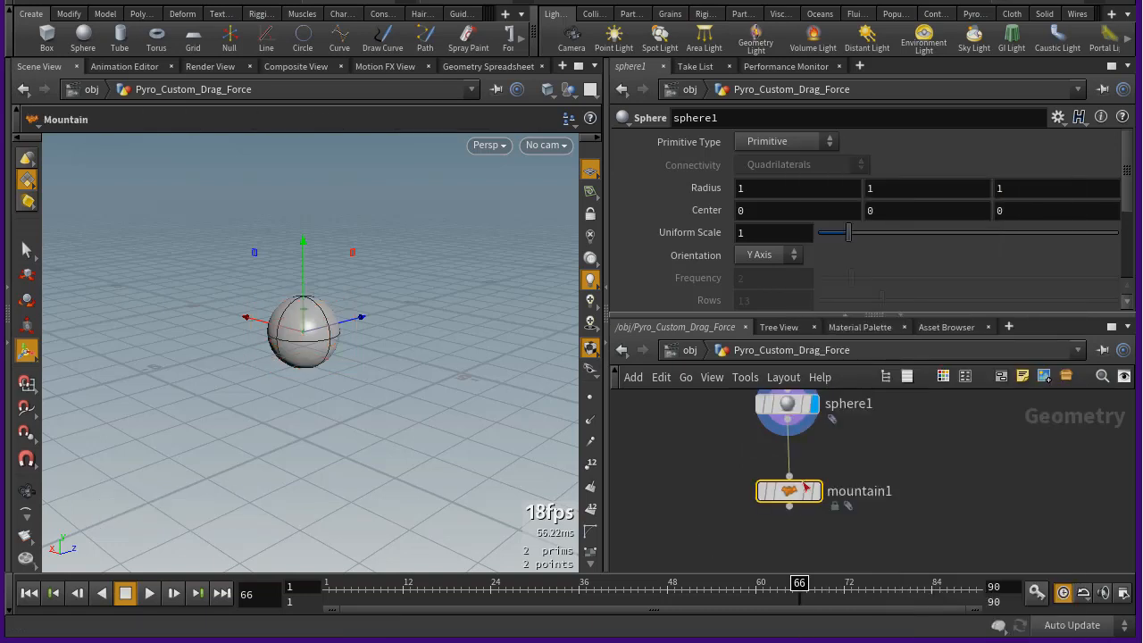
key(Return)
click(805, 356)
scroll(856, 491, up, 3)
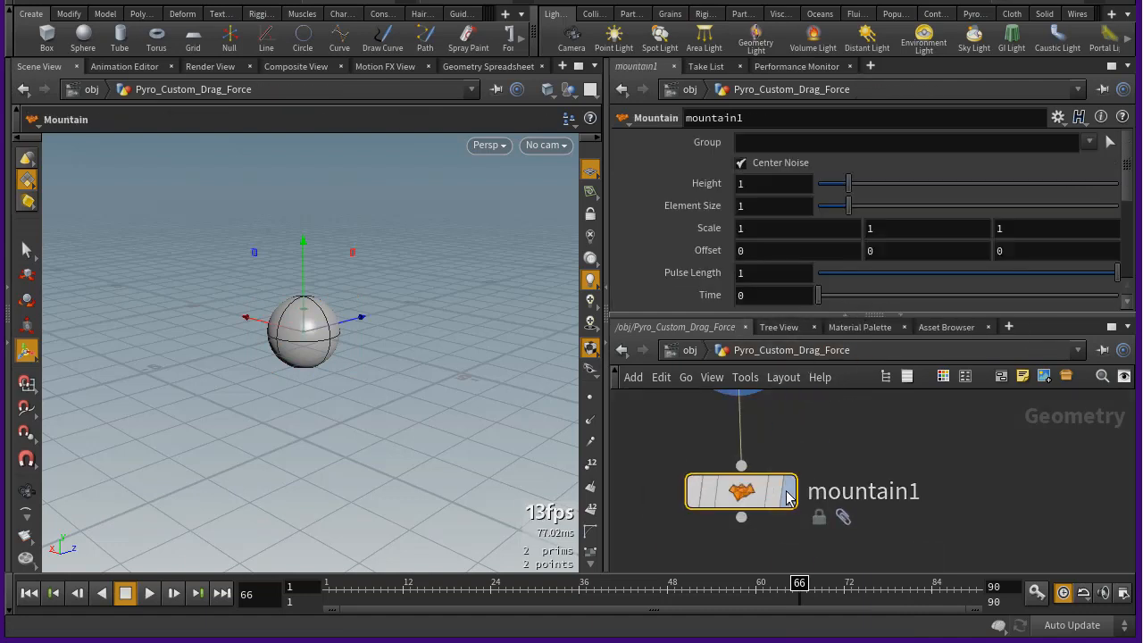
scroll(795, 505, down, 4)
scroll(777, 446, up, 4)
Set the sphere's primitive type to Polygon and its frequency to 5
click(773, 451)
click(784, 141)
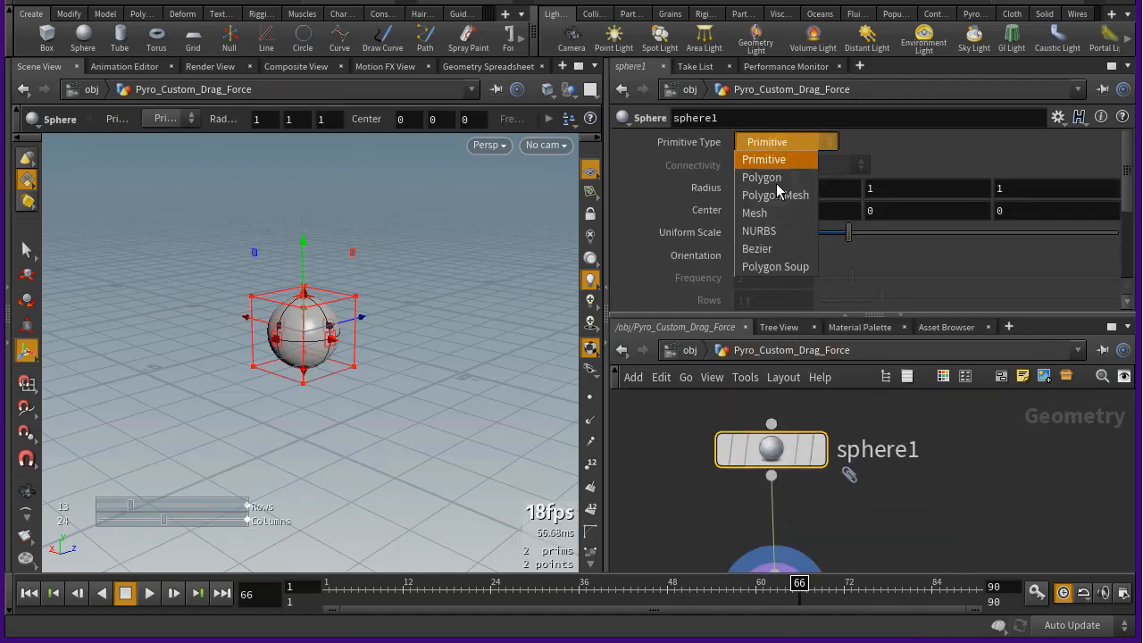
click(776, 177)
drag(860, 284, 958, 277)
key(Escape)
drag(536, 384, 486, 389)
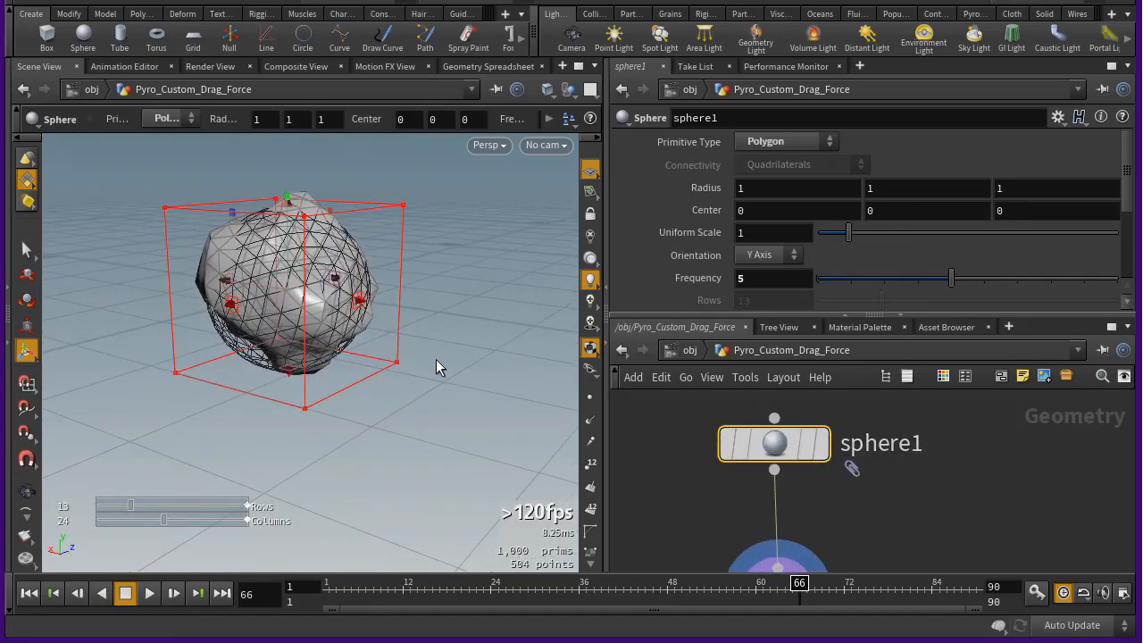
Set the mountain node's height to 2.96 and its element size to 0.93
scroll(771, 449, down, 5)
scroll(760, 533, up, 3)
click(779, 519)
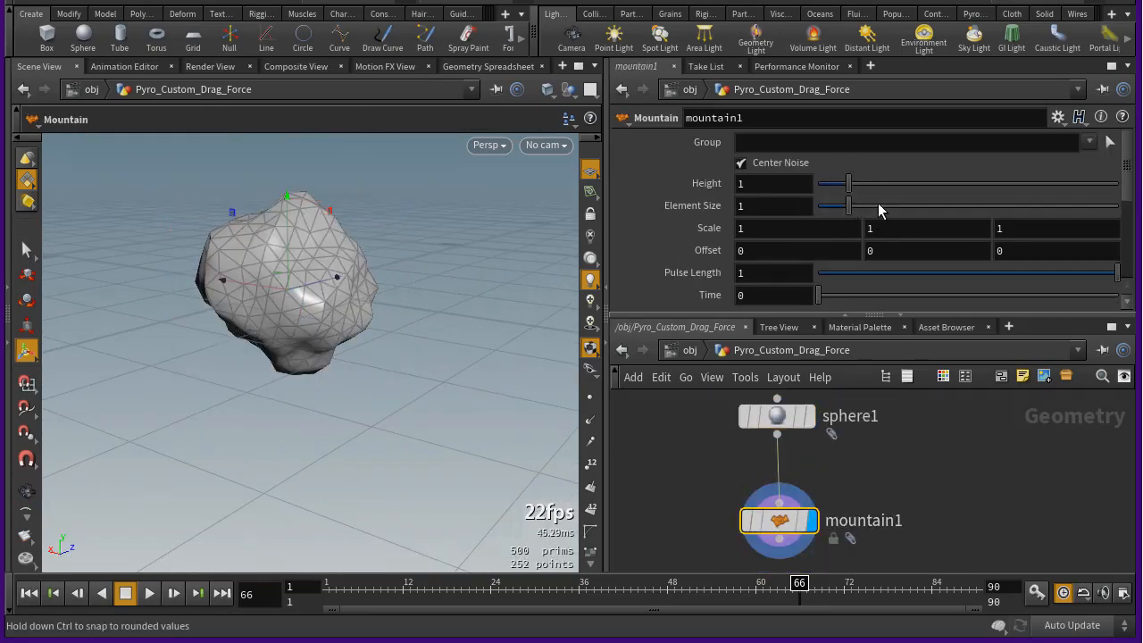
drag(879, 210, 907, 184)
alt+drag(487, 322, 366, 329)
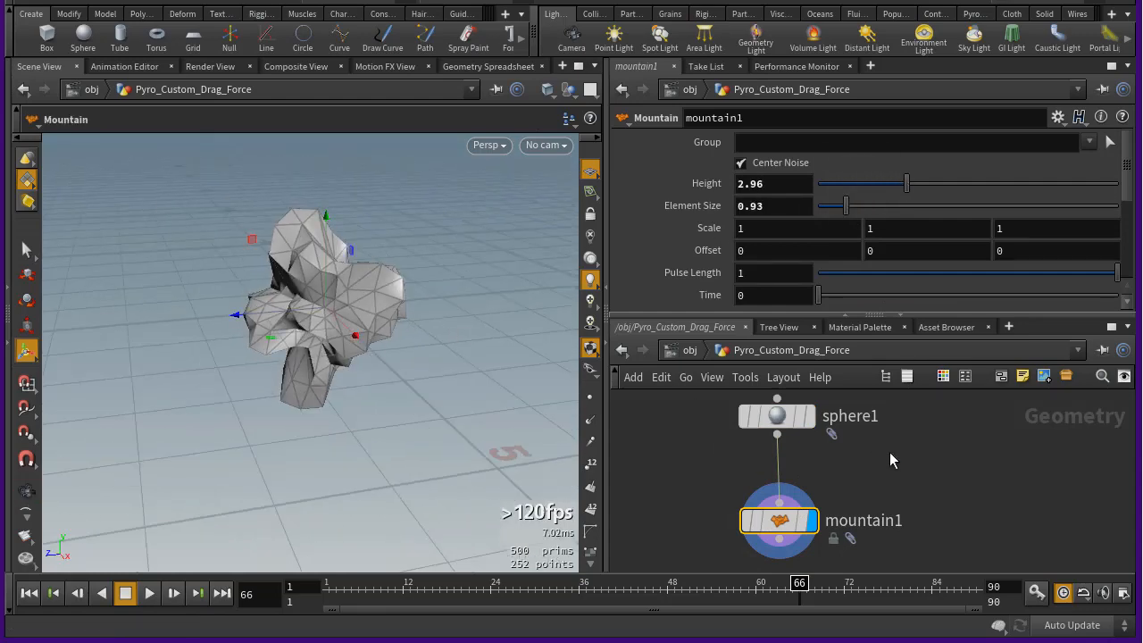
Move the mountain node sideways in the network so it sits below and beside the sphere node
middle_drag(842, 566, 854, 503)
drag(776, 455, 657, 455)
middle_drag(799, 494, 791, 467)
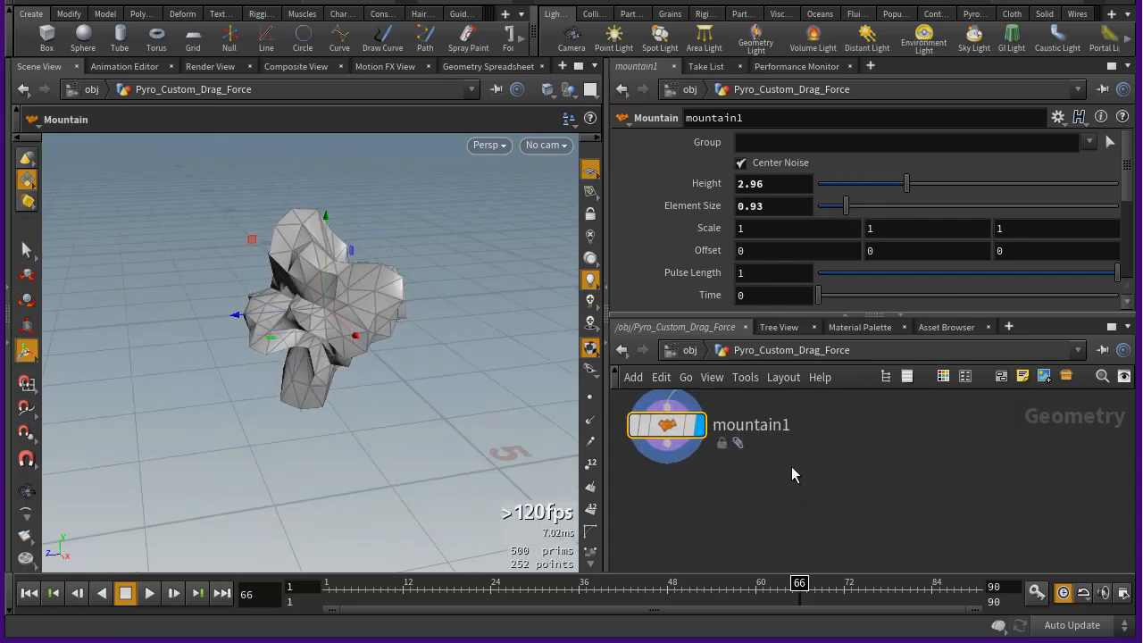
key(Tab)
key(Escape)
scroll(853, 465, down, 4)
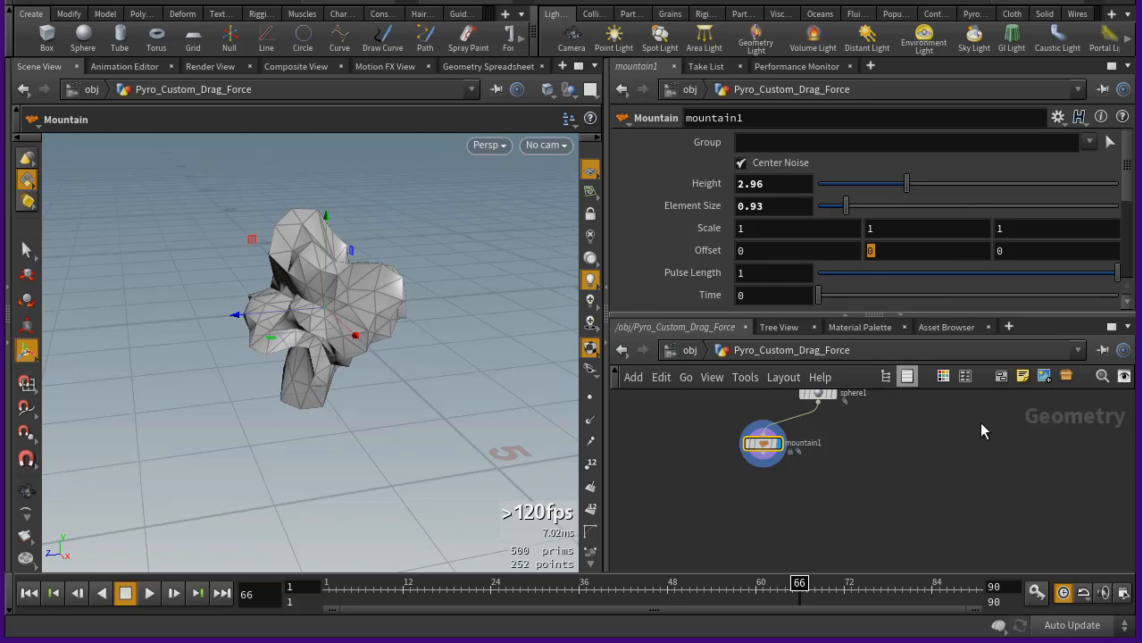
Set the mountain's Y offset to $FF, play the animation from frame 1, and return to frame 1
text($FF)
key(Return)
drag(378, 582, 330, 585)
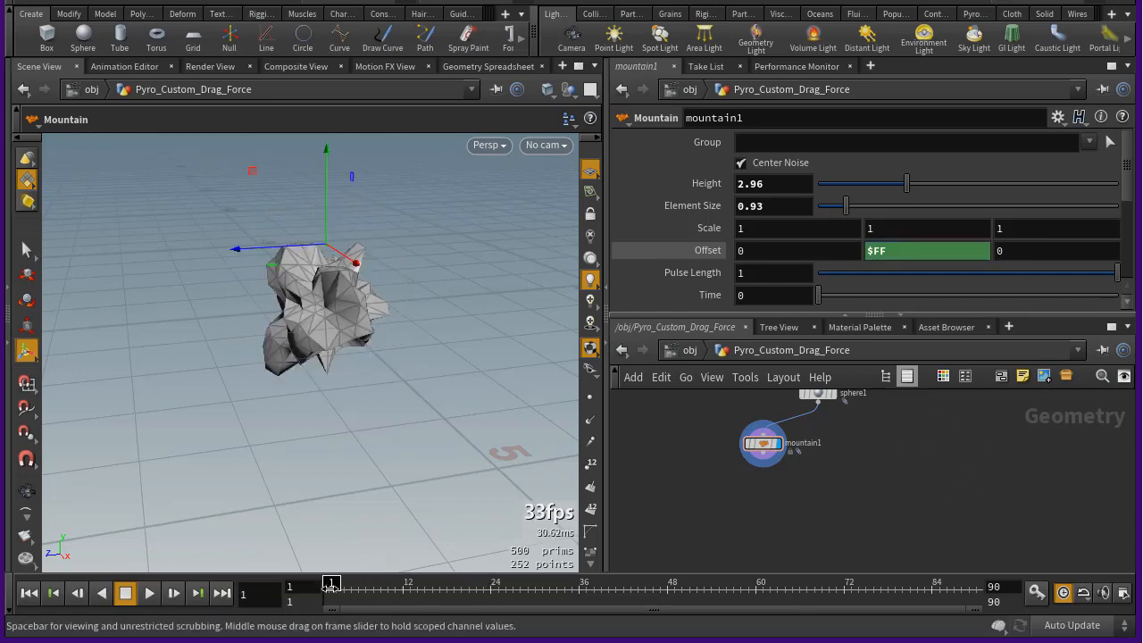
click(146, 595)
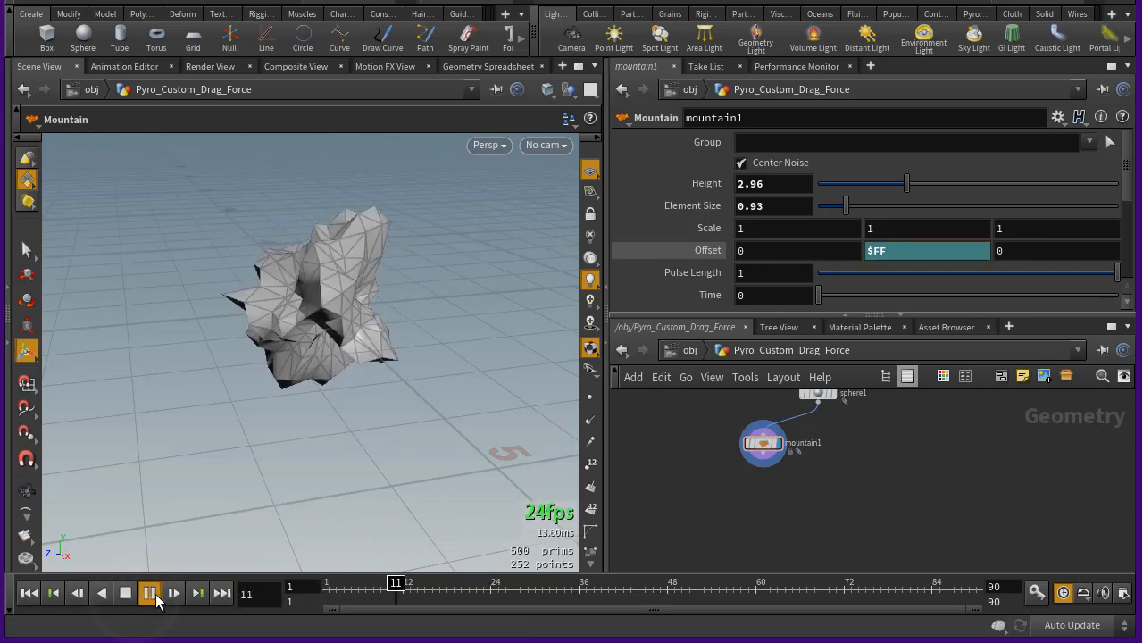
drag(367, 597, 327, 593)
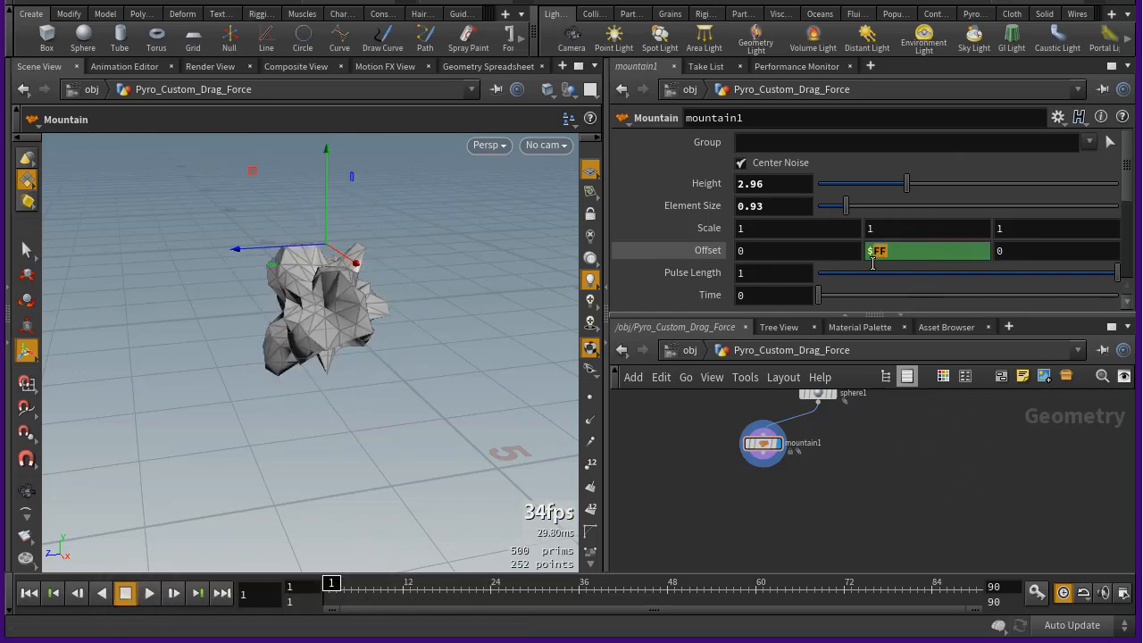
Slow the noise by setting the mountain's Y offset to $FF/4, and play the animation to check it
click(885, 259)
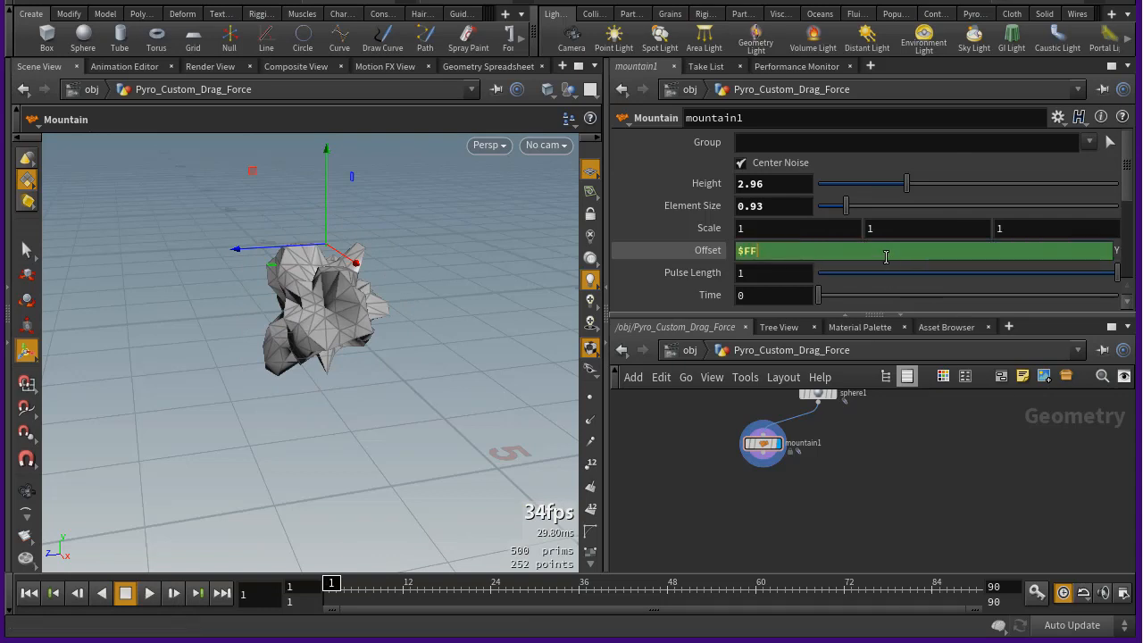
text(/4)
key(Return)
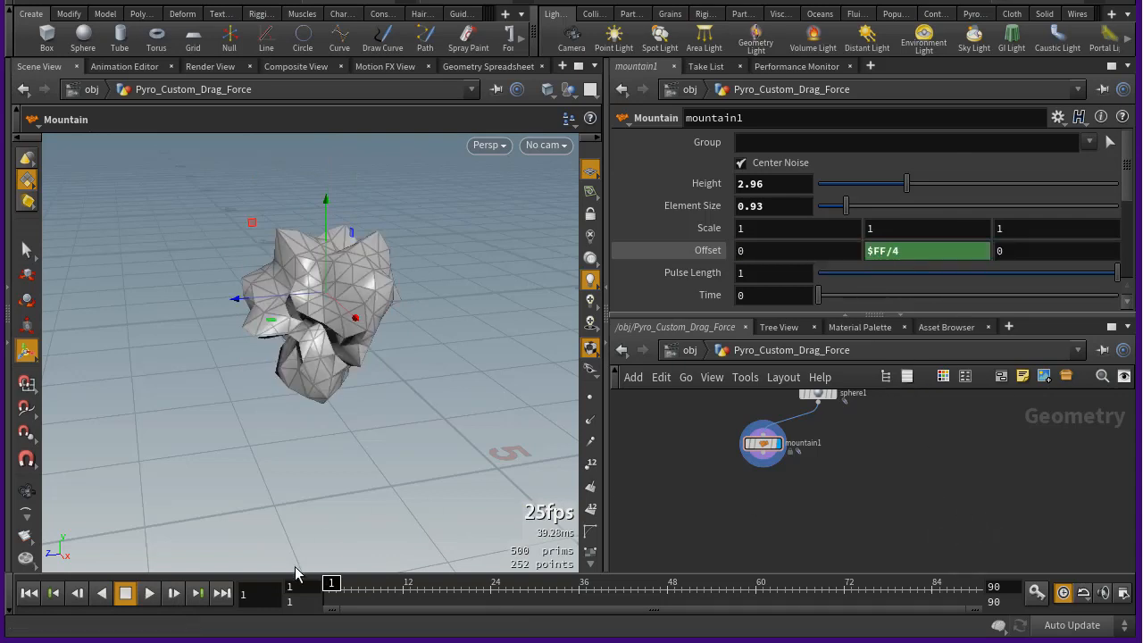
click(152, 595)
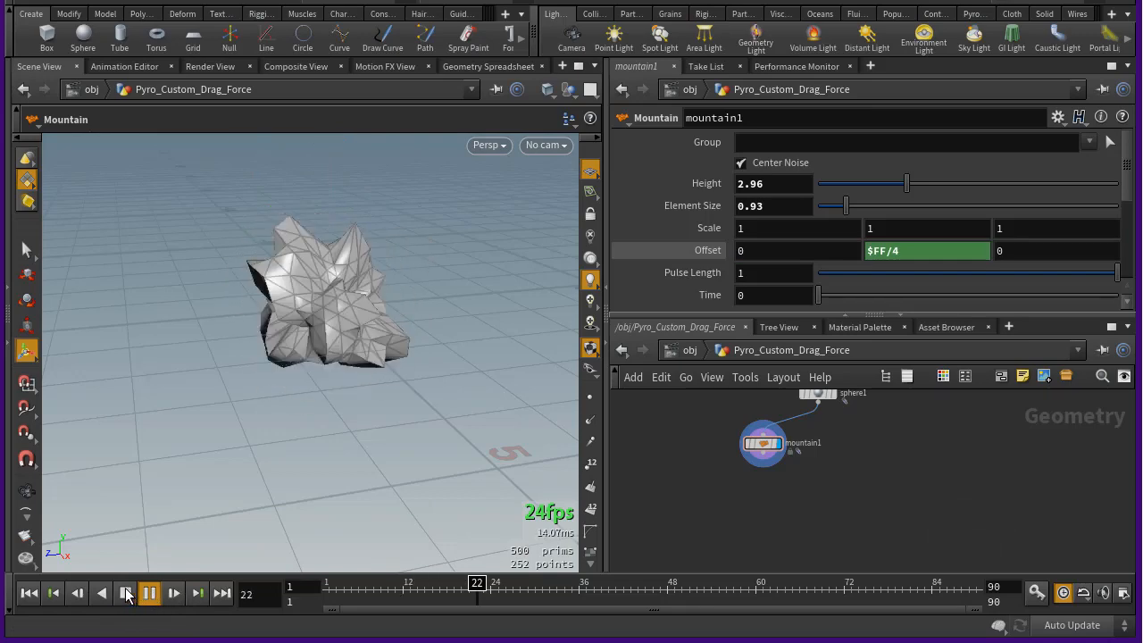
click(123, 594)
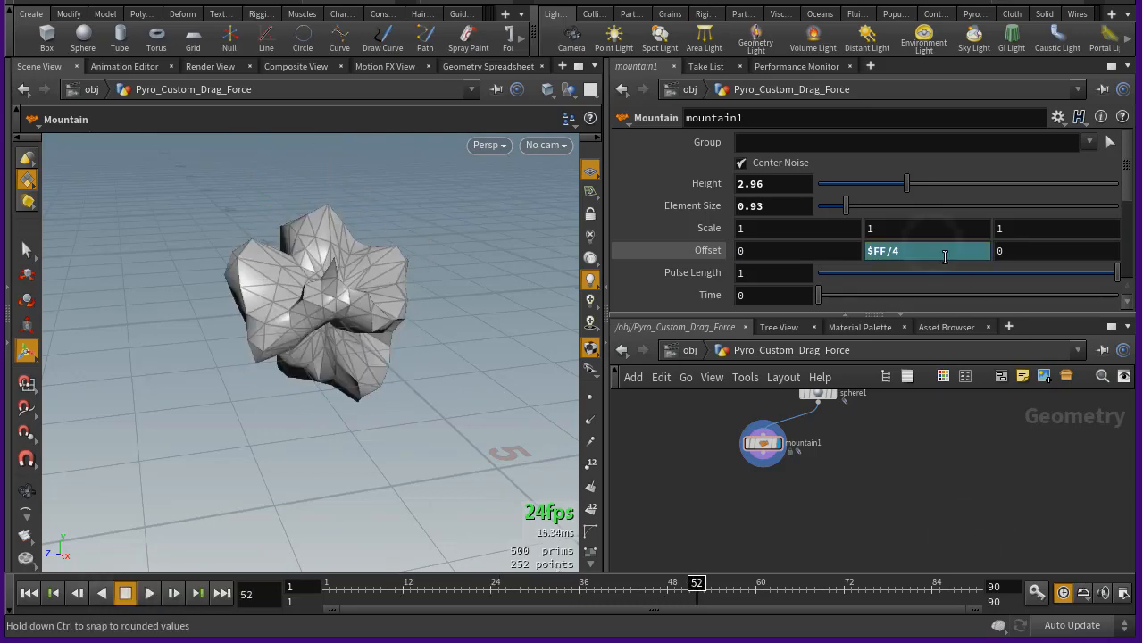
Set the mountain's Y offset to $FF/6 and play the animation from the start of the timeline
drag(945, 256, 899, 256)
text(/6)
key(Return)
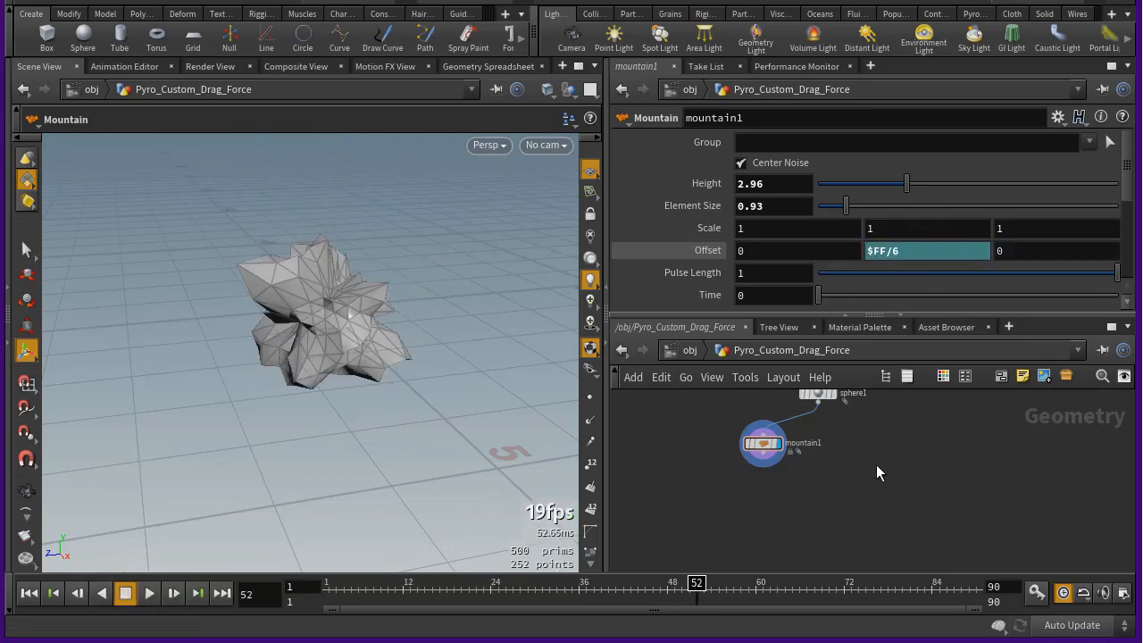
drag(406, 599, 192, 613)
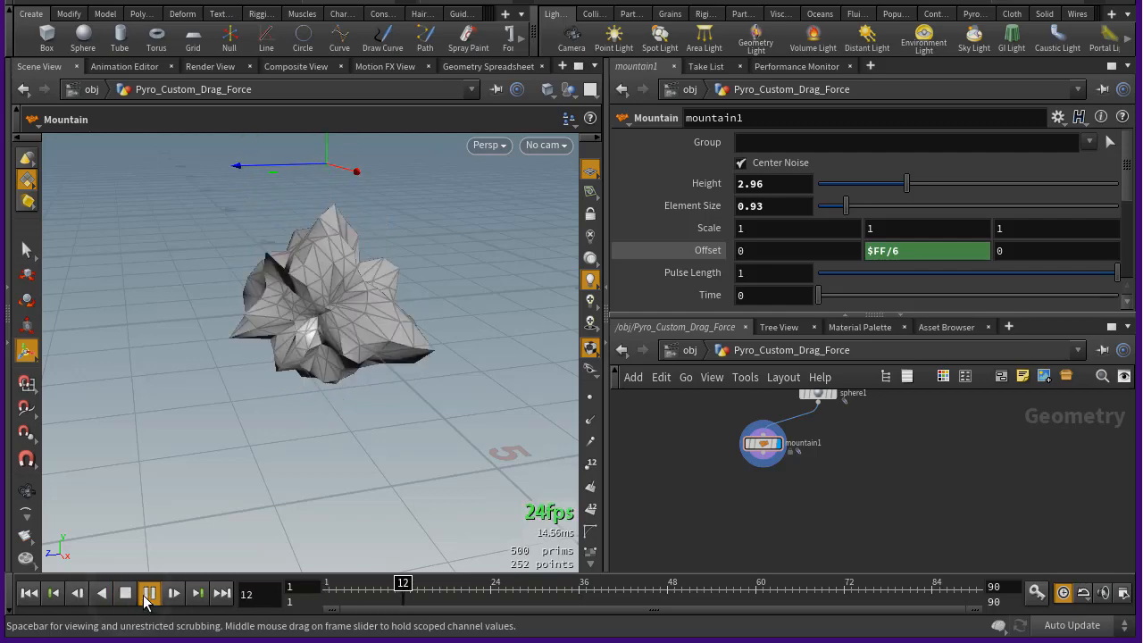
click(147, 596)
scroll(871, 483, down, 2)
scroll(866, 475, up, 2)
middle_drag(874, 478, 882, 489)
key(Tab)
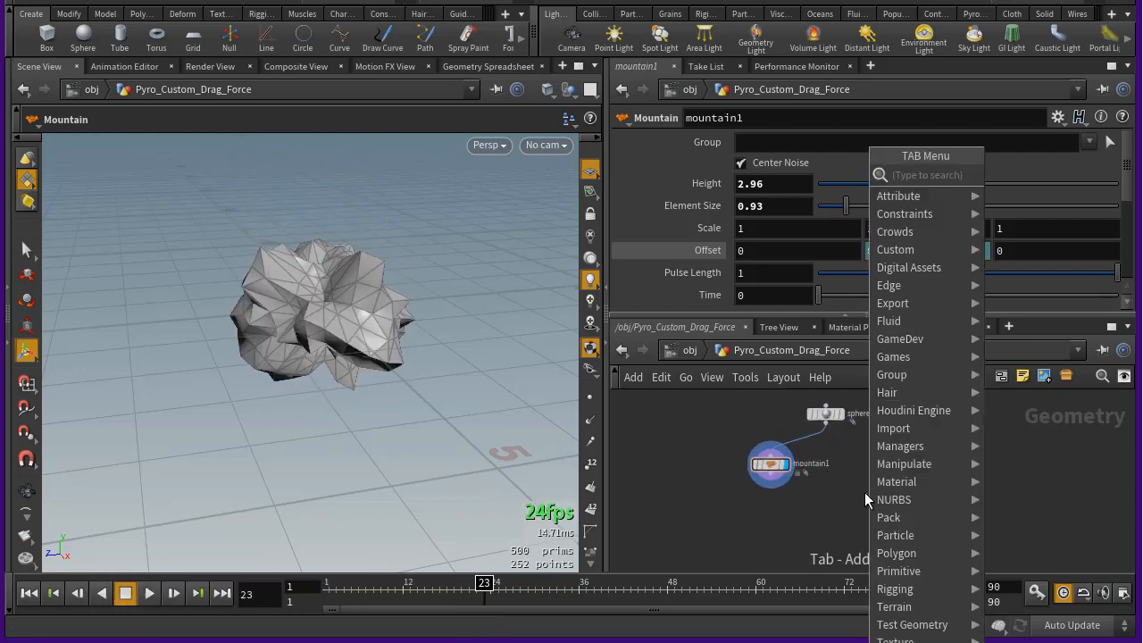
text(c)
click(762, 514)
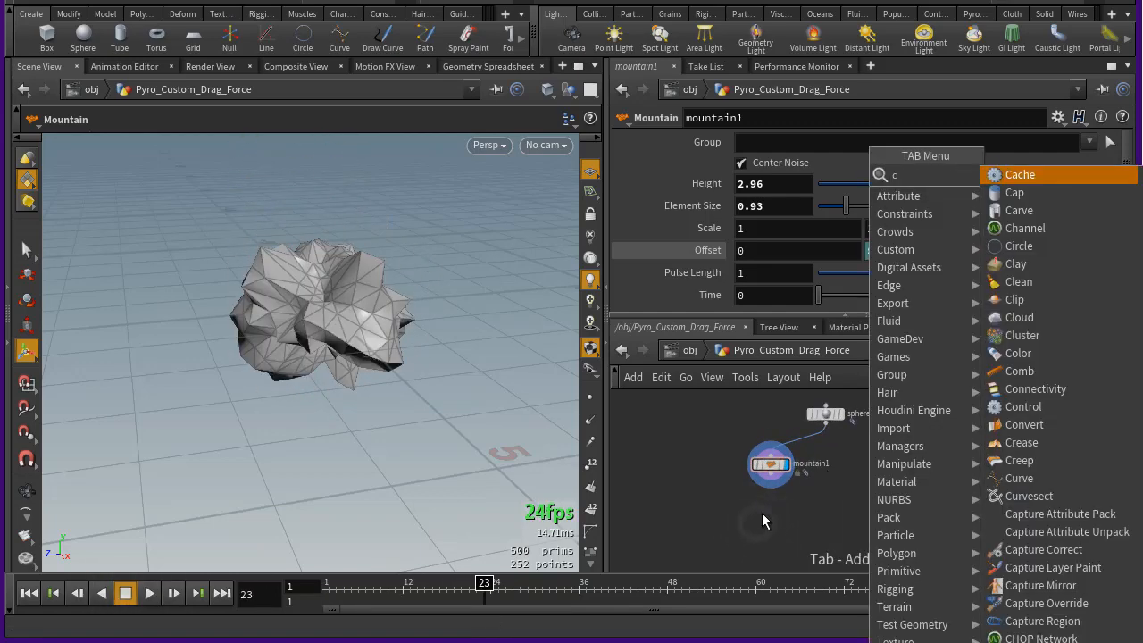
key(Tab)
text(tra)
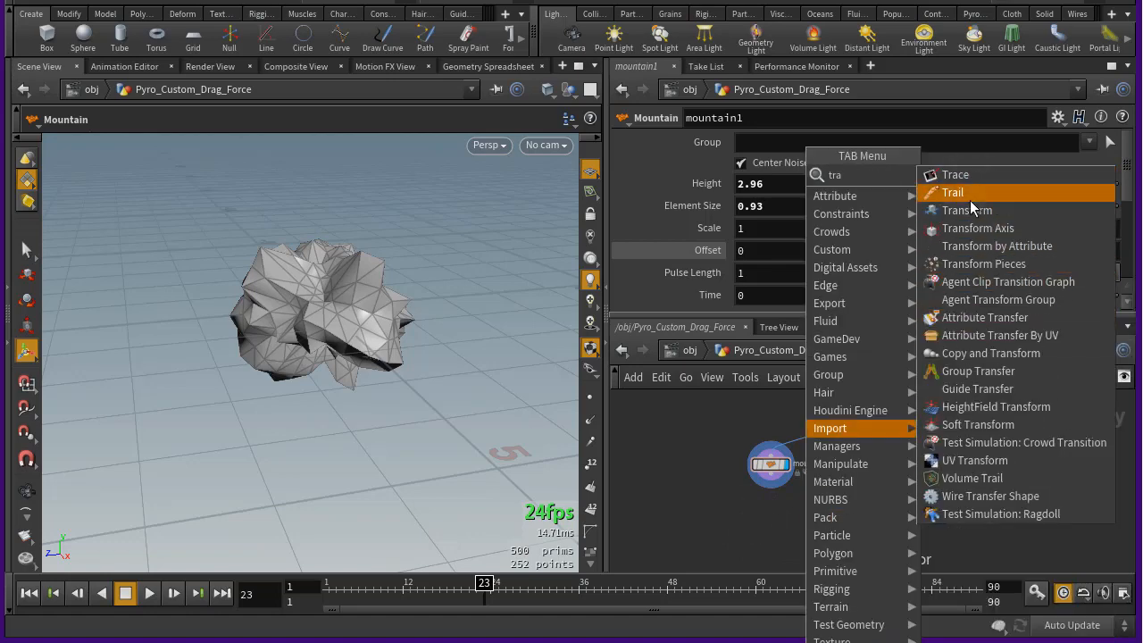
click(970, 198)
click(774, 507)
scroll(773, 507, up, 3)
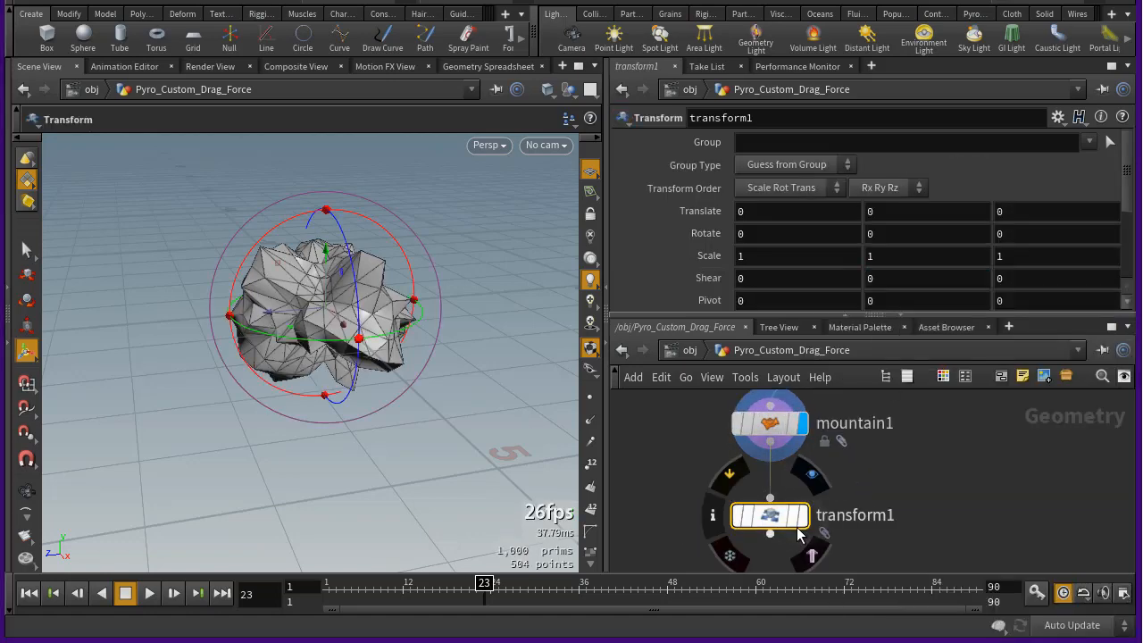
key(Delete)
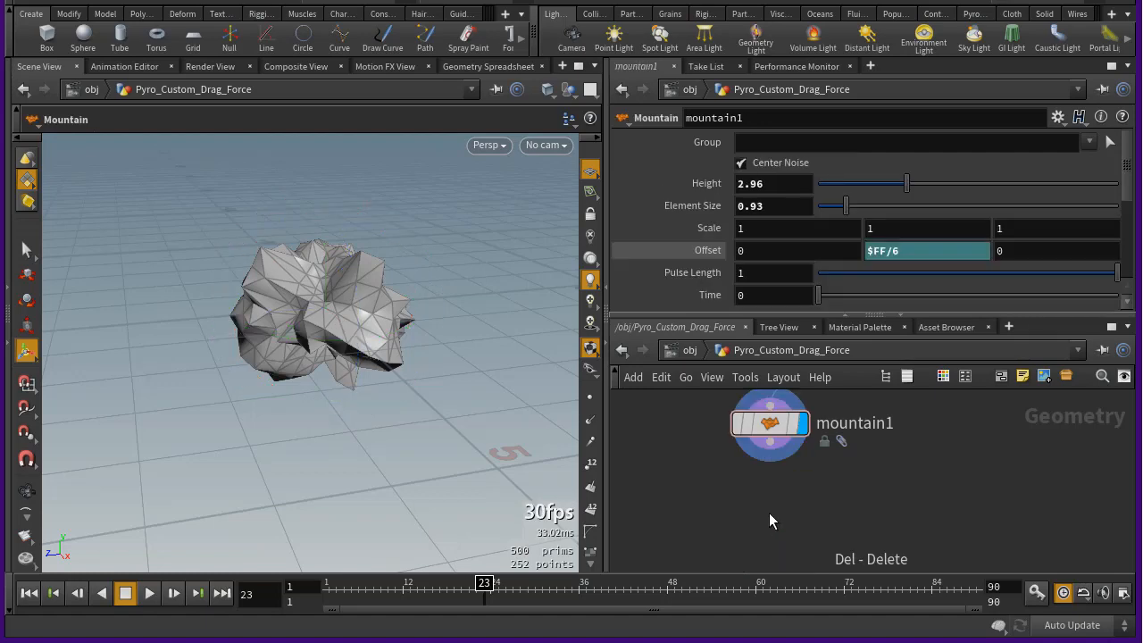
Add a Trail node directly below the mountain node, connected to its output, and display it
key(Tab)
text(tra)
key(Escape)
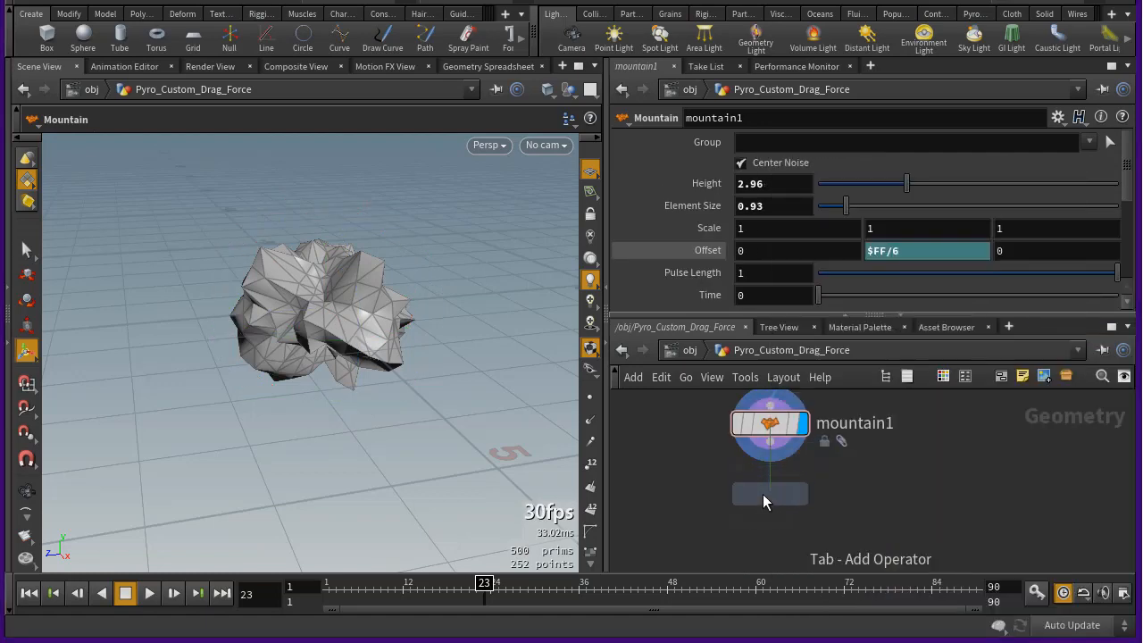
click(763, 494)
Set the trail node's result type to Compute Velocity and inspect the node's point attributes
click(802, 145)
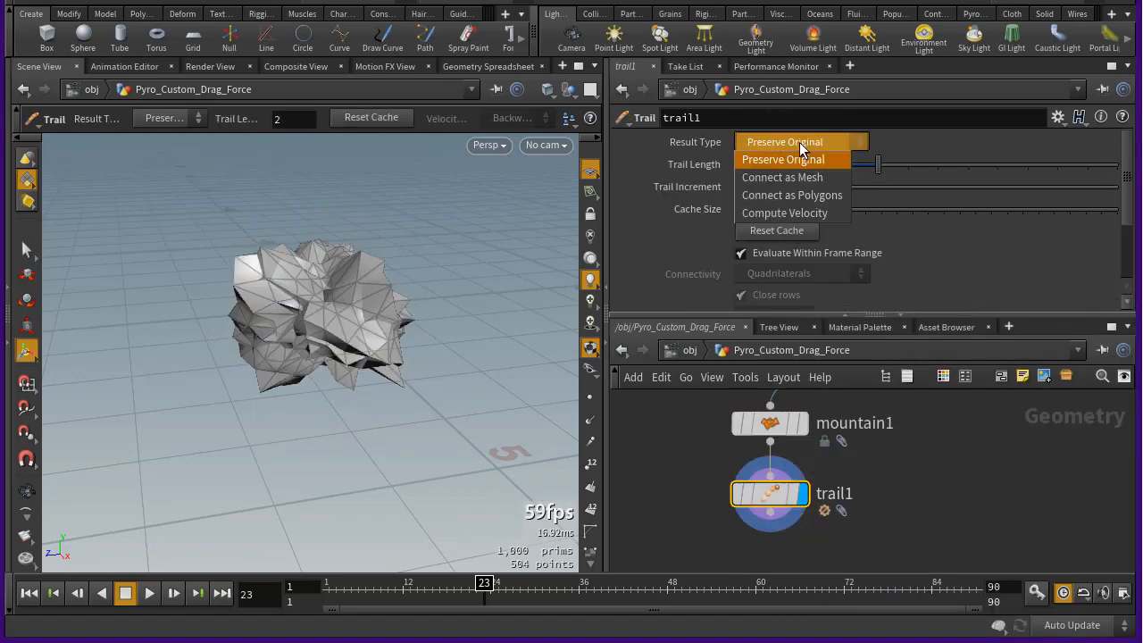
click(782, 212)
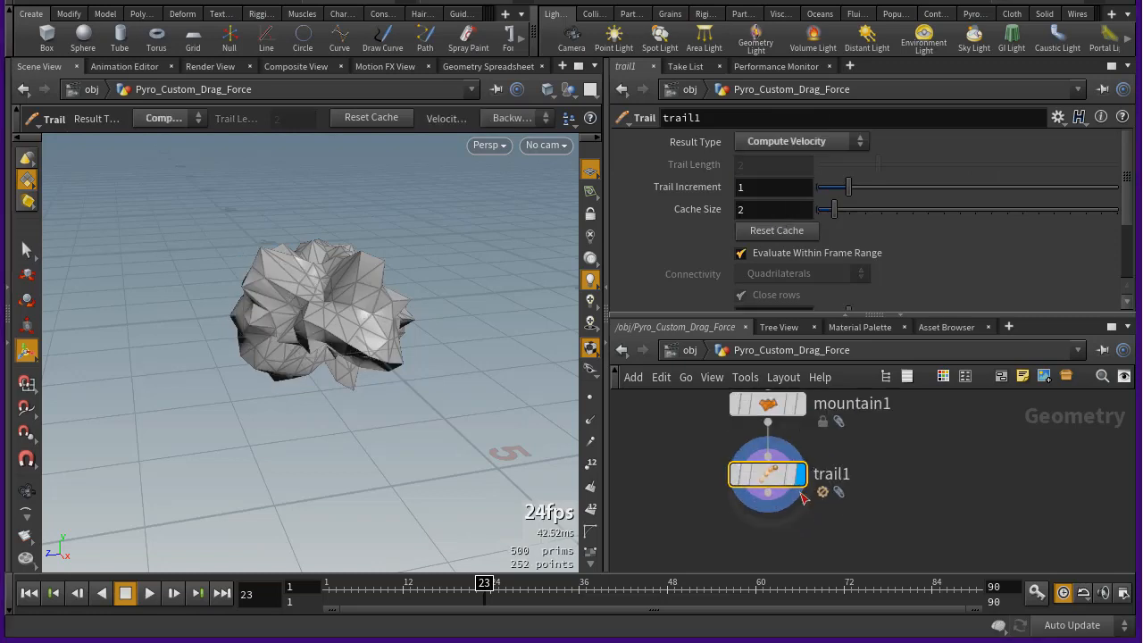
scroll(773, 477, down, 1)
scroll(836, 496, up, 1)
middle_click(736, 464)
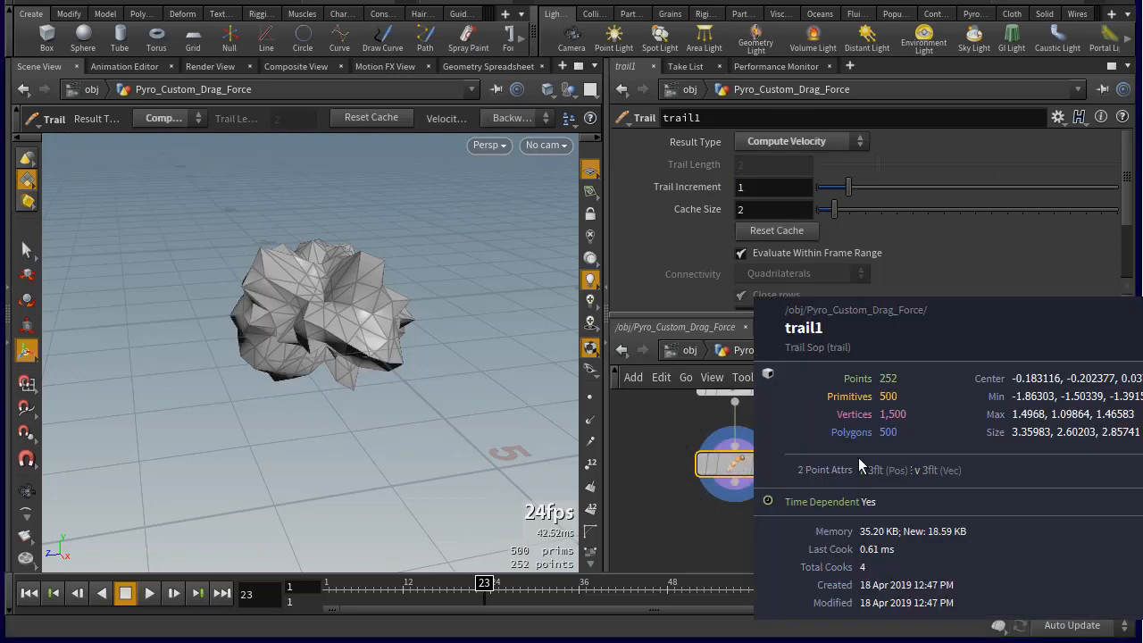
scroll(840, 510, down, 1)
scroll(845, 514, up, 1)
Add an Attribute Transfer node below the trail, with the undeformed sphere as first input and the trail as second, and display it
key(Tab)
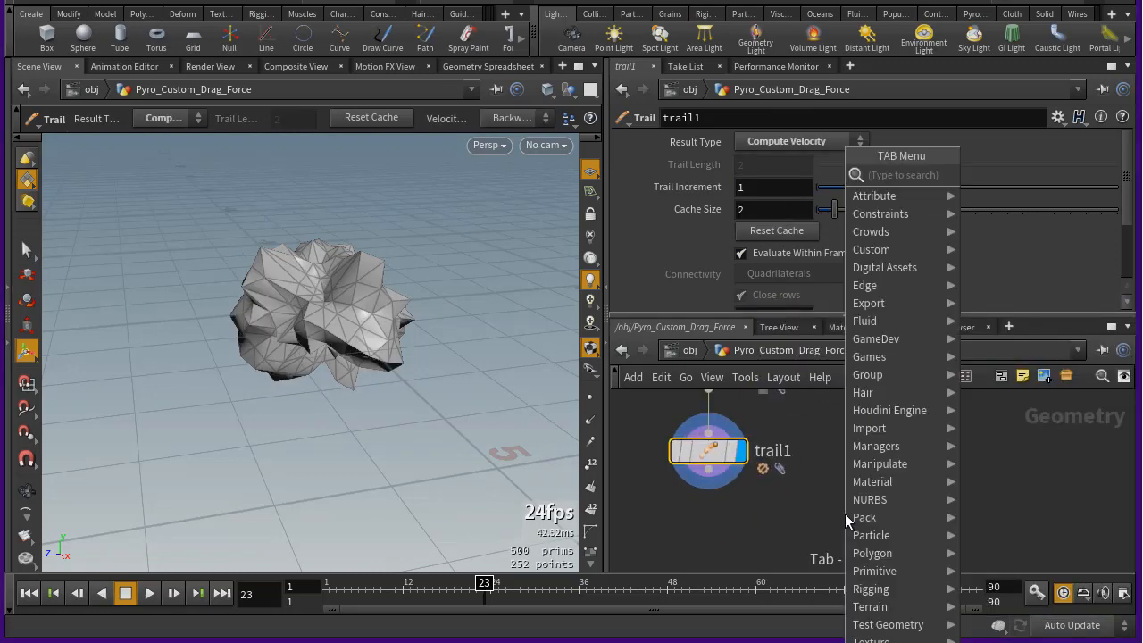
text(attr)
key(Return)
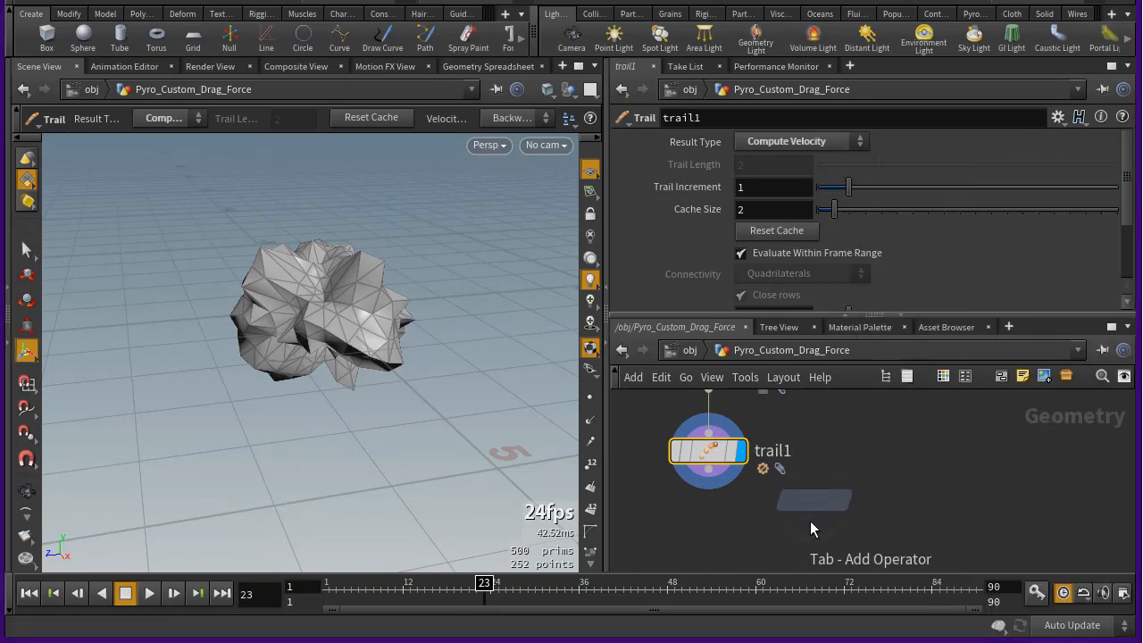
click(810, 521)
scroll(807, 459, down, 2)
drag(799, 400, 796, 516)
scroll(792, 530, up, 3)
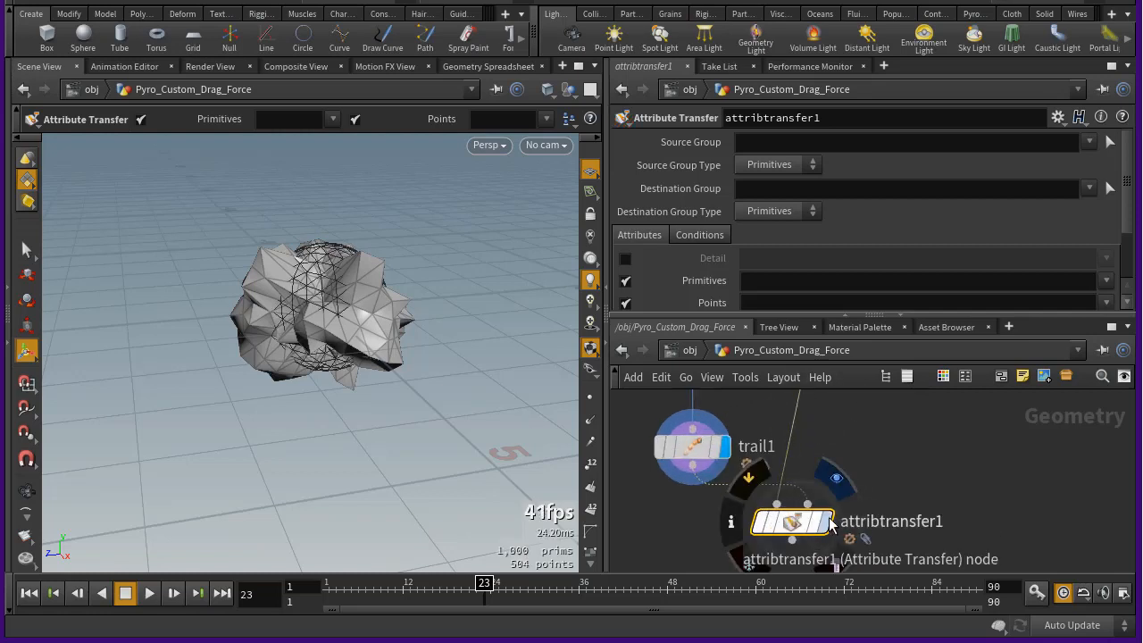
click(822, 521)
Turn off primitive attributes on the attribute transfer and limit its point attributes to v
click(625, 280)
scroll(759, 268, down, 2)
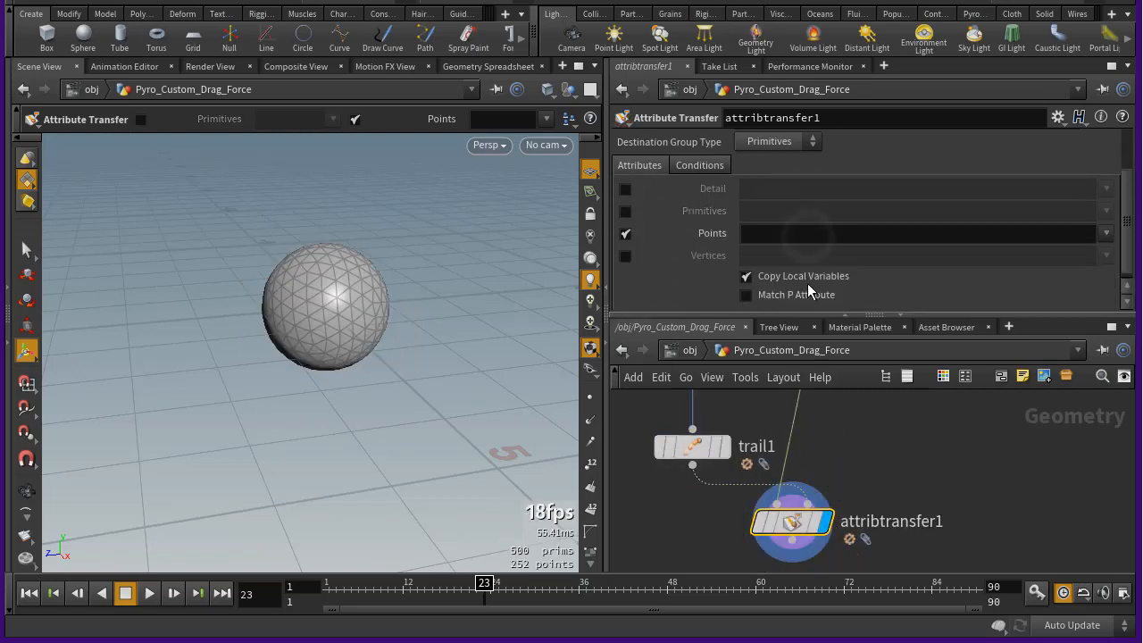
middle_drag(858, 541, 868, 495)
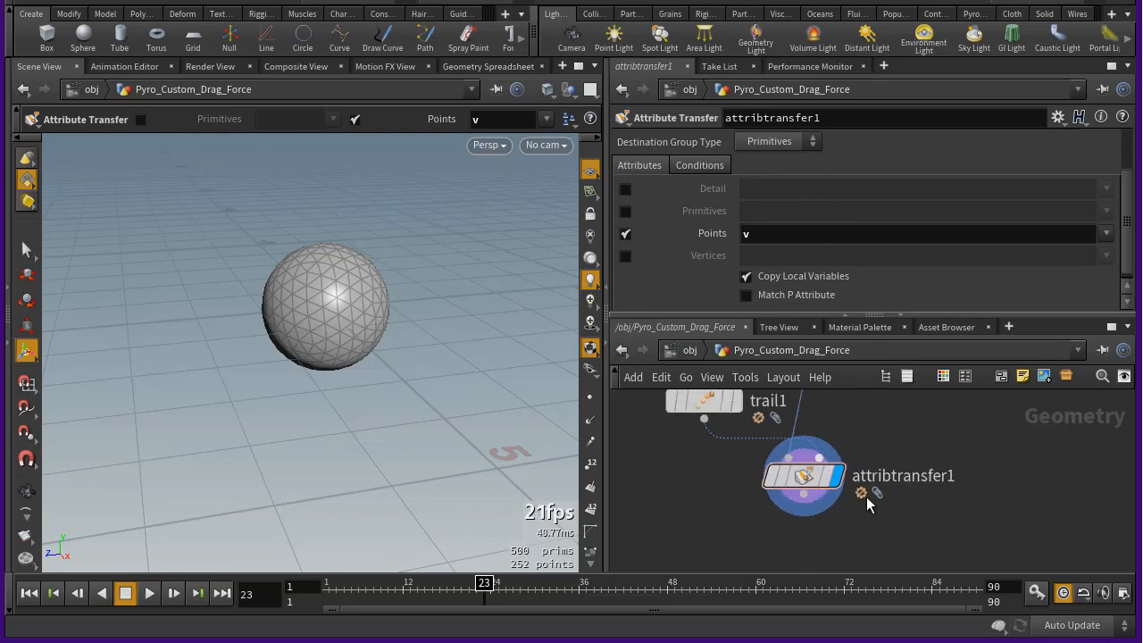
middle_drag(888, 428, 846, 511)
scroll(801, 479, down, 3)
middle_drag(802, 447, 774, 525)
scroll(786, 439, up, 4)
middle_drag(905, 487, 917, 375)
middle_drag(880, 519, 893, 409)
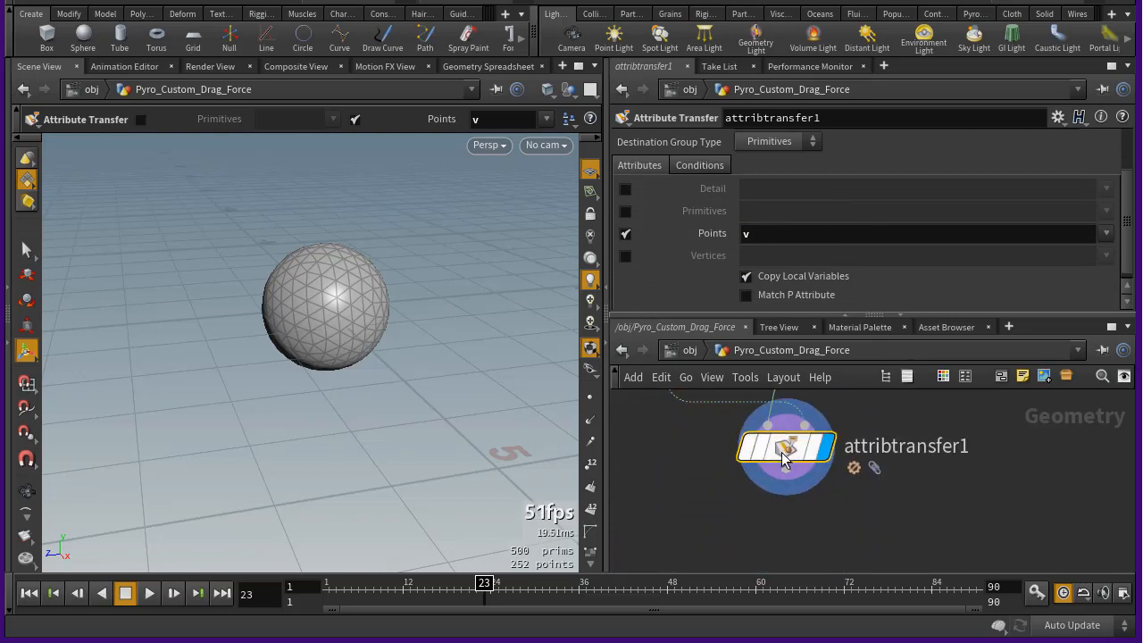
middle_click(786, 446)
Show point trails instead of point normals in the viewport and move the timeline to frame 39
click(590, 420)
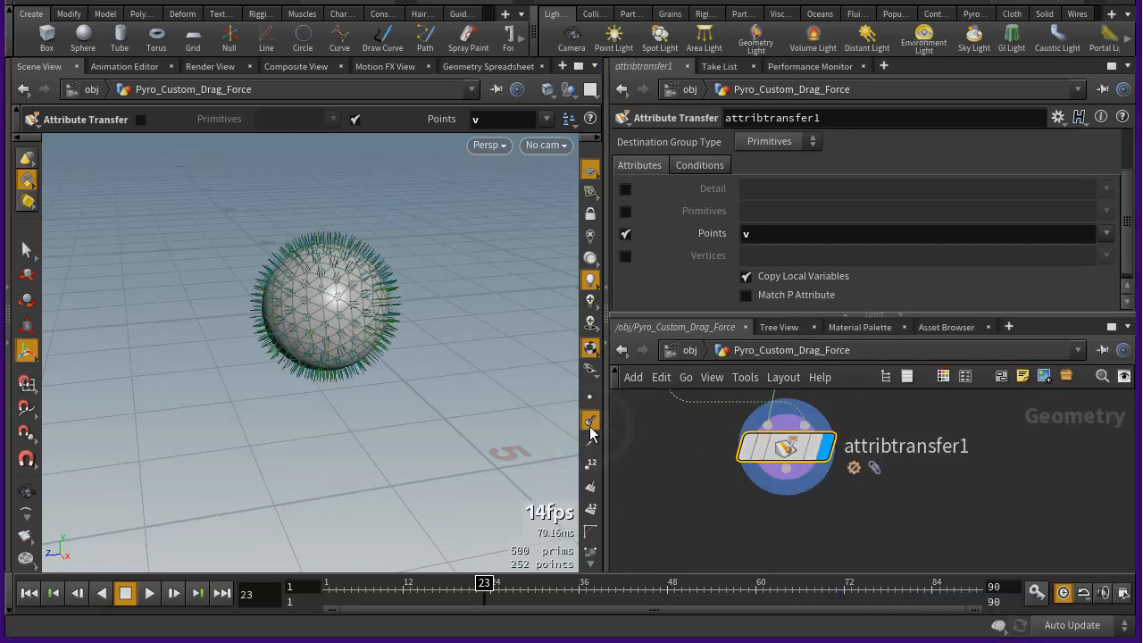
click(590, 420)
click(589, 420)
click(589, 420)
click(590, 441)
alt+right_drag(381, 332, 465, 488)
drag(454, 586, 602, 584)
Examine the transferred velocity vectors on the sphere from several angles
alt+right_drag(393, 395, 334, 398)
mouse_move(334, 399)
alt+mouse_down()
mouse_move(321, 436)
mouse_move(367, 421)
mouse_move(533, 429)
mouse_move(416, 382)
mouse_move(351, 425)
mouse_move(335, 420)
alt+mouse_up()
scroll(928, 463, down, 3)
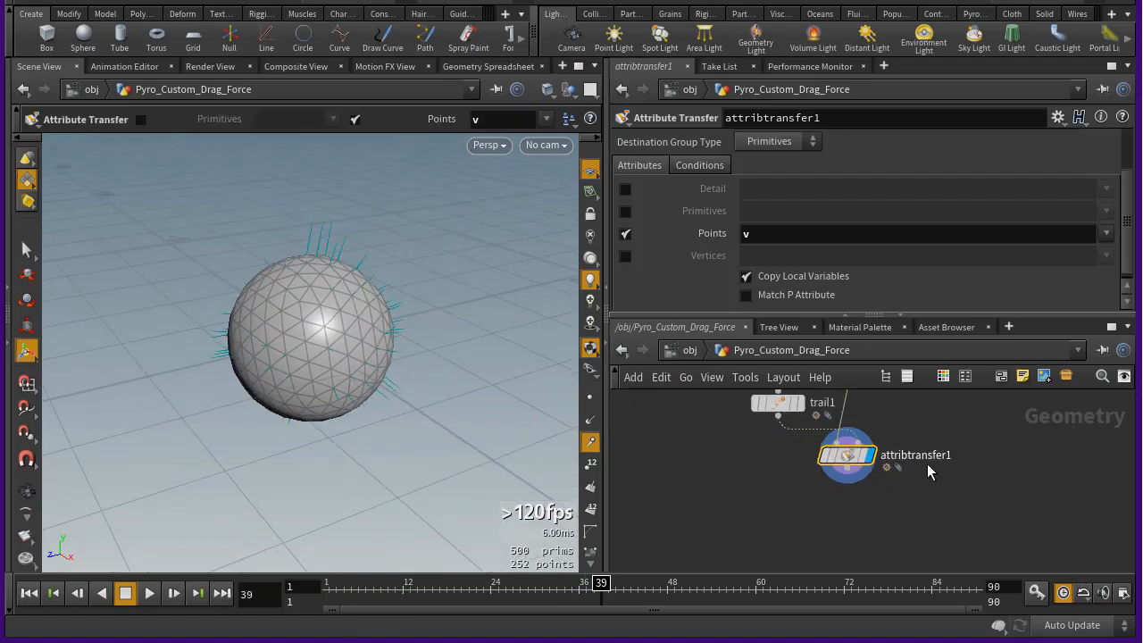
scroll(927, 464, up, 1)
alt+drag(363, 378, 444, 360)
alt+middle_drag(404, 362, 390, 403)
scroll(902, 464, down, 3)
scroll(899, 465, up, 4)
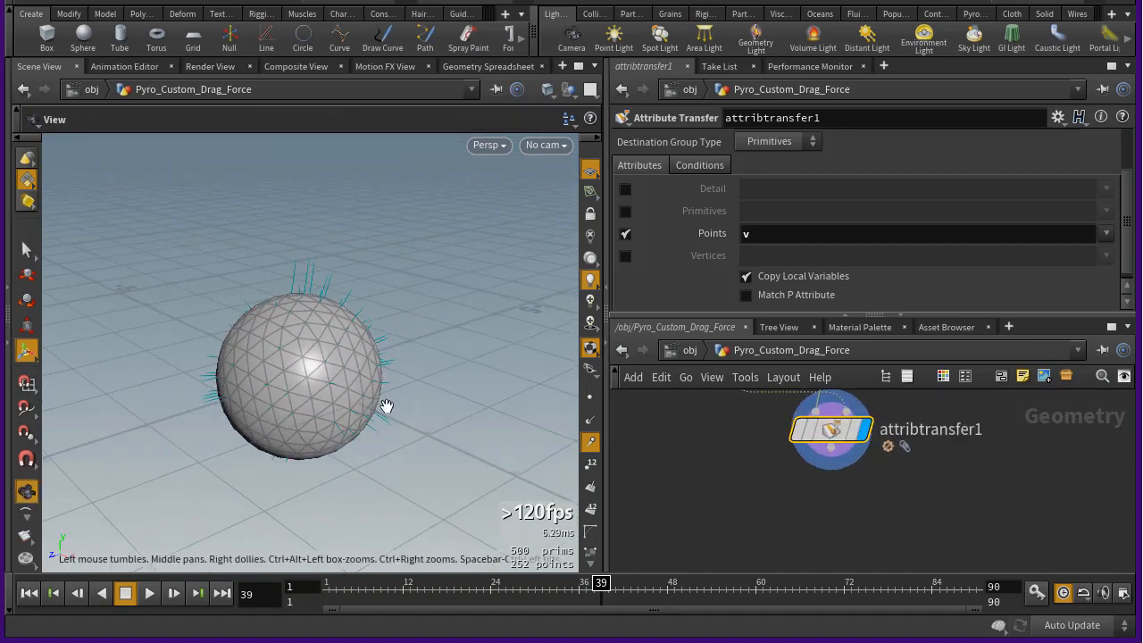
alt+drag(386, 407, 390, 380)
scroll(938, 483, down, 3)
scroll(937, 481, up, 3)
Add a Fluid Source node fed by the attribute transfer, display it, and inspect its volume and velocity field
middle_drag(938, 482, 873, 512)
key(Tab)
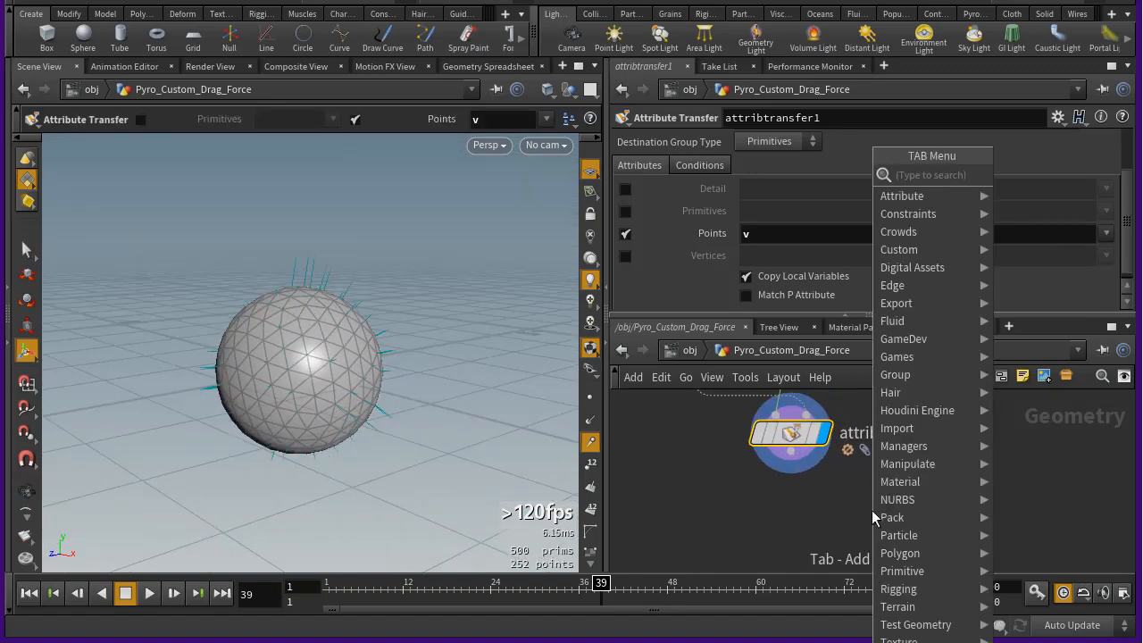
key(Tab)
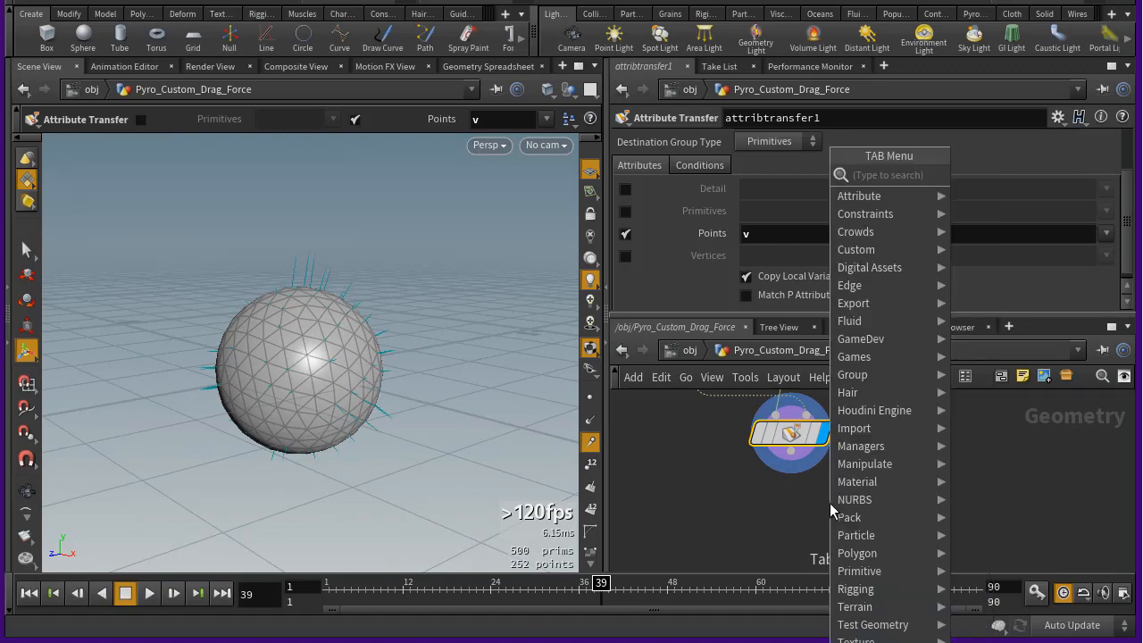
text(flui)
click(1018, 191)
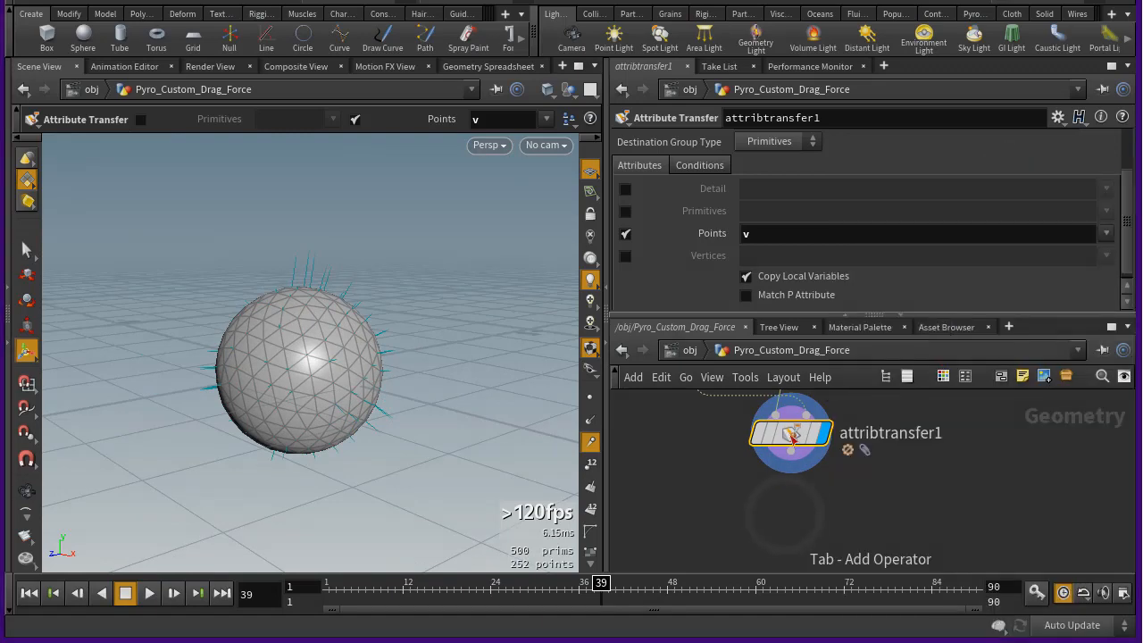
click(792, 514)
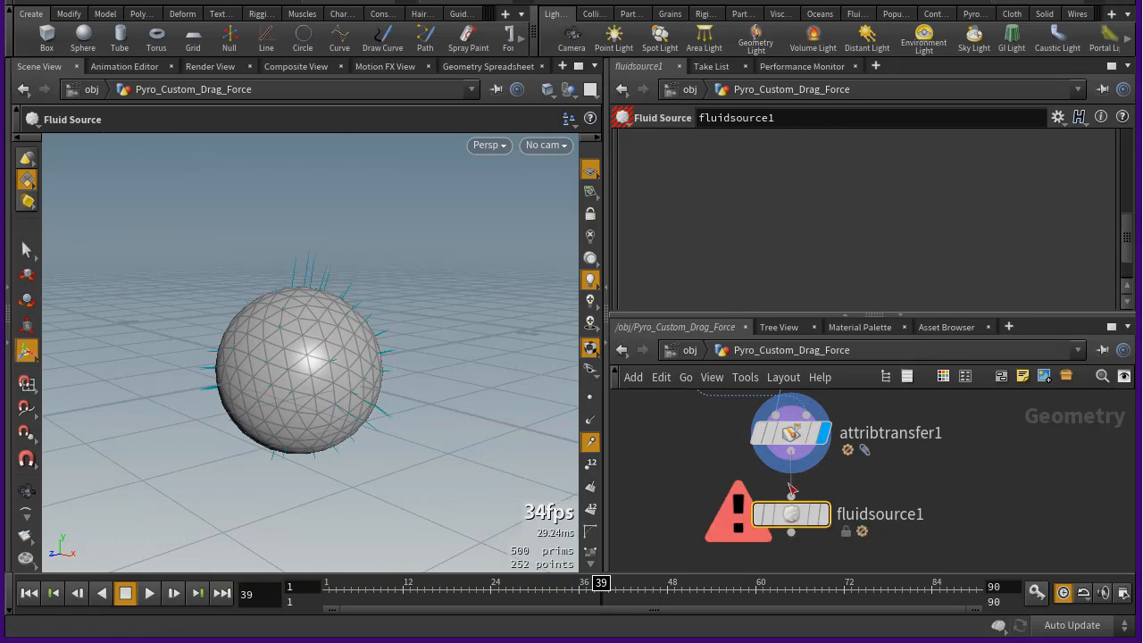
click(823, 514)
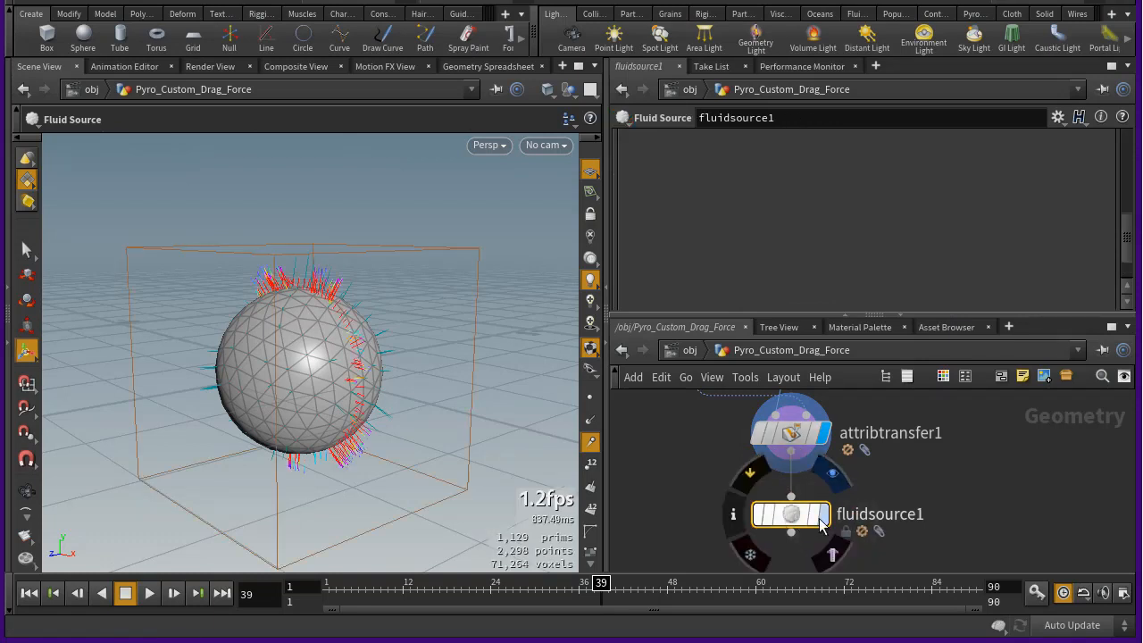
scroll(832, 523, up, 1)
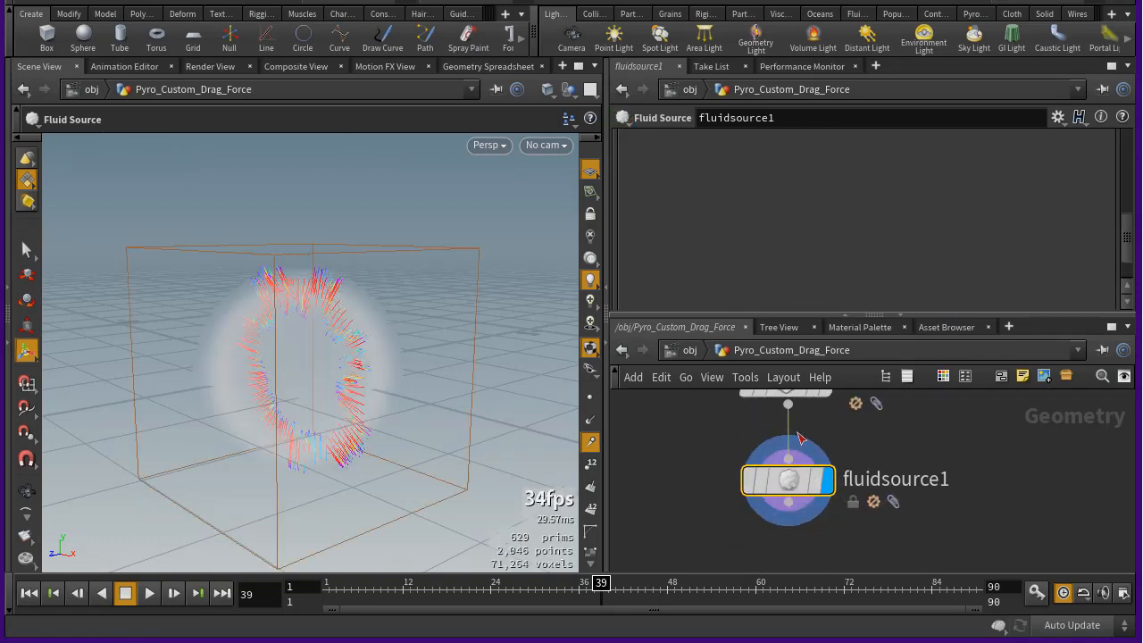
alt+drag(450, 393, 753, 460)
scroll(804, 464, down, 2)
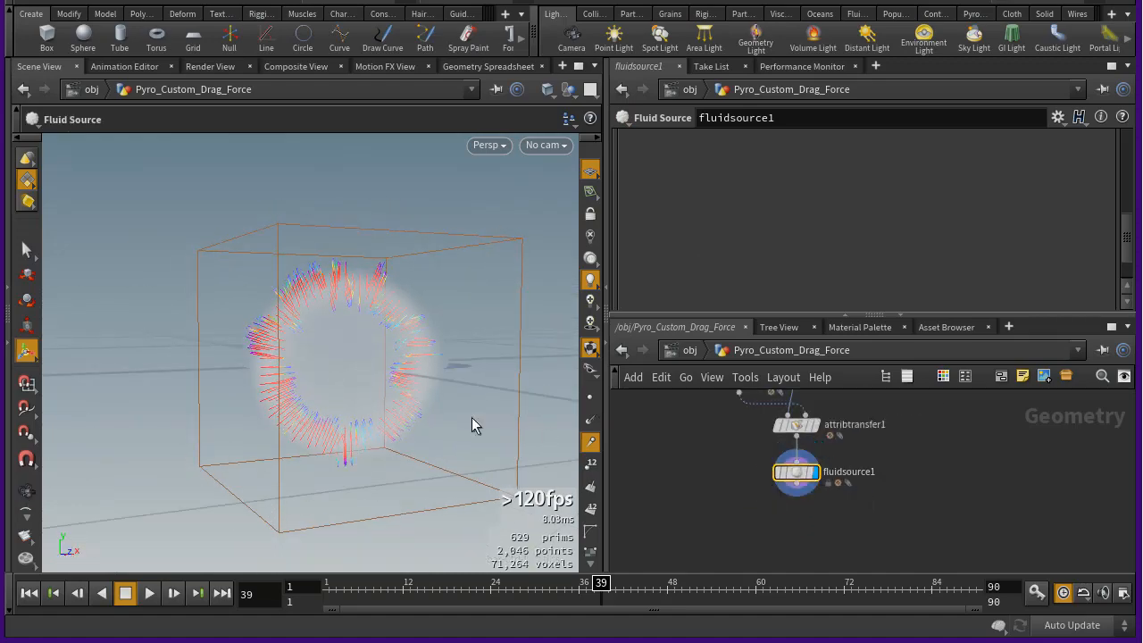
alt+drag(295, 429, 333, 394)
scroll(937, 451, down, 3)
Add a Null node below the fluid source, connect it to the fluid source's output, and name it Out_Pyro_Source
middle_drag(902, 481, 904, 523)
scroll(904, 523, up, 2)
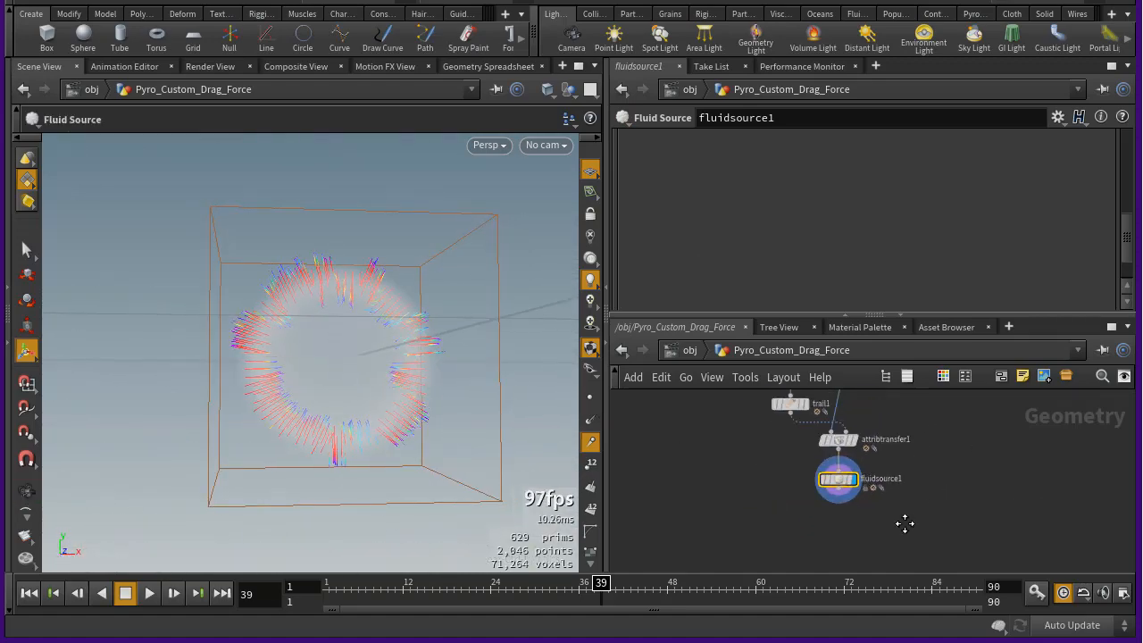
key(Tab)
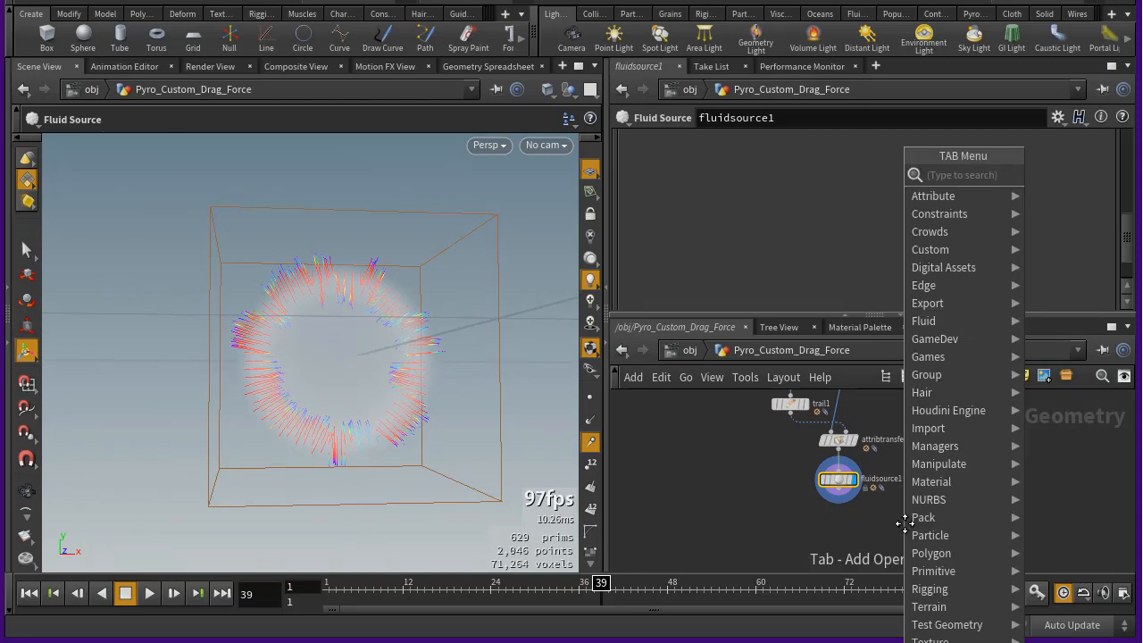
text(null)
key(Return)
click(840, 534)
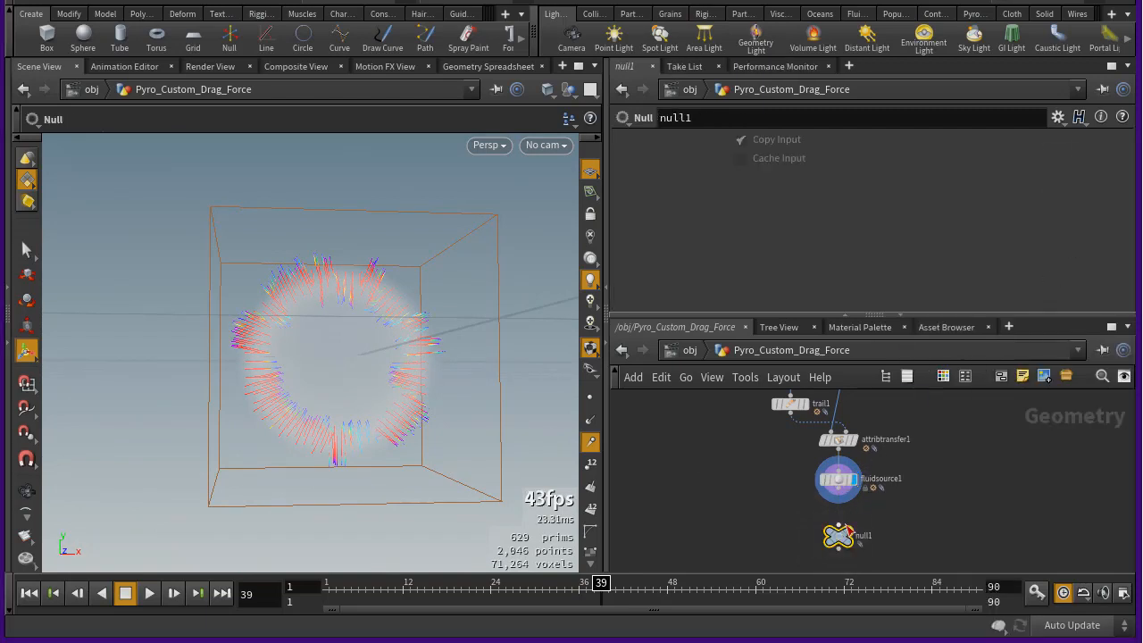
scroll(847, 525, up, 3)
drag(831, 450, 830, 526)
double_click(897, 548)
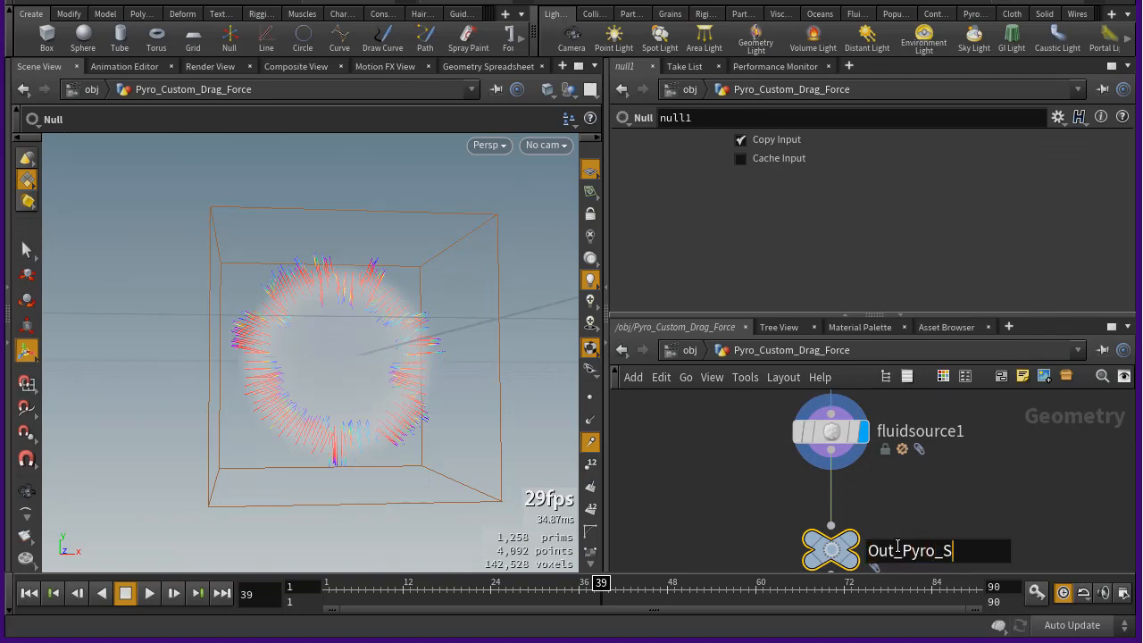
text(Out_Pyro_Source)
key(Return)
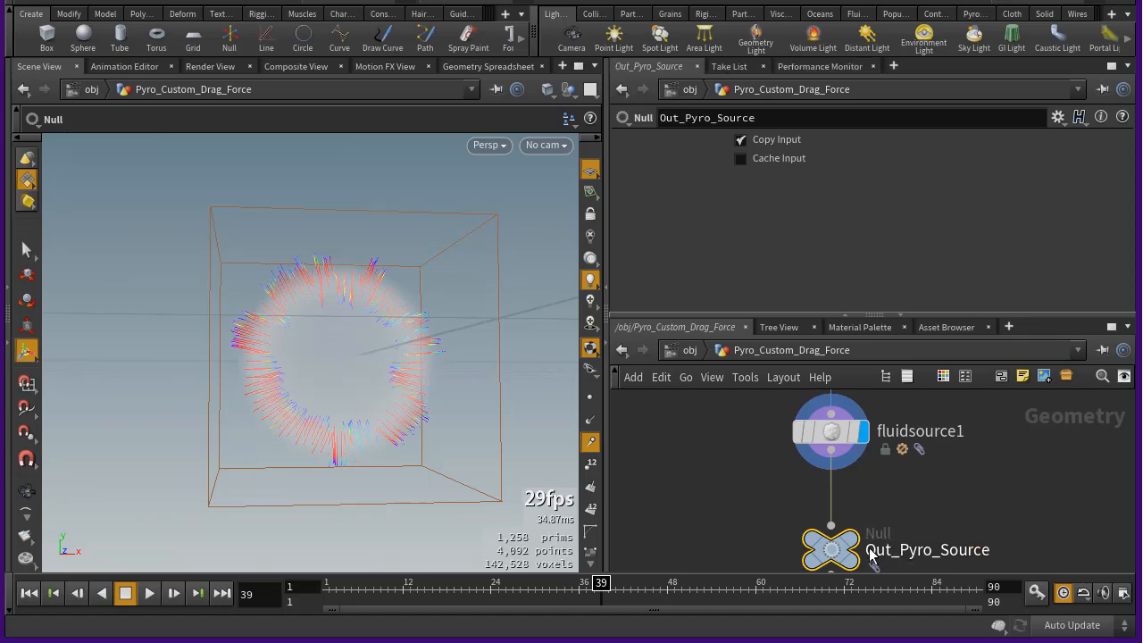
Display the output of the Out_Pyro_Source null in the viewport
scroll(862, 507, up, 2)
middle_drag(924, 502, 927, 434)
scroll(929, 520, down, 4)
middle_drag(947, 504, 946, 465)
scroll(946, 464, up, 3)
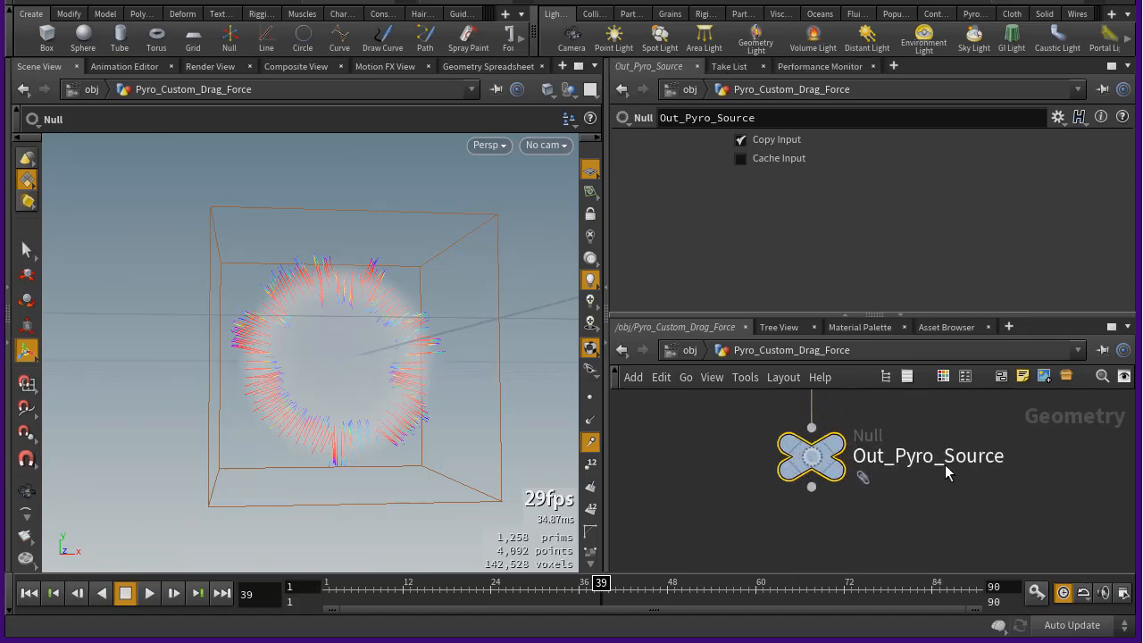
scroll(947, 473, up, 2)
key(Escape)
drag(319, 396, 344, 422)
scroll(904, 460, down, 2)
Add a DOP Network beside the Out_Pyro_Source null and name it Pyrop_Sim
key(Tab)
text(dop)
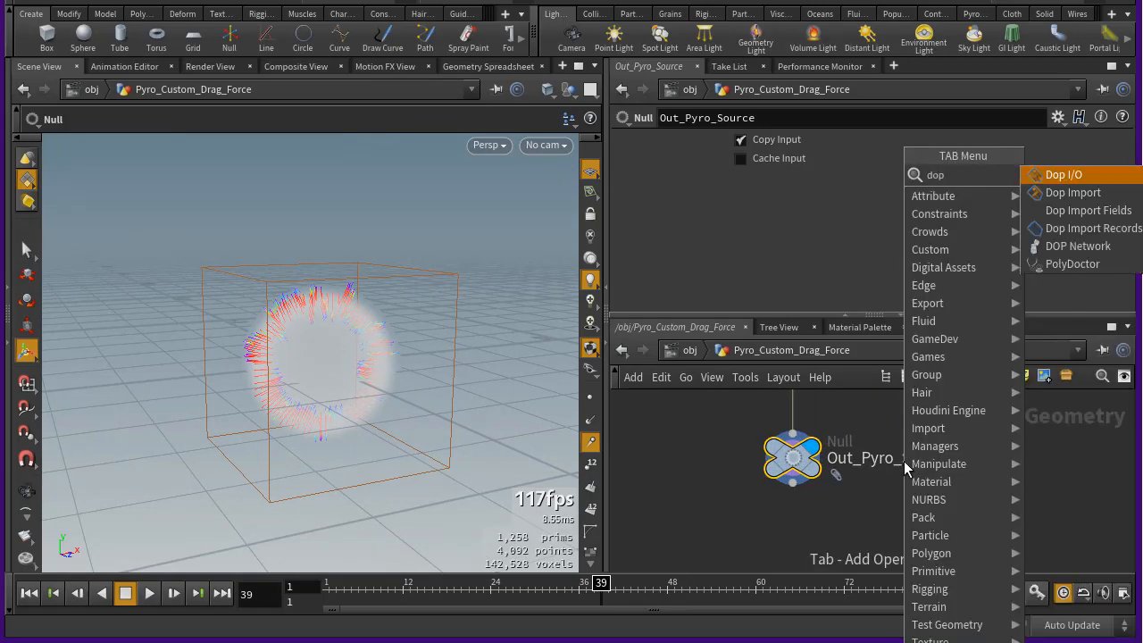
key(Down)
key(Down)
key(Down)
key(Up)
key(Up)
key(Down)
key(Down)
key(Down)
key(Return)
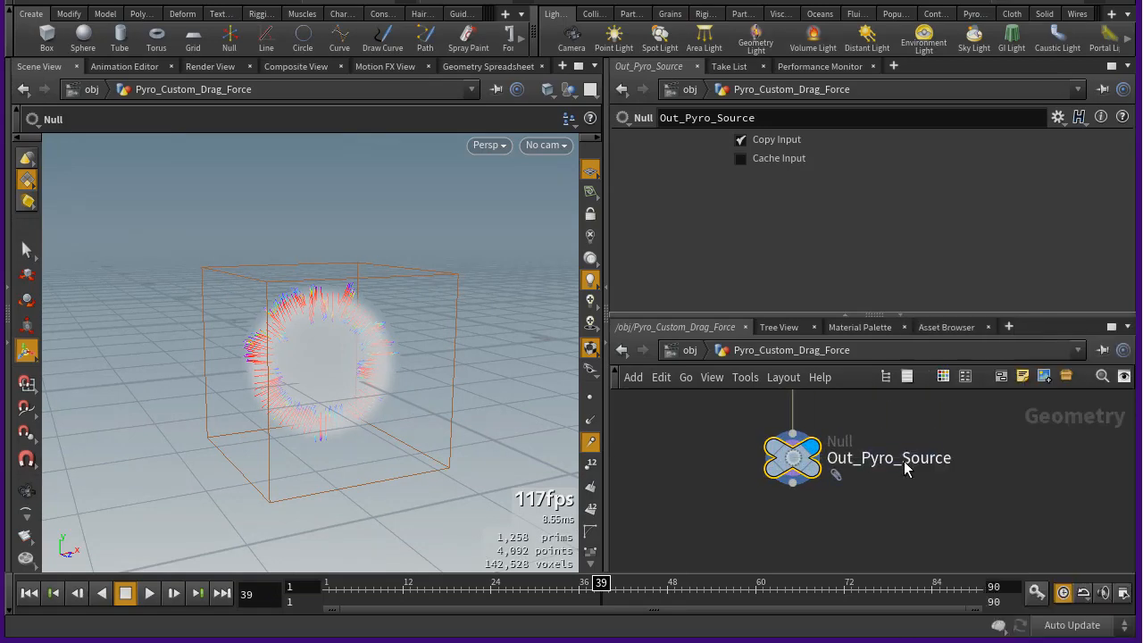
click(1042, 458)
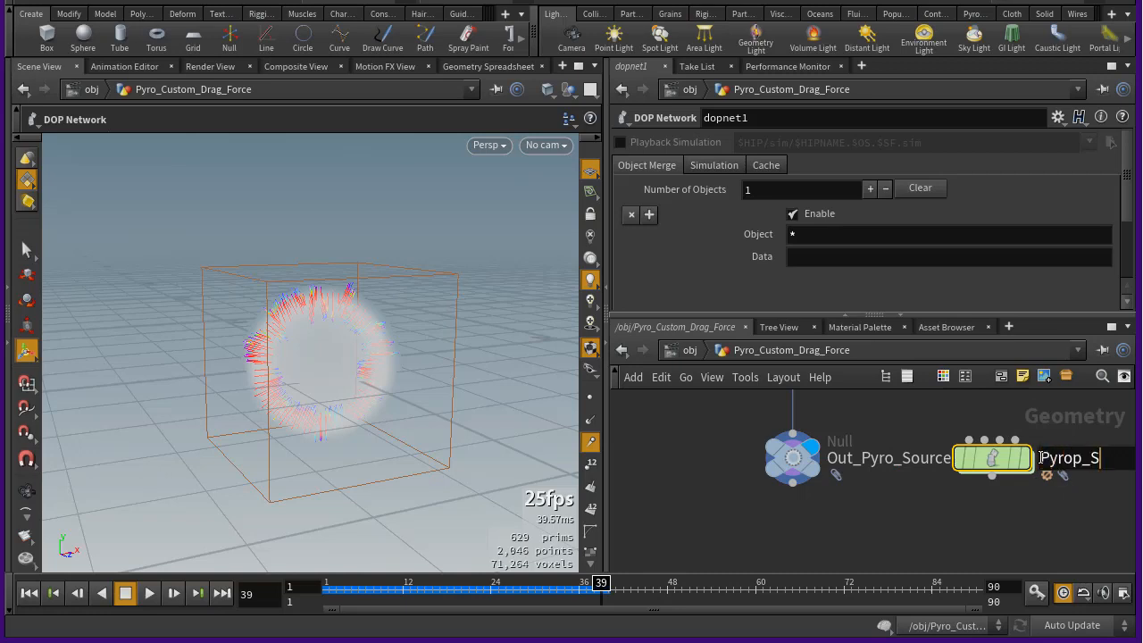
text(Pyrop_Sim)
key(Return)
Inside Pyrop_Sim, add a Pyro Solver above the output node and return the timeline to frame 1
scroll(1036, 456, up, 1)
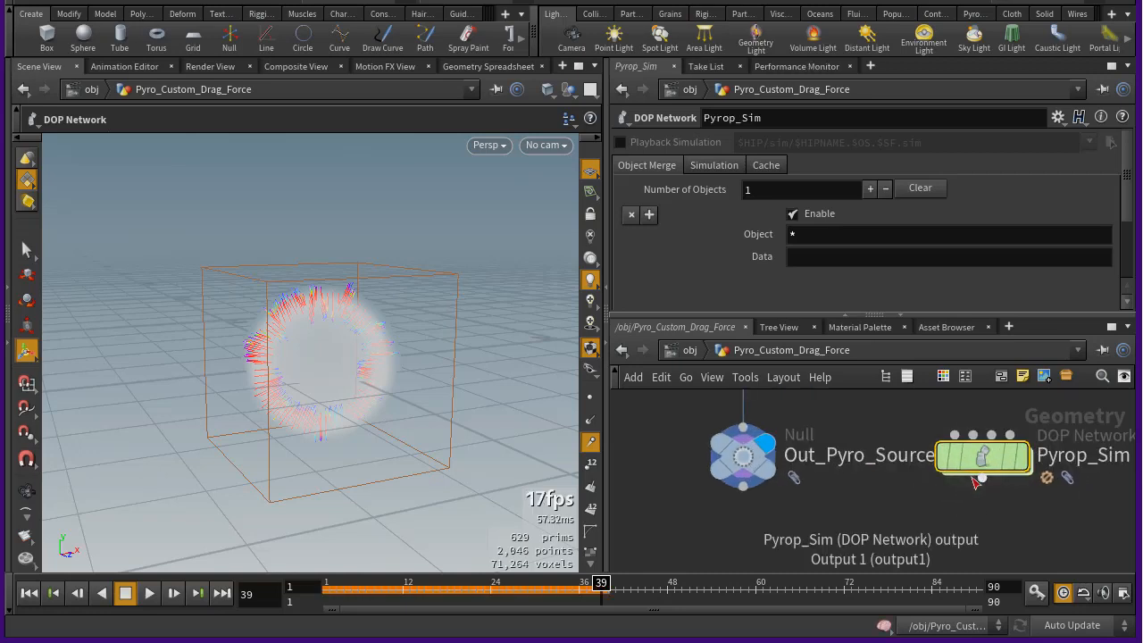
double_click(975, 463)
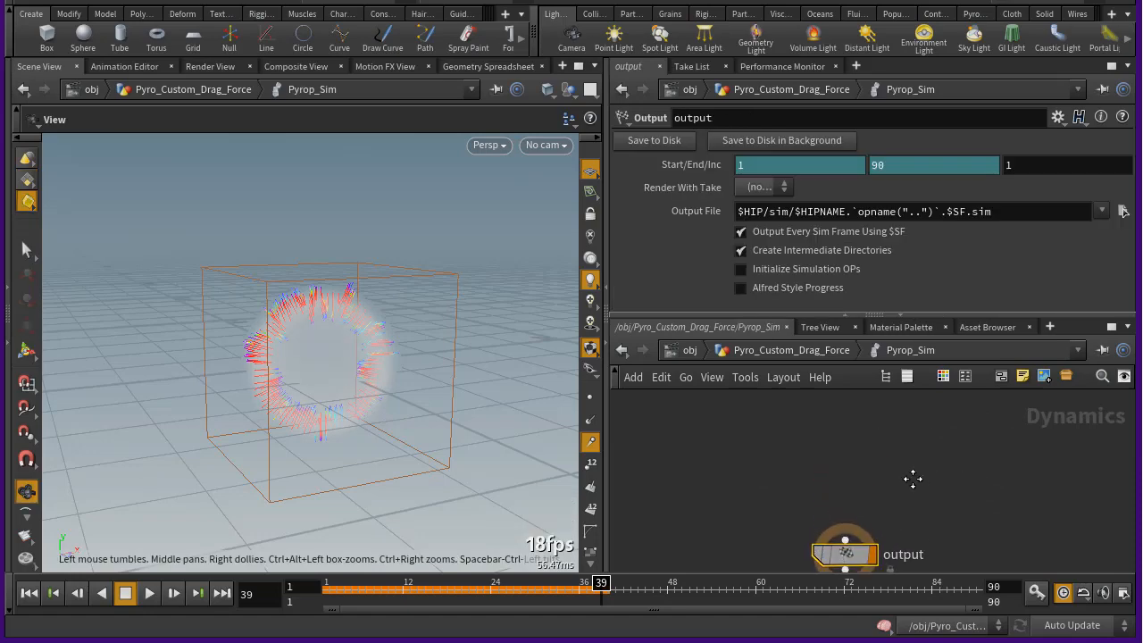
key(Tab)
text(pyr)
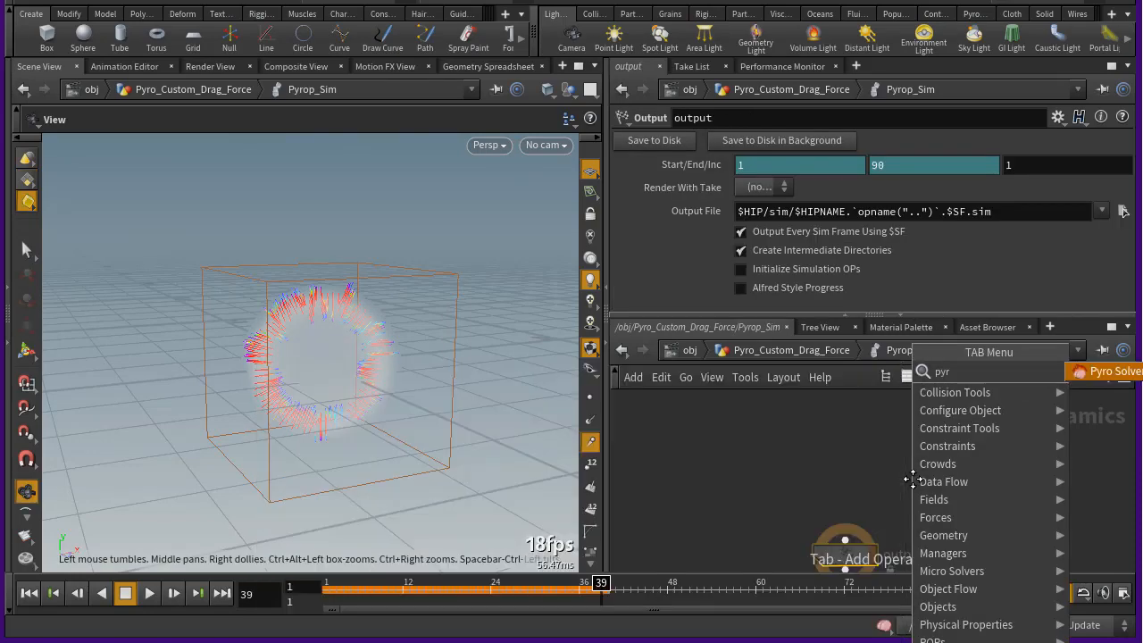
key(Escape)
click(913, 479)
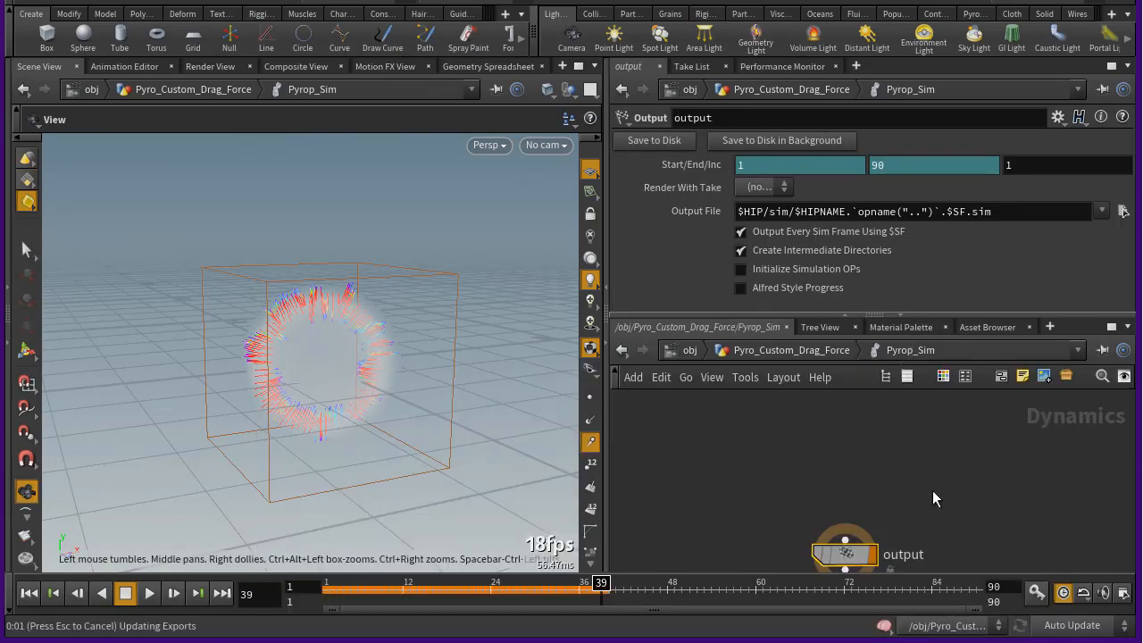
drag(925, 486, 864, 442)
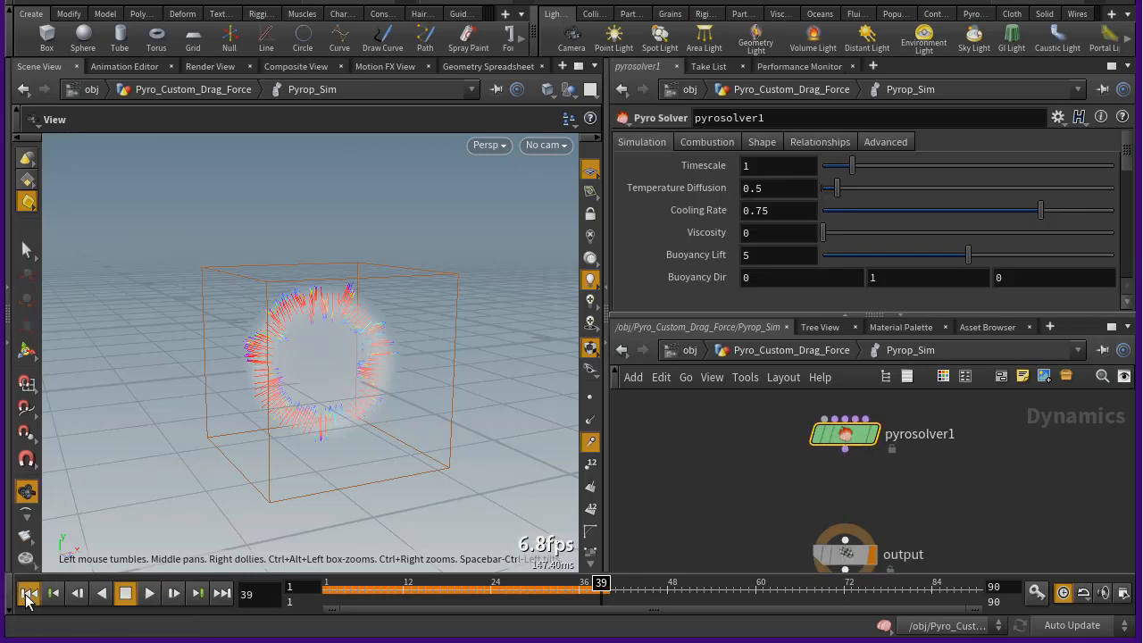
click(28, 593)
Add a Smoke Object node above and to the left of the pyro solver
key(Tab)
text(s)
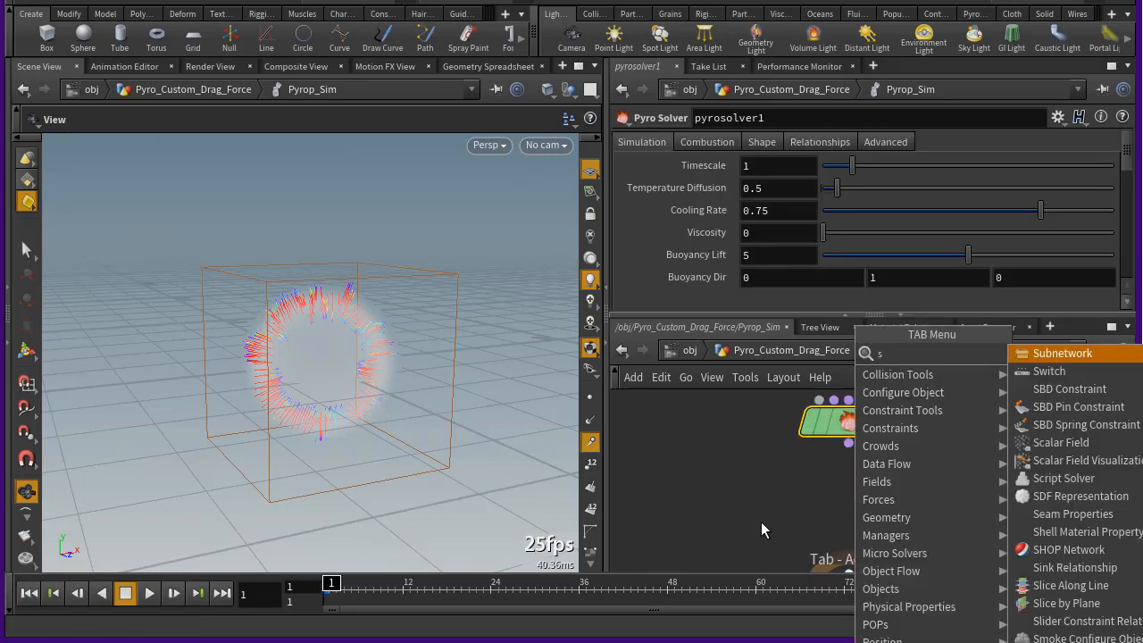
text(mo)
click(1079, 373)
scroll(829, 515, down, 3)
scroll(796, 437, up, 4)
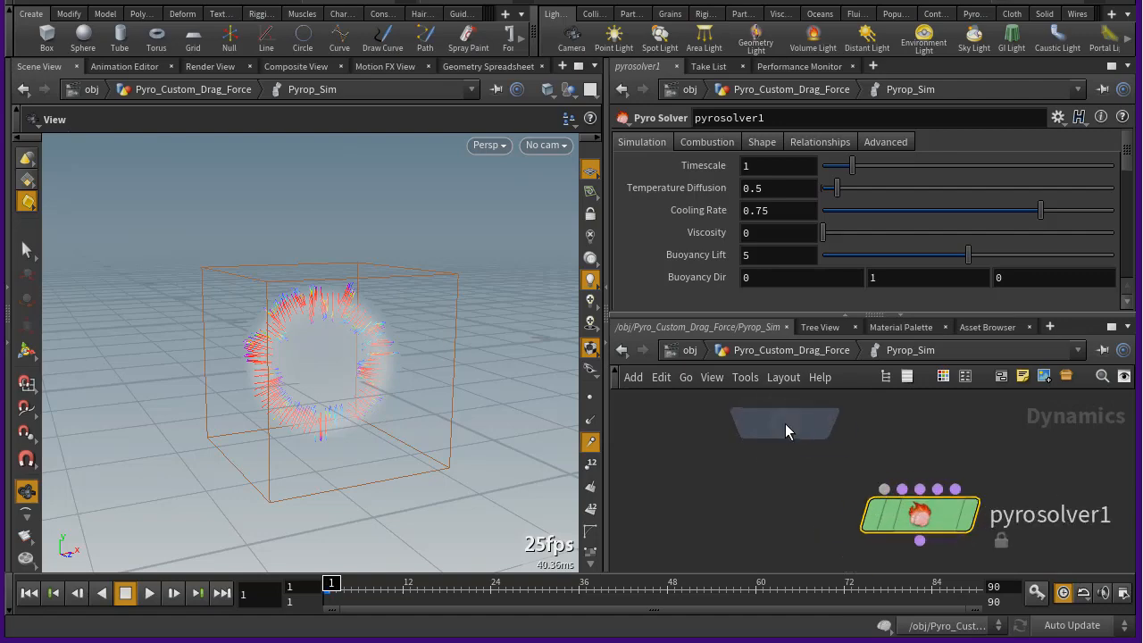
click(785, 424)
key(Tab)
text(f)
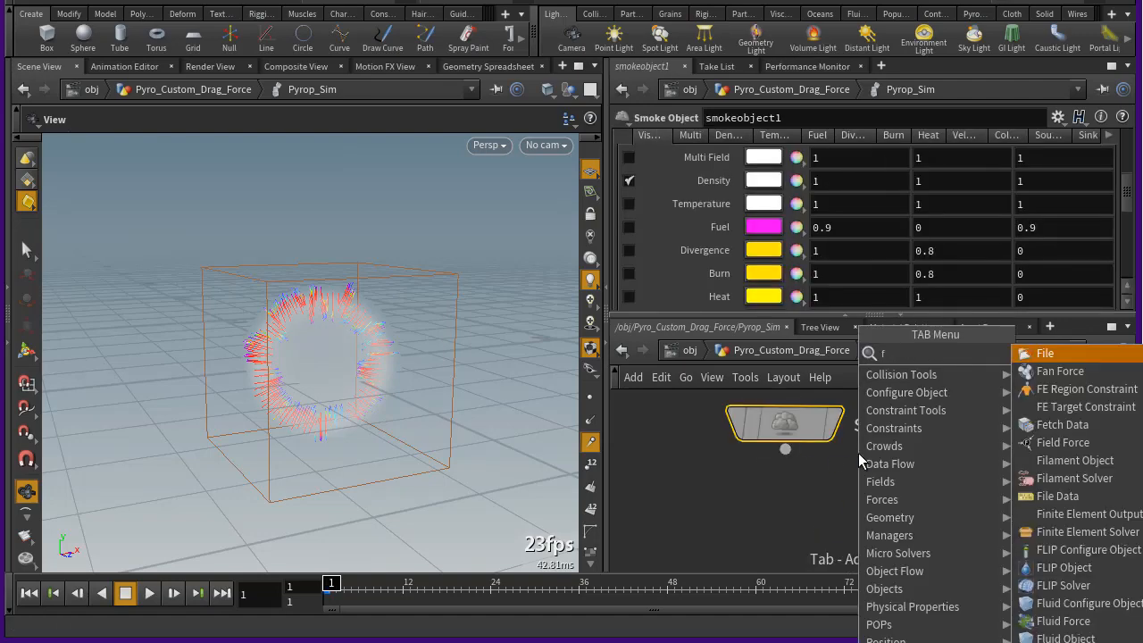
text(l)
key(Escape)
Add a Source Volume node above the pyro solver, wiring it to the solver's last input and the smoke object to its first
key(Tab)
text(s)
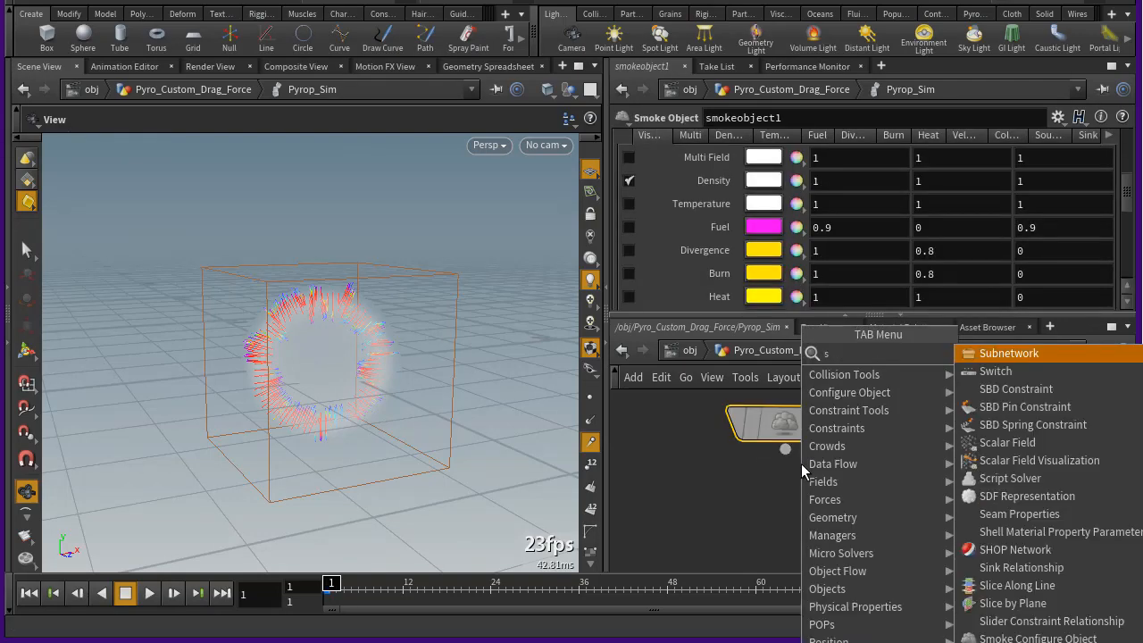
text(ou)
click(998, 390)
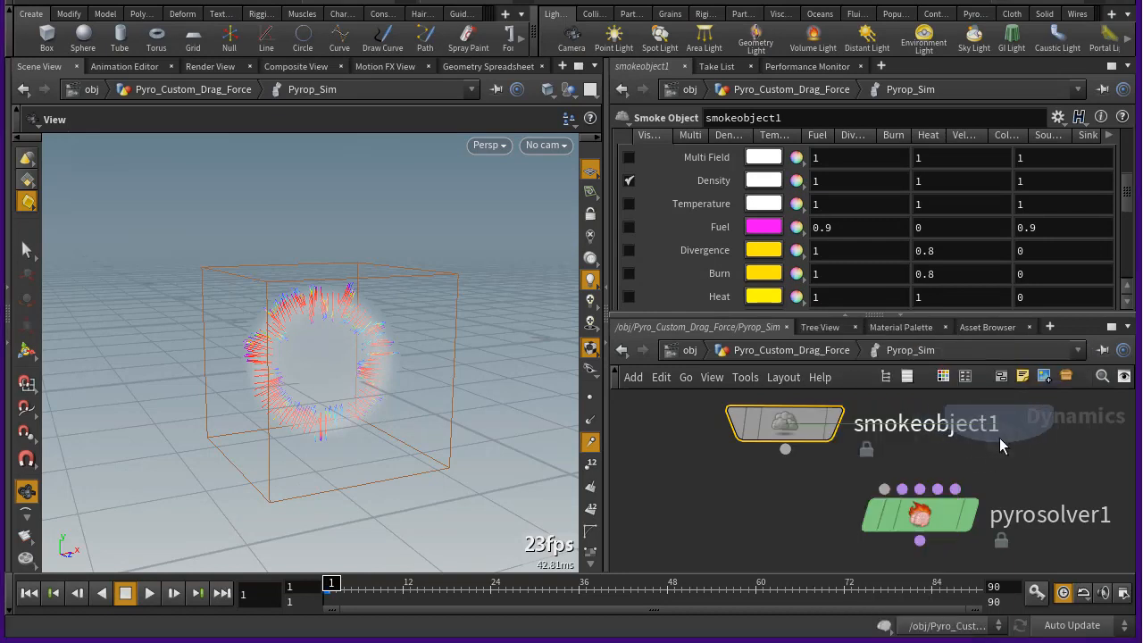
click(1000, 438)
drag(999, 454, 955, 489)
drag(785, 449, 885, 488)
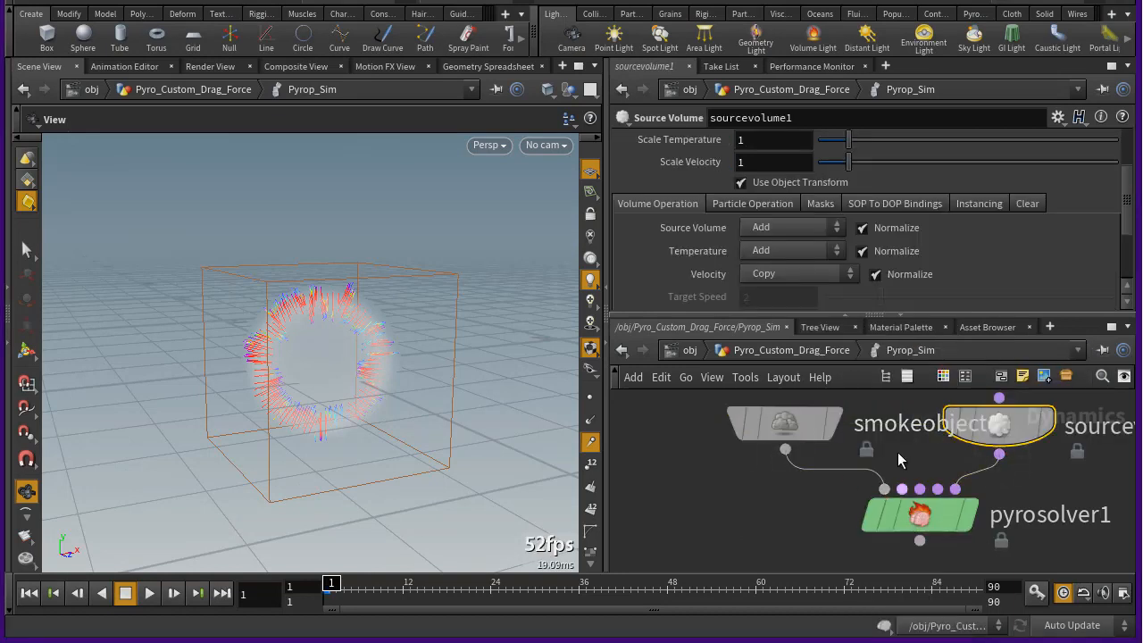
Space out the network by lowering the output node and moving the source volume node farther from the smoke object
scroll(899, 460, down, 5)
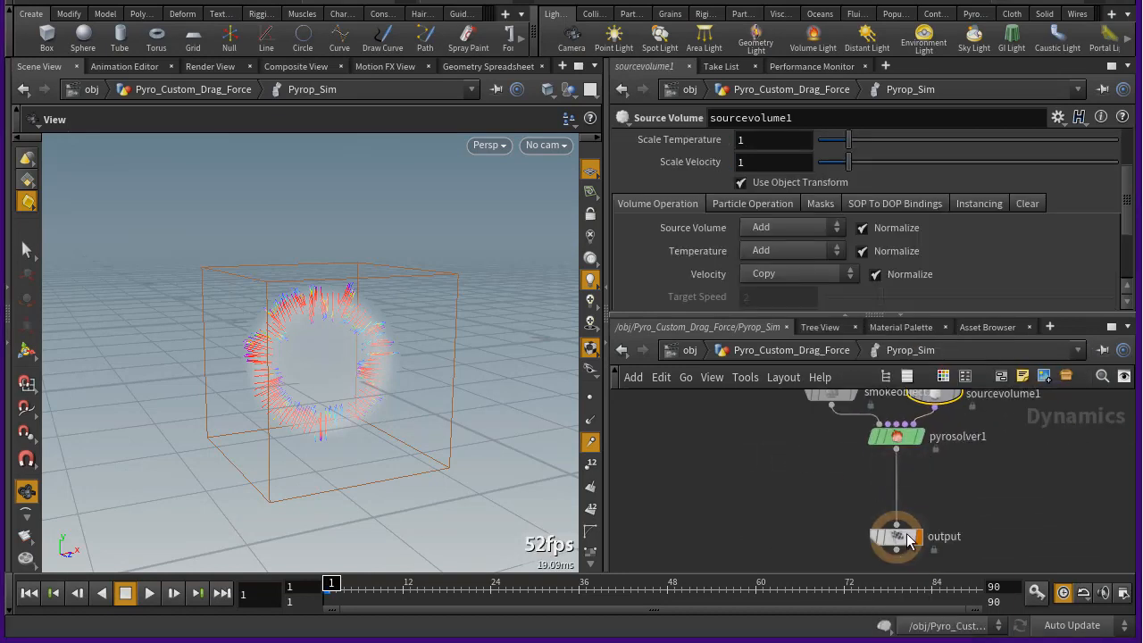
drag(906, 540, 904, 555)
middle_drag(931, 402, 909, 469)
scroll(908, 465, up, 2)
drag(908, 464, 958, 445)
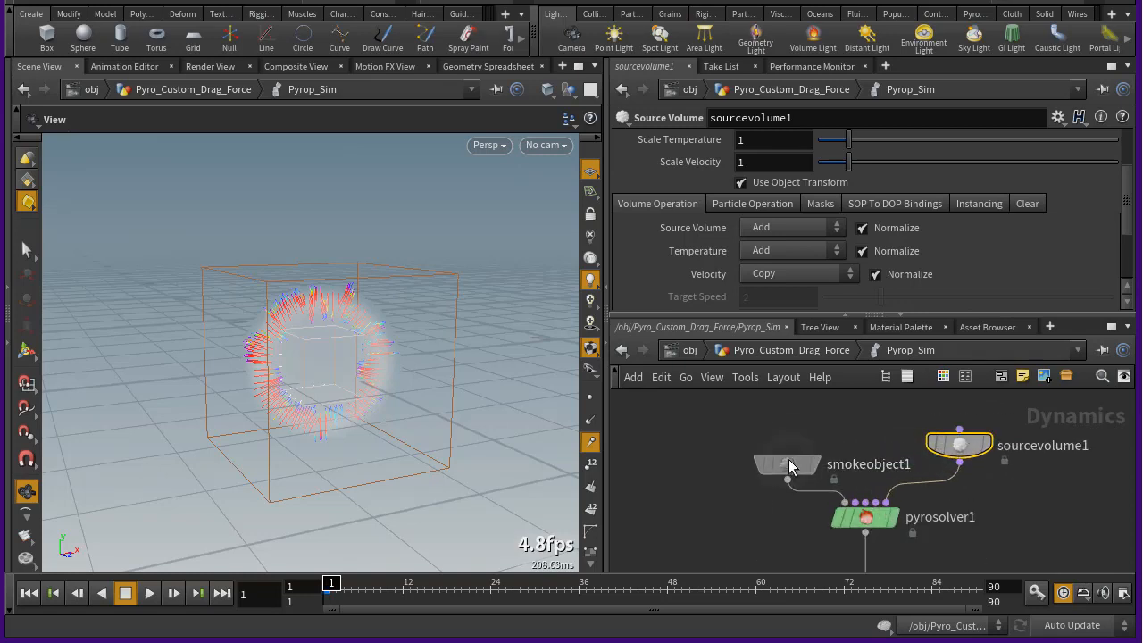
scroll(923, 503, down, 3)
scroll(924, 500, up, 5)
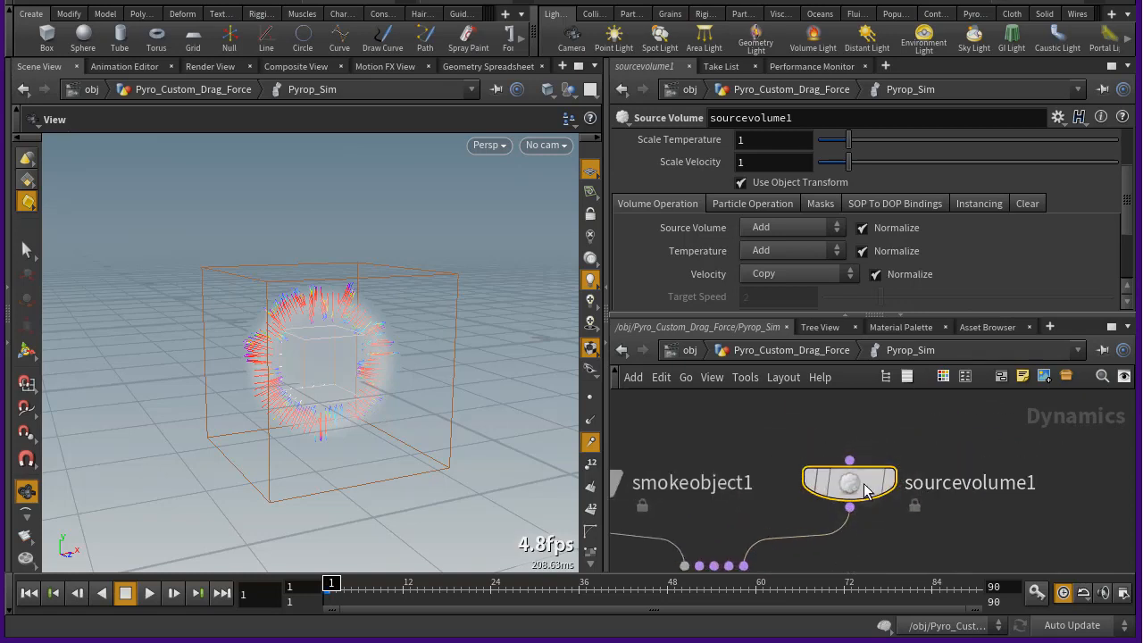
drag(864, 489, 890, 489)
Set the source volume's Volume Path to /obj/Pyro_Custom_Drag_Force/Out_Pyro_Source
scroll(822, 237, up, 3)
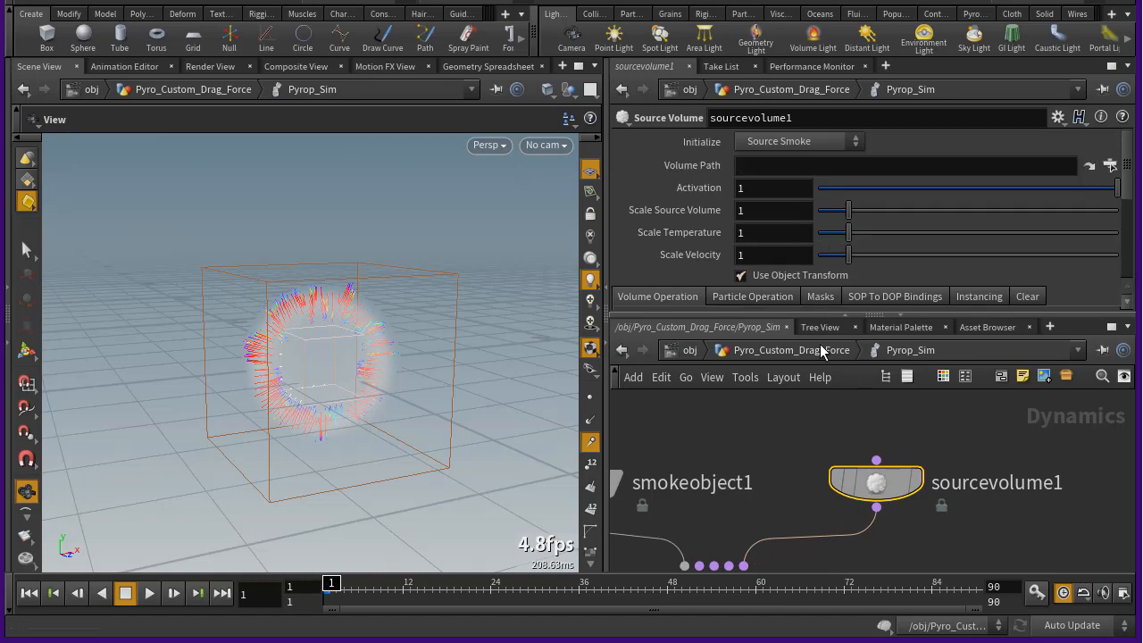
click(1110, 165)
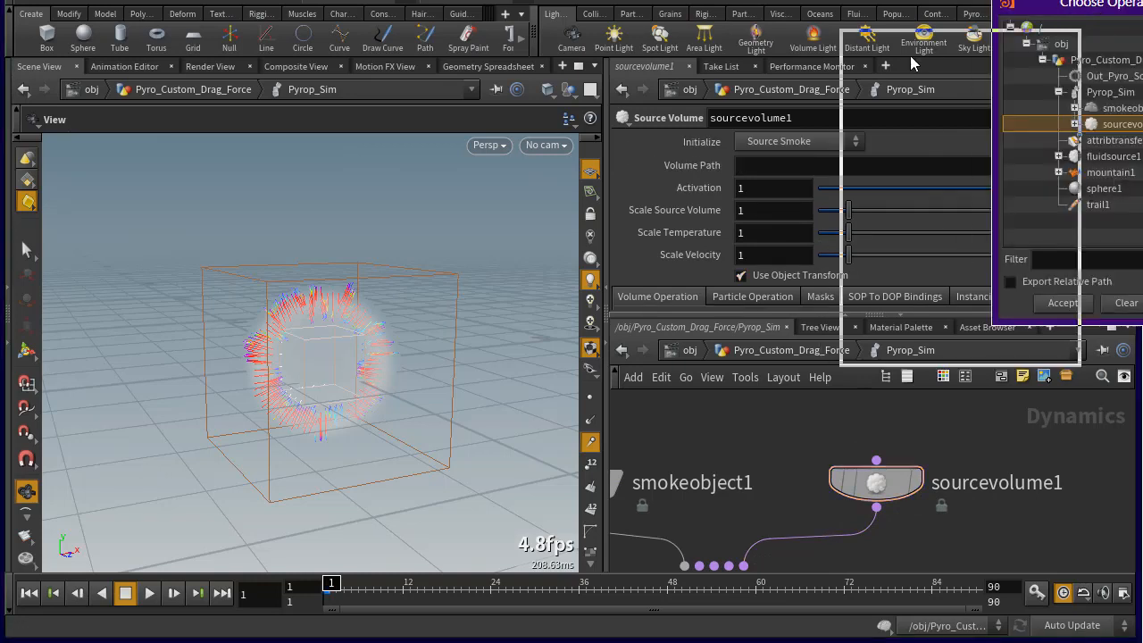
drag(1095, 7, 910, 55)
click(944, 111)
click(940, 127)
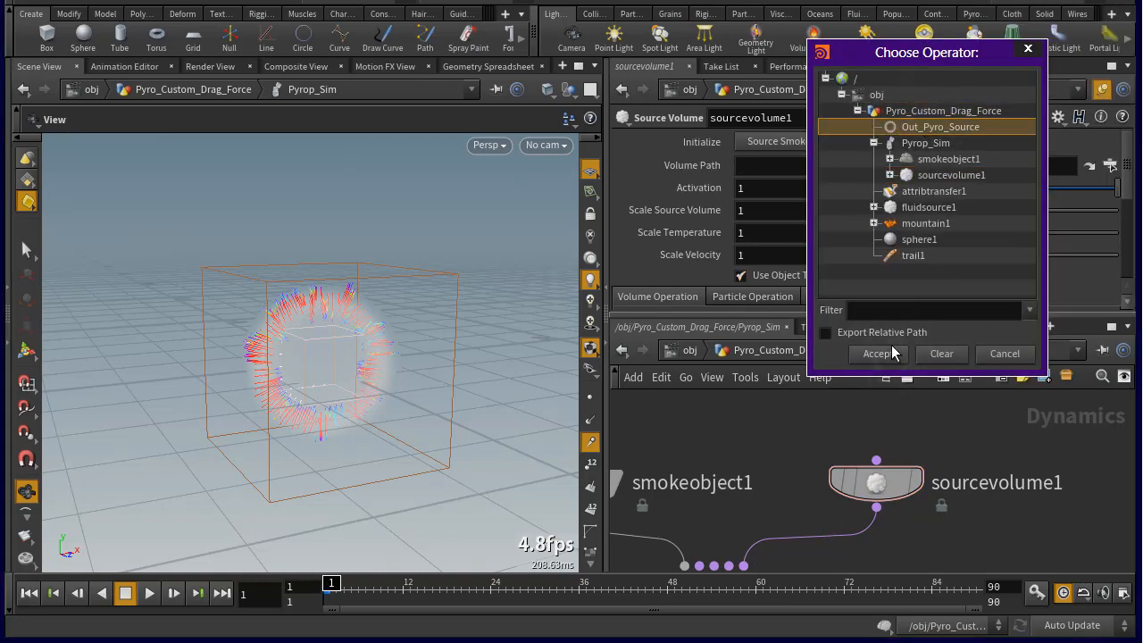
click(895, 353)
Play the simulation and stop it at frame 10 to check the sourced velocity
scroll(1027, 469, down, 3)
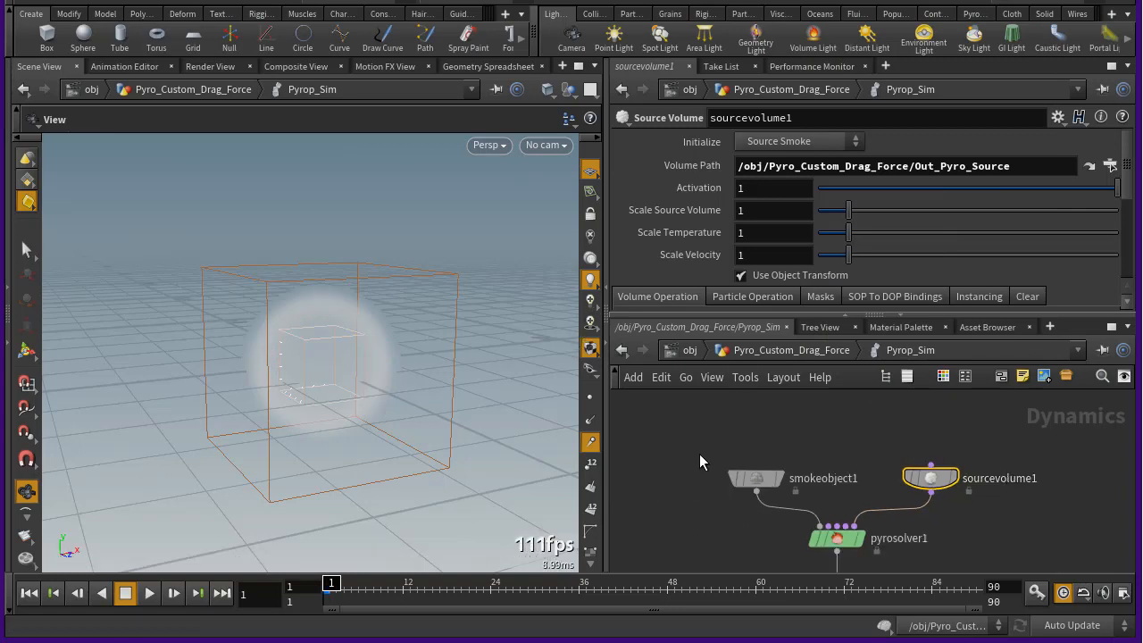
drag(1036, 167, 647, 240)
click(1067, 542)
middle_drag(843, 568, 851, 477)
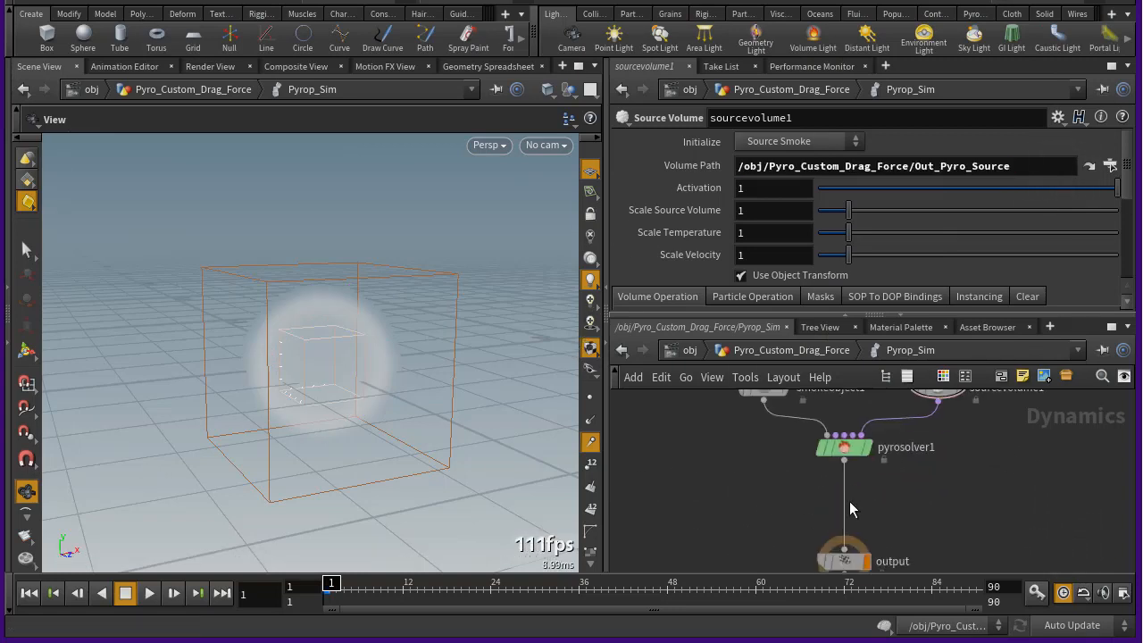
click(126, 594)
scroll(975, 534, down, 3)
scroll(975, 518, up, 3)
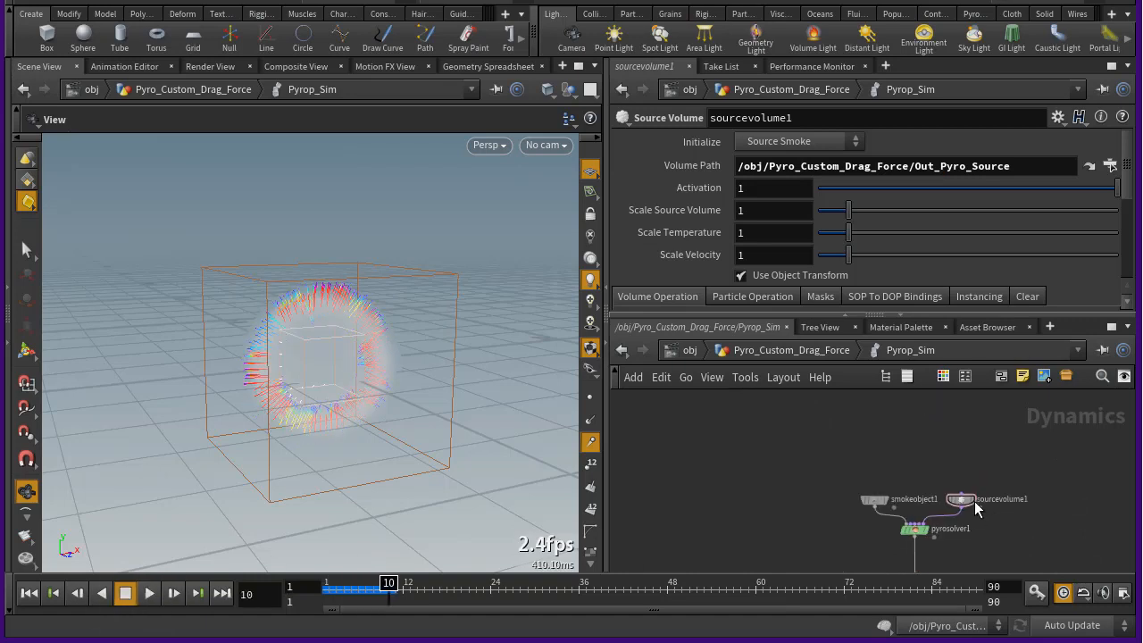
Add a Gas Resize Fluid Dynamic node above the smoke object and wire it into the pyro solver's second input
key(Tab)
text(res)
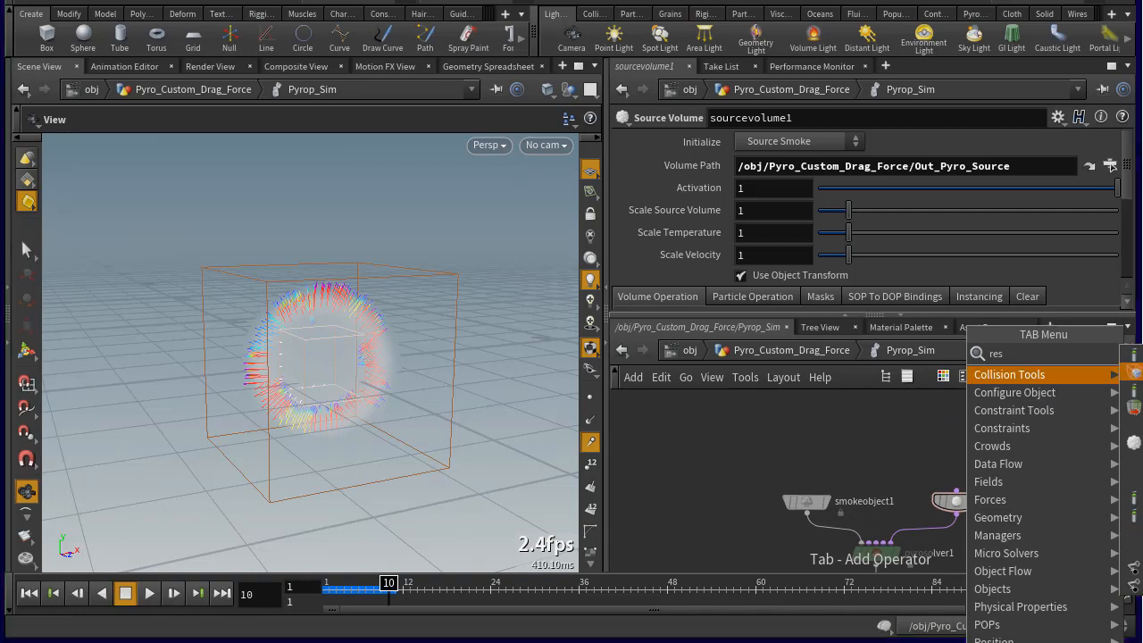
key(Return)
click(862, 441)
drag(865, 454, 875, 514)
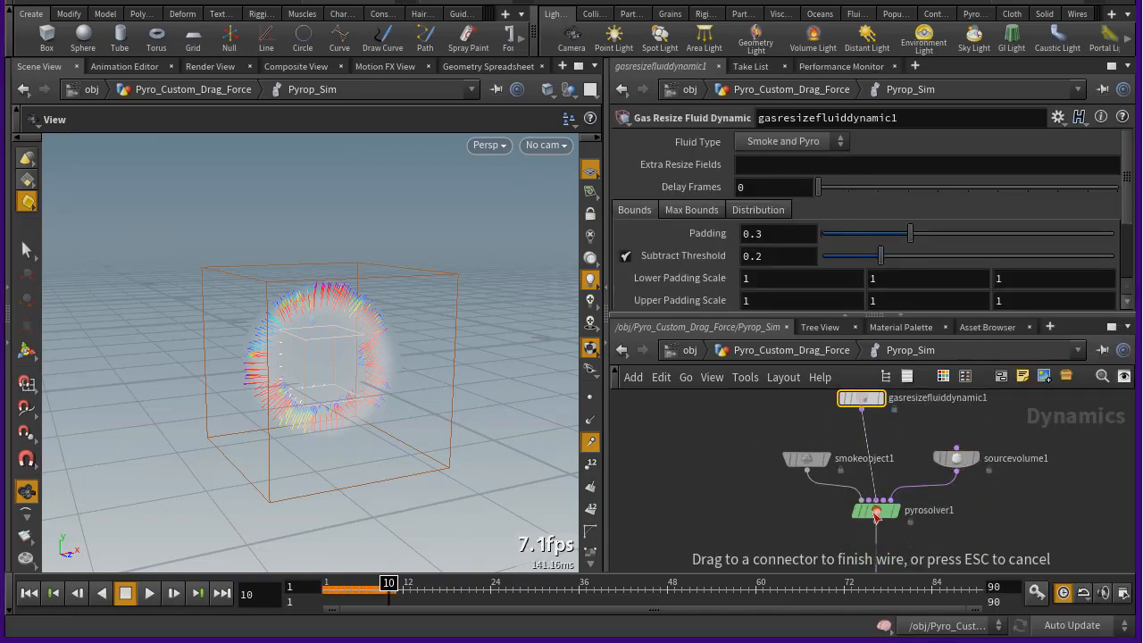
Turn off Clamp To Maximum on the Gas Resize Fluid Dynamic node and replay the simulation to frame 6
click(706, 210)
click(626, 233)
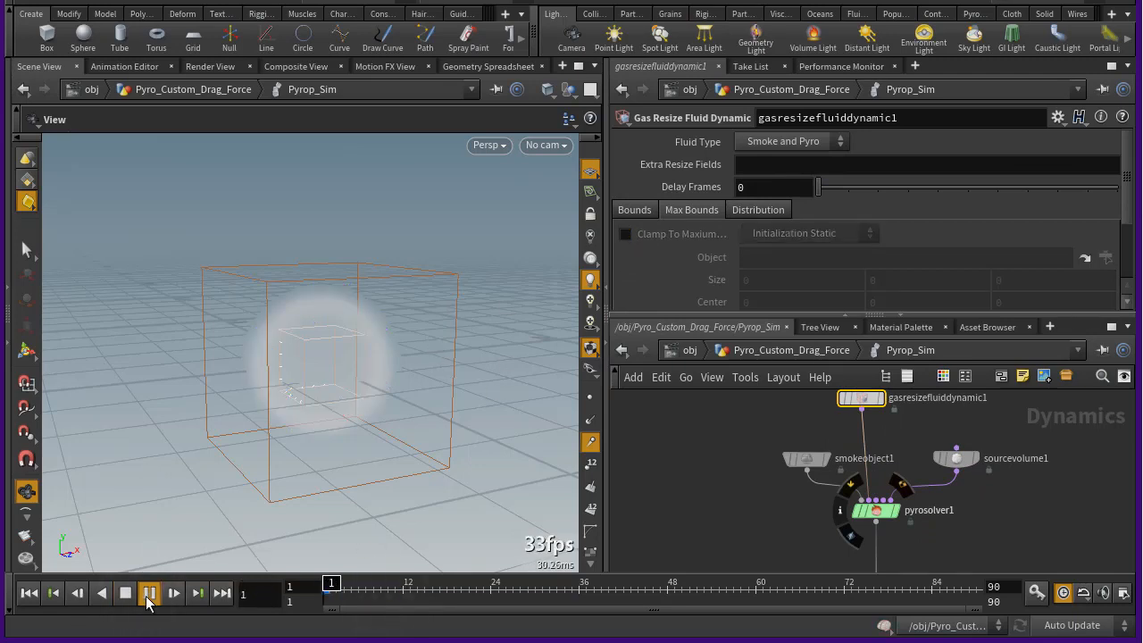
click(149, 594)
scroll(964, 474, up, 3)
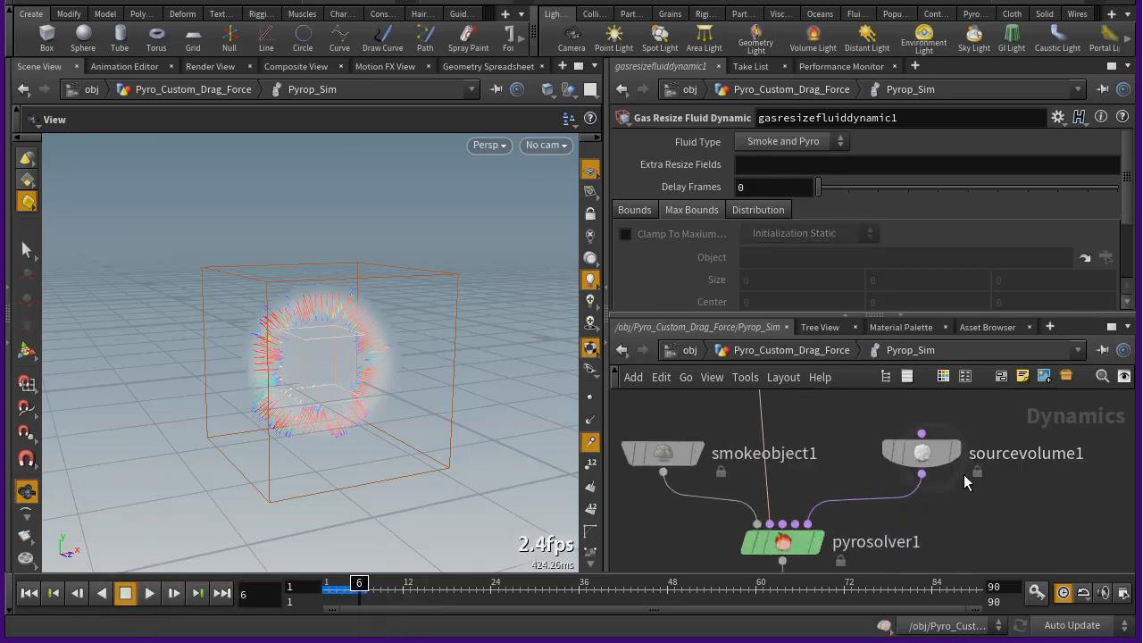
Set the source volume's Velocity operation to Add and replay the simulation from frame 1
click(932, 457)
scroll(749, 270, down, 4)
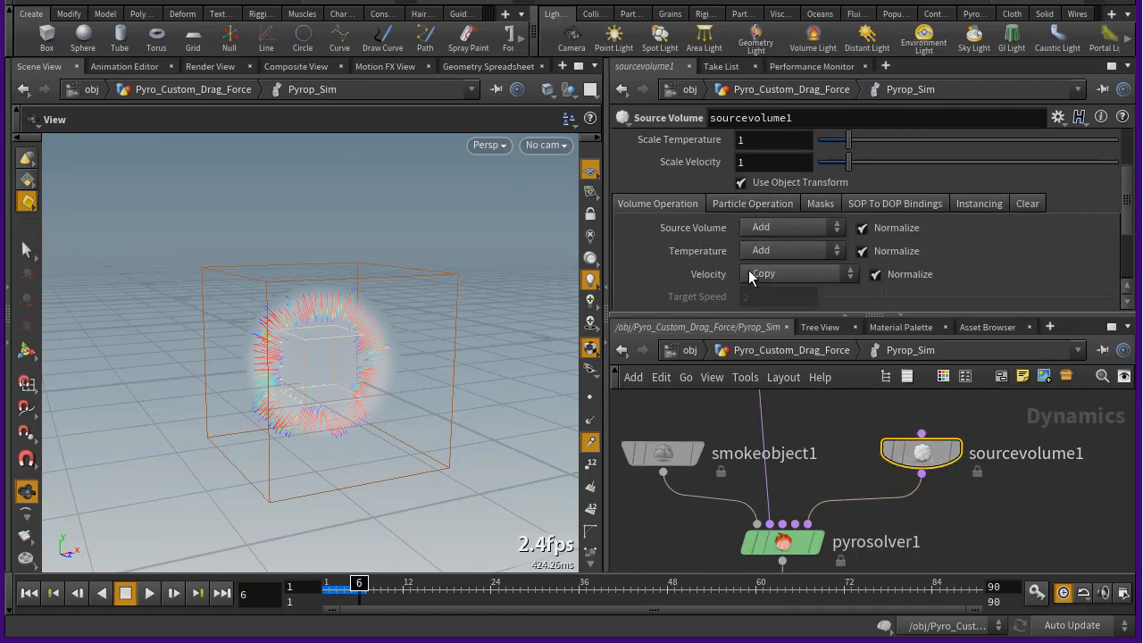
scroll(749, 270, down, 3)
click(820, 184)
click(810, 217)
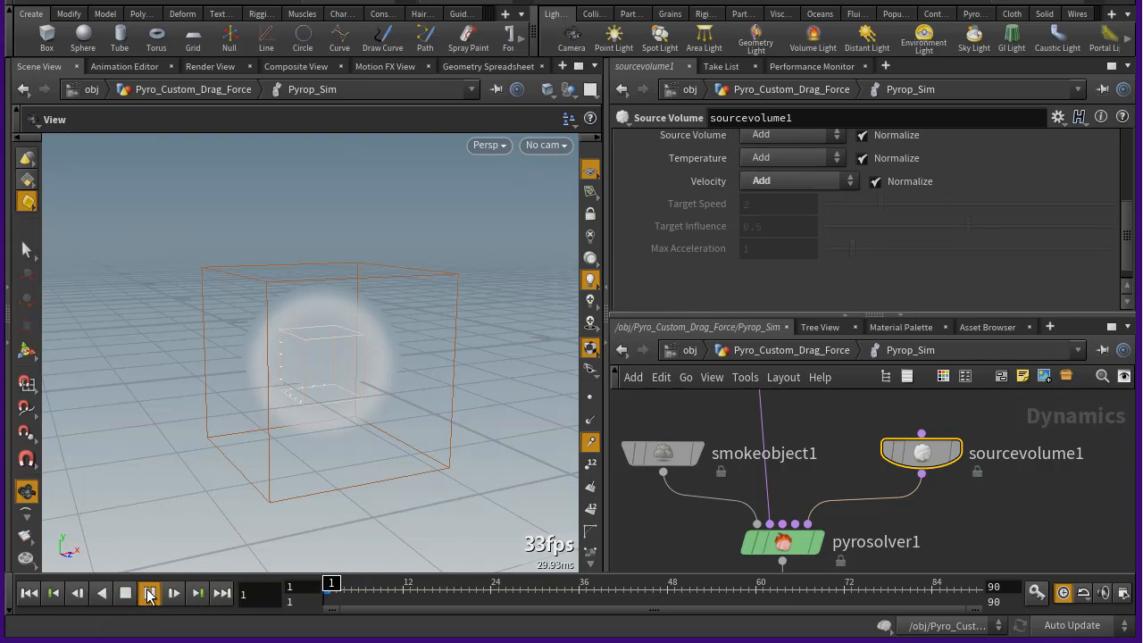
click(149, 594)
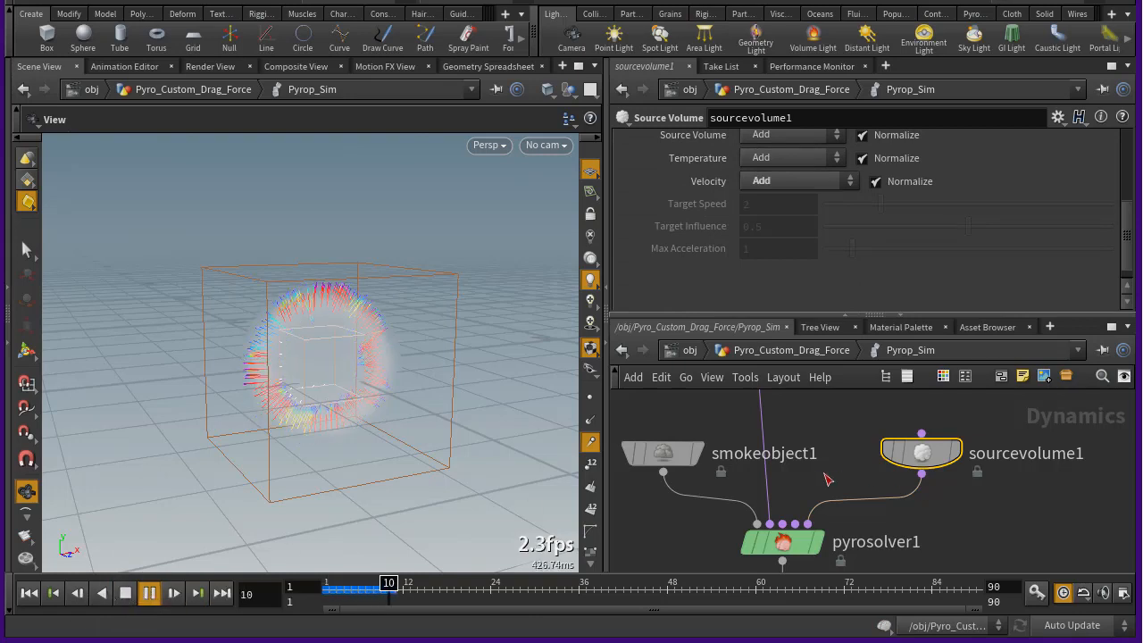
Return the timeline to frame 1 and review the source volume's scale and operation settings
scroll(829, 475, down, 3)
key(ctrl+Up)
drag(310, 426, 357, 434)
scroll(808, 479, down, 3)
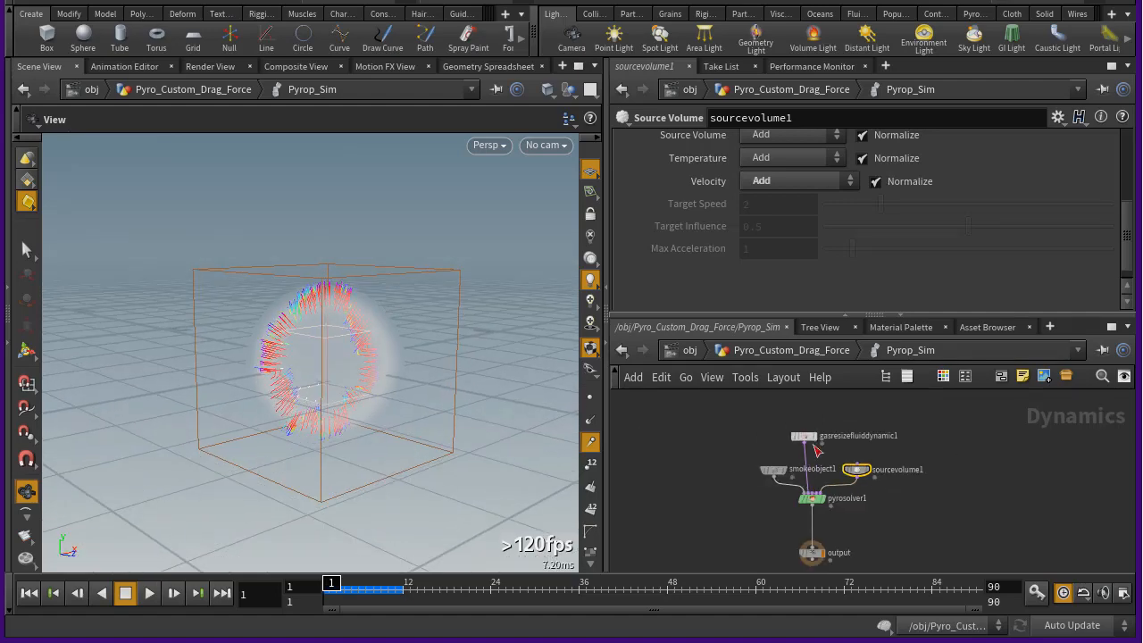
scroll(815, 451, up, 4)
scroll(648, 247, up, 3)
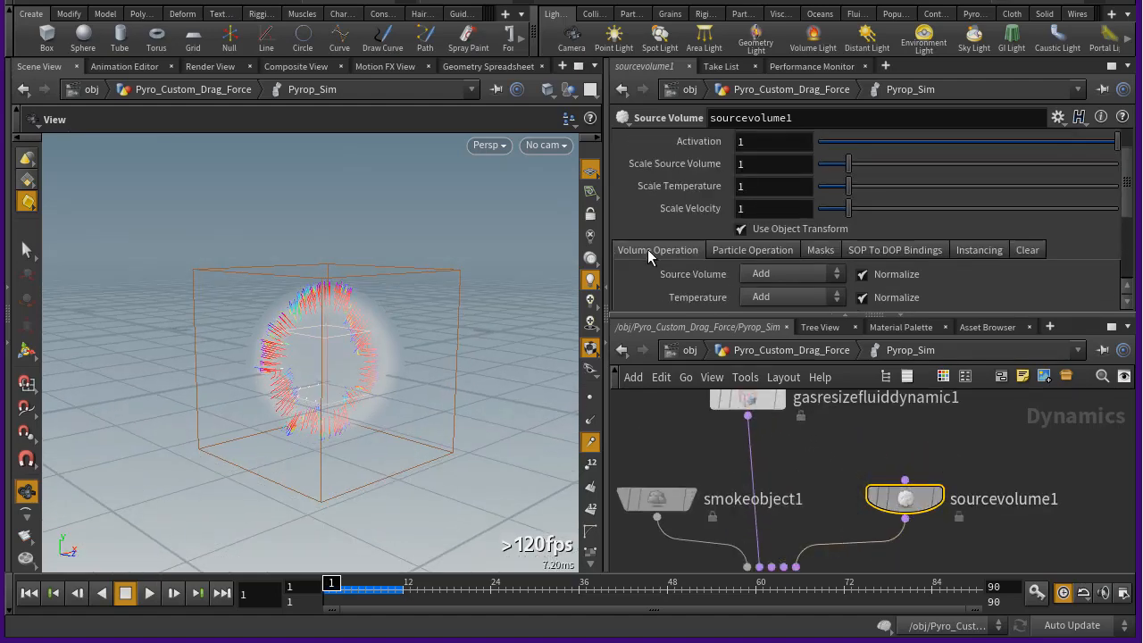
scroll(647, 249, up, 2)
Check the node info of the Out_Pyro_Source null one level up and return inside Pyrop_Sim
key(u)
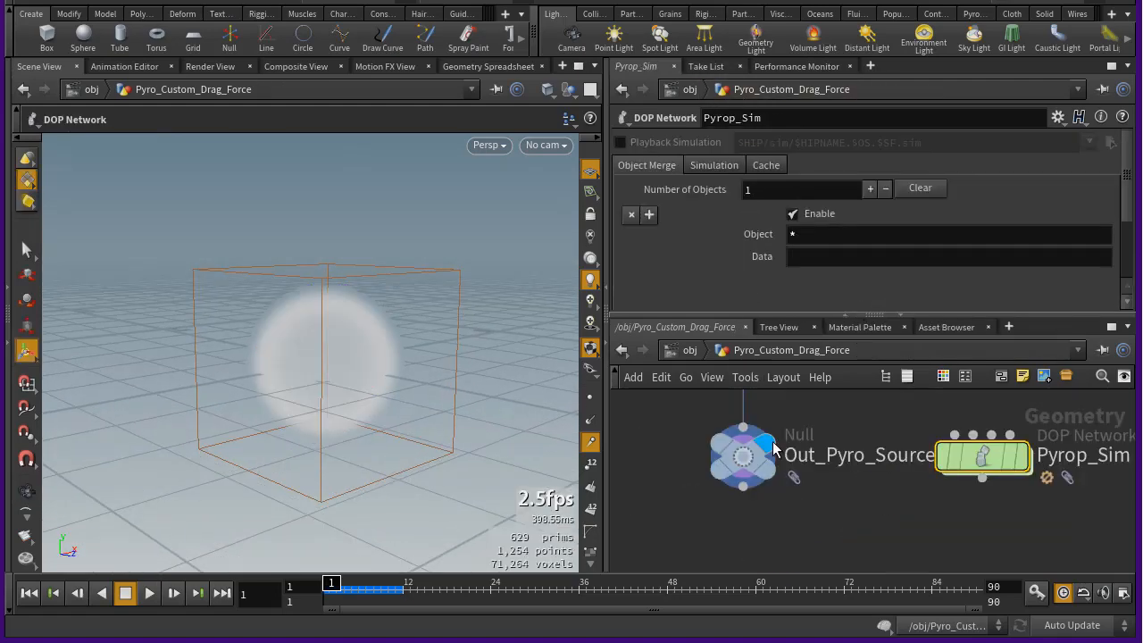
middle_click(743, 457)
double_click(979, 462)
Hide other objects in the viewport and scrub the timeline forward to frame 24
click(569, 89)
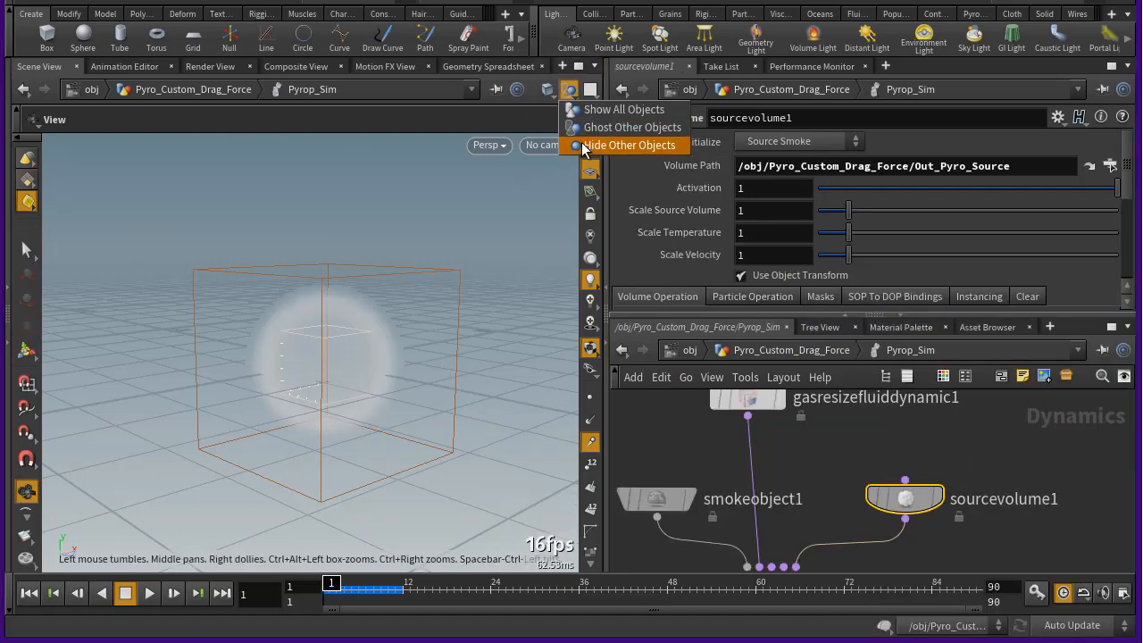
click(626, 145)
drag(332, 582, 478, 583)
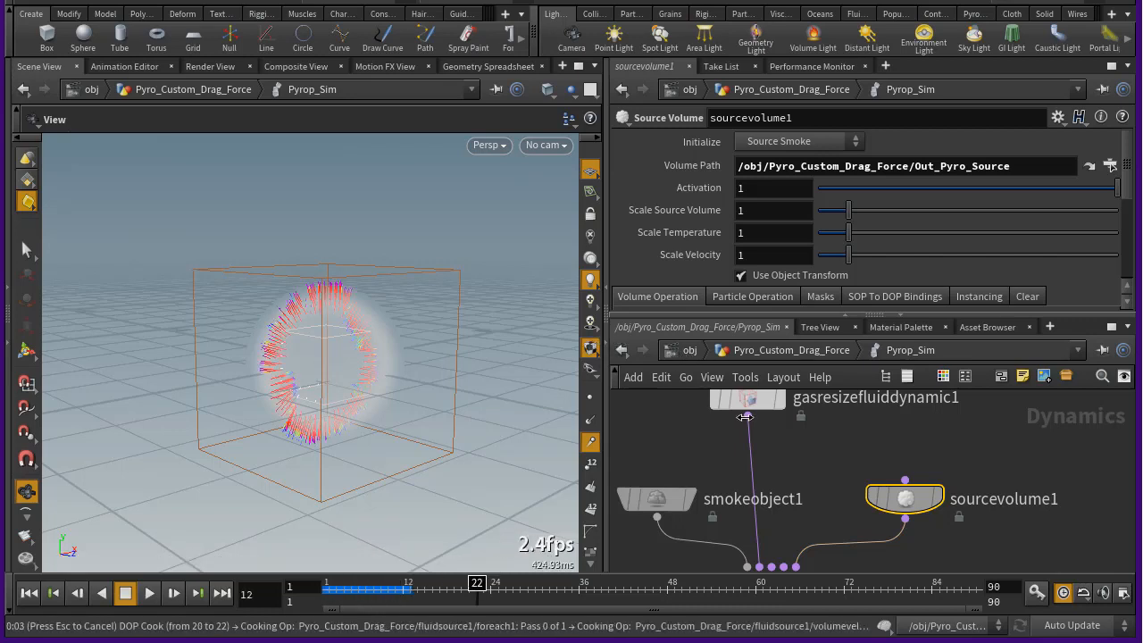
Examine the pyro solver and smoke object settings and the velocity display in the viewport
scroll(856, 433, down, 4)
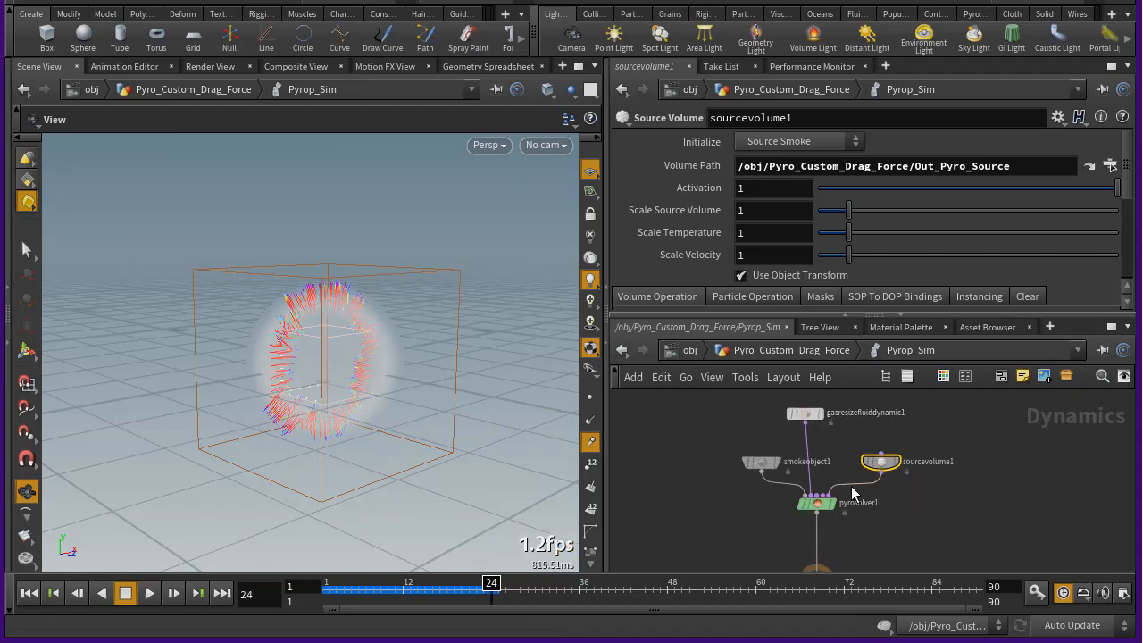
scroll(853, 485, up, 4)
scroll(846, 473, down, 4)
scroll(832, 497, up, 2)
click(807, 492)
key(l)
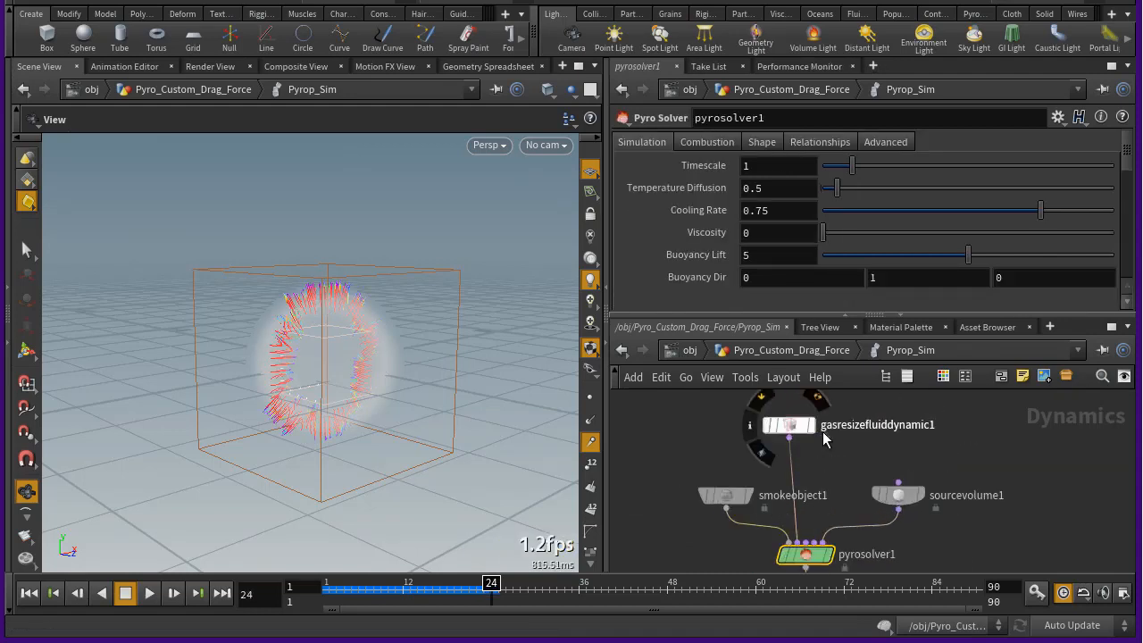
click(696, 497)
scroll(822, 430, down, 3)
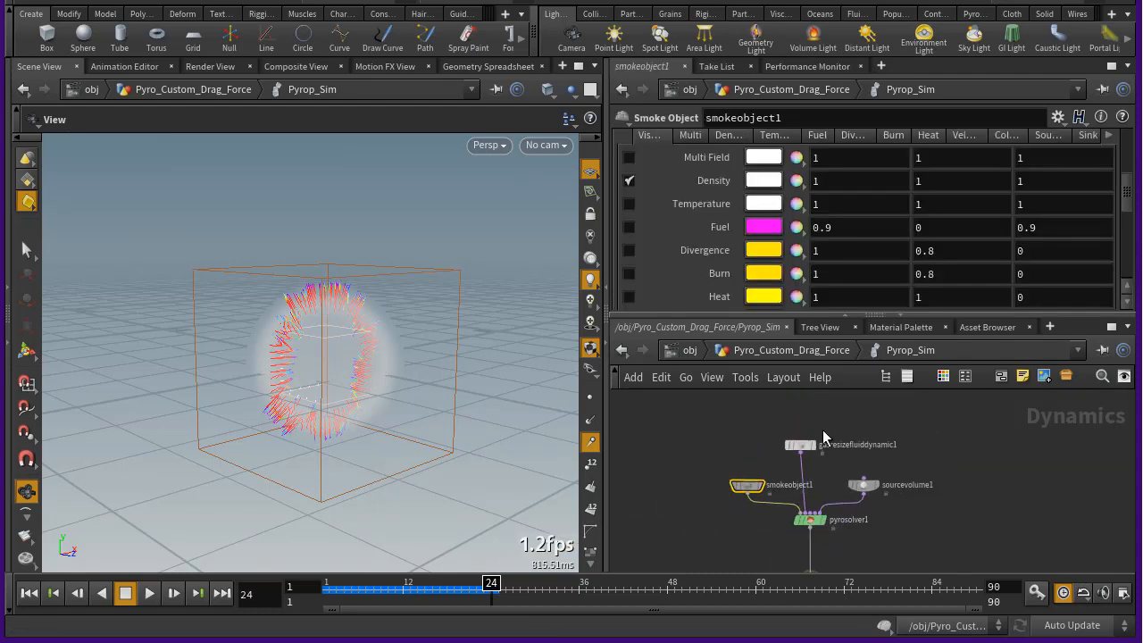
scroll(778, 490, up, 5)
scroll(778, 491, down, 2)
drag(412, 377, 425, 357)
scroll(779, 425, down, 3)
scroll(850, 525, up, 3)
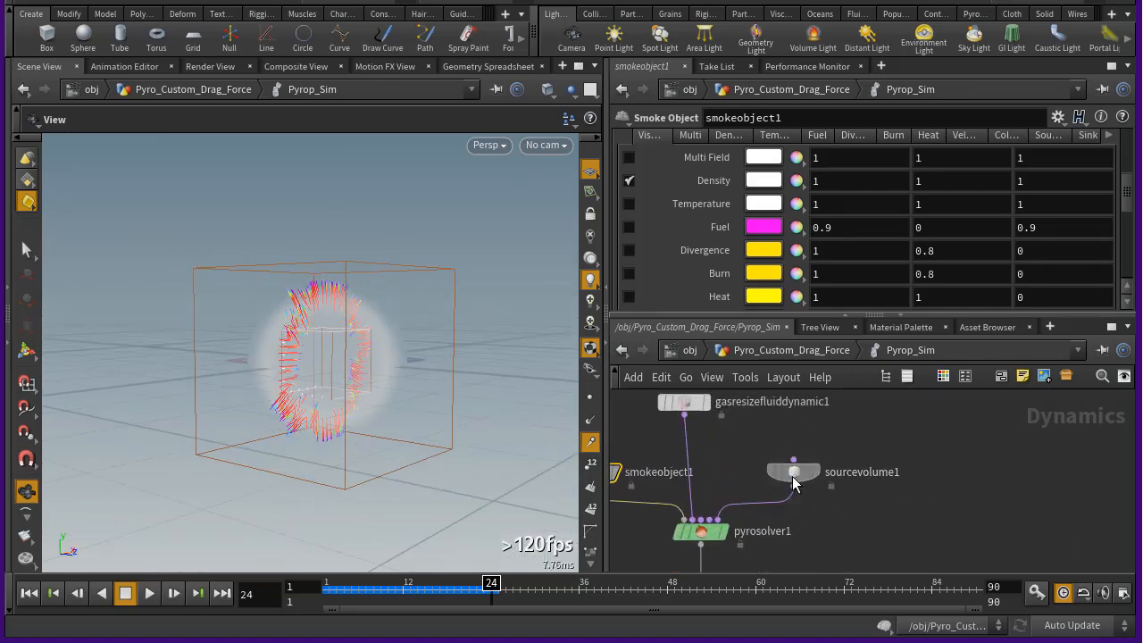
Examine the source volume's volume operation, particle operation, masks, SOP to DOP bindings and instancing settings
click(794, 473)
scroll(686, 256, down, 6)
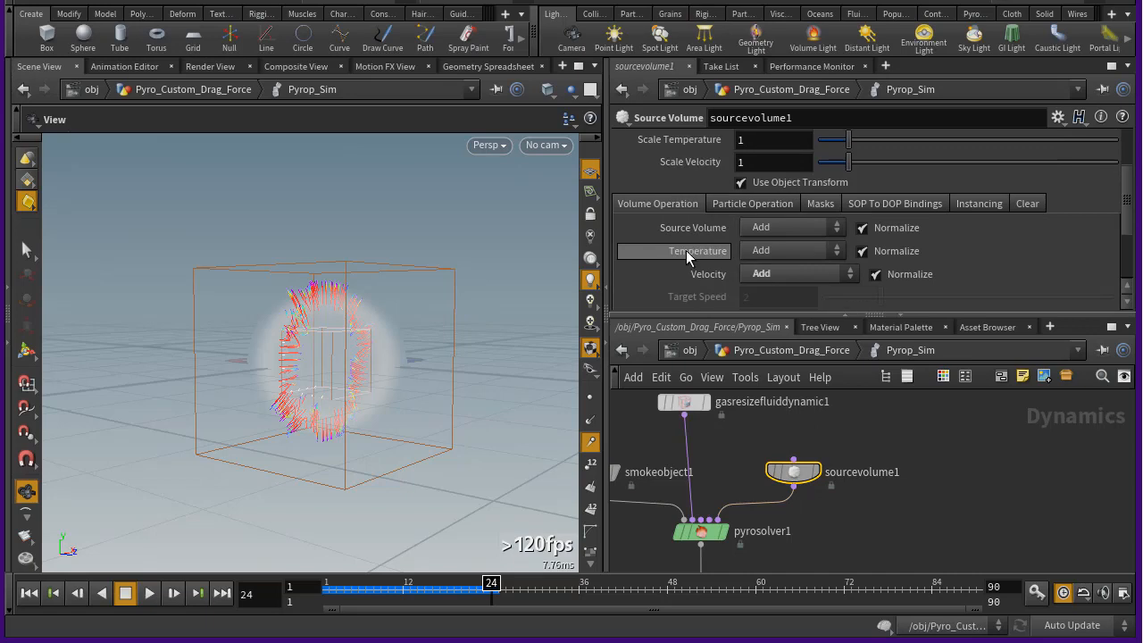
scroll(686, 256, up, 3)
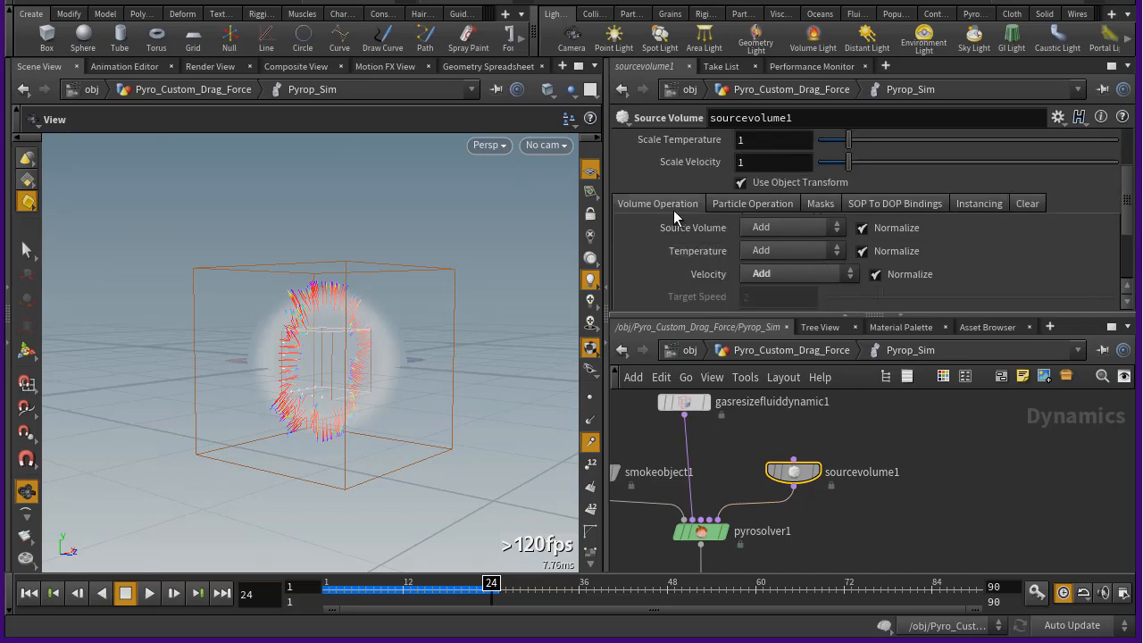
click(764, 205)
click(820, 205)
click(900, 206)
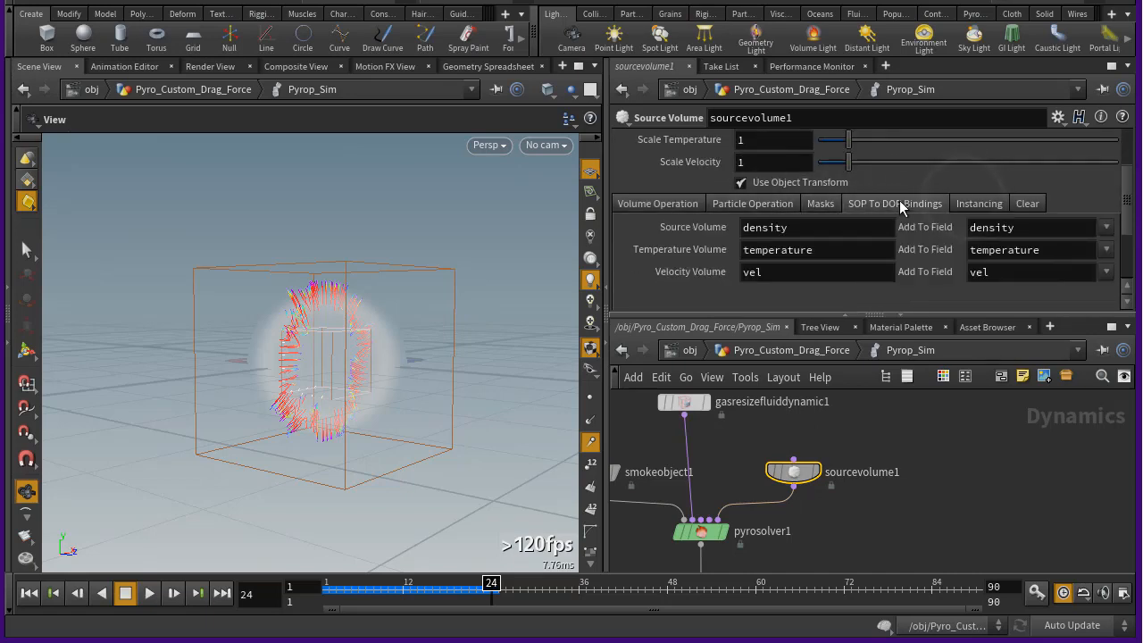
click(964, 204)
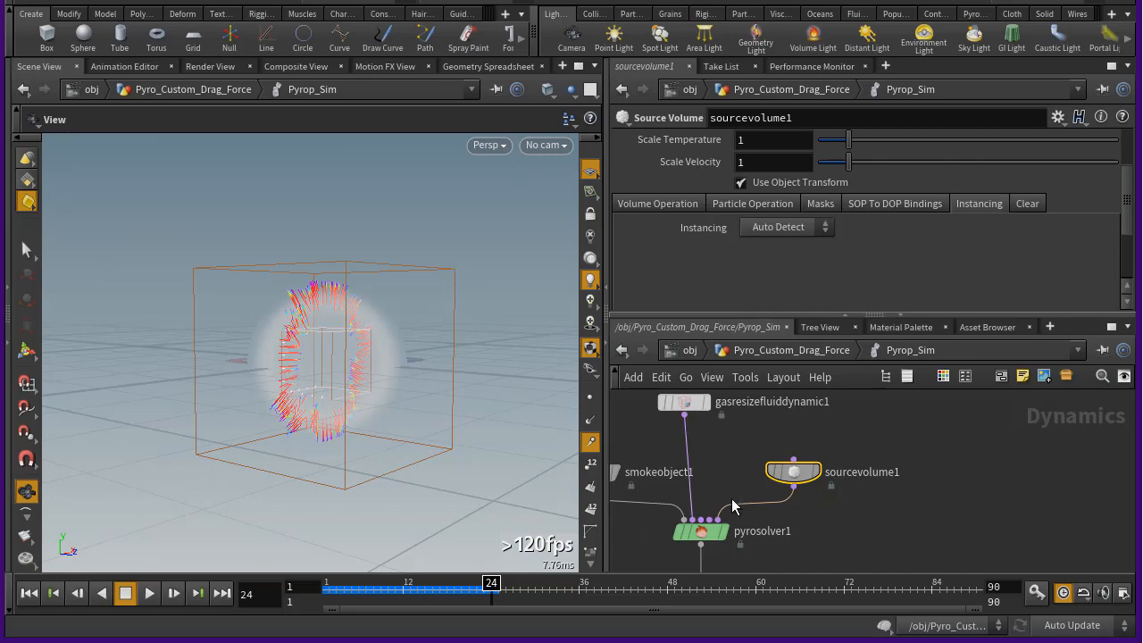
Set the source volume's Scale Velocity to 5 and replay the simulation to frame 11
scroll(808, 505, down, 3)
scroll(785, 205, up, 2)
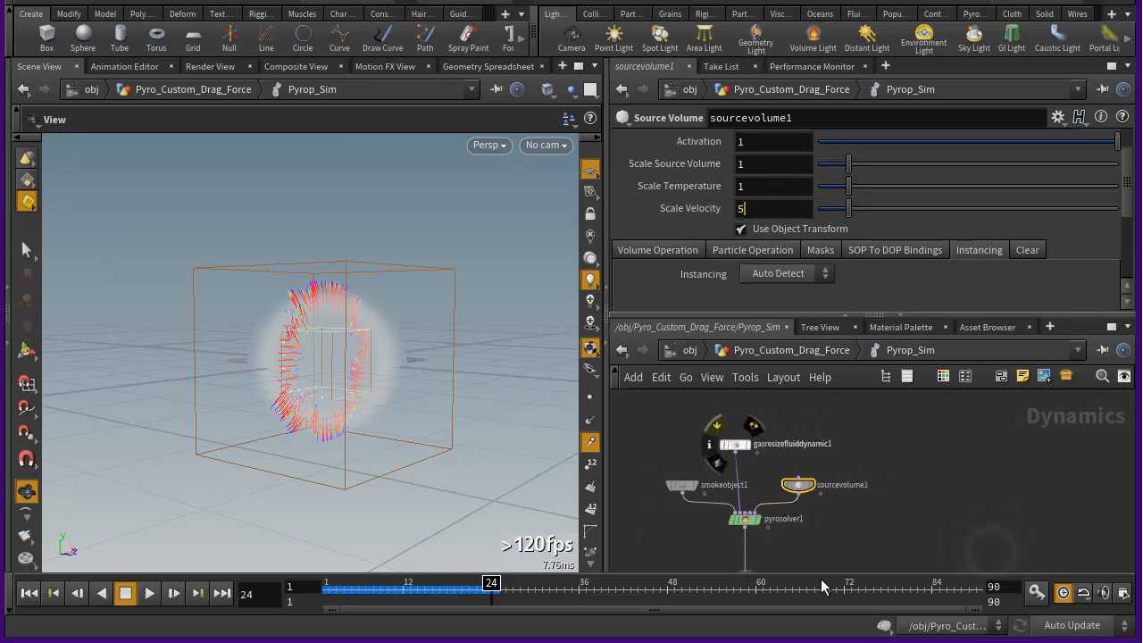
key(Return)
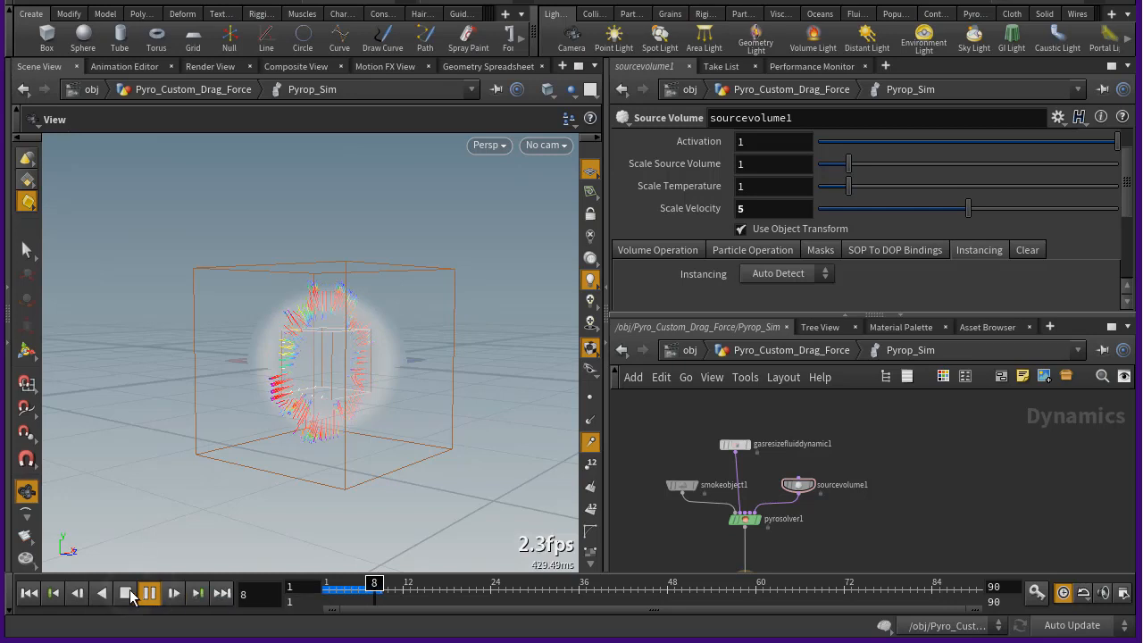
click(149, 595)
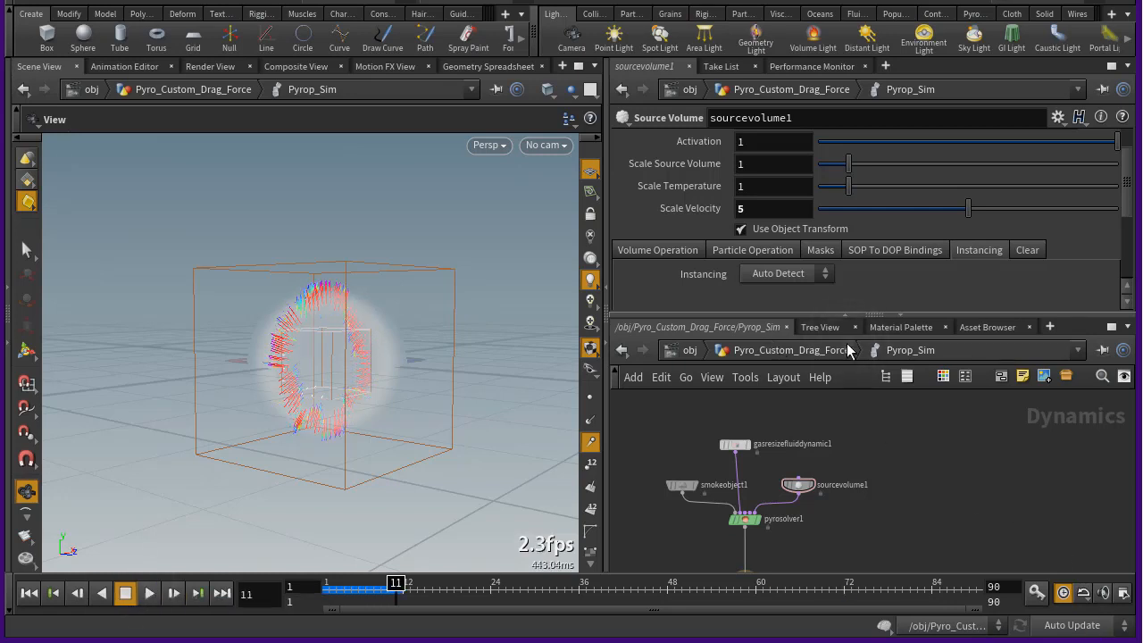
Go up to the geometry network, reopen Pyrop_Sim and replay the simulation from frame 1 to frame 16
click(847, 351)
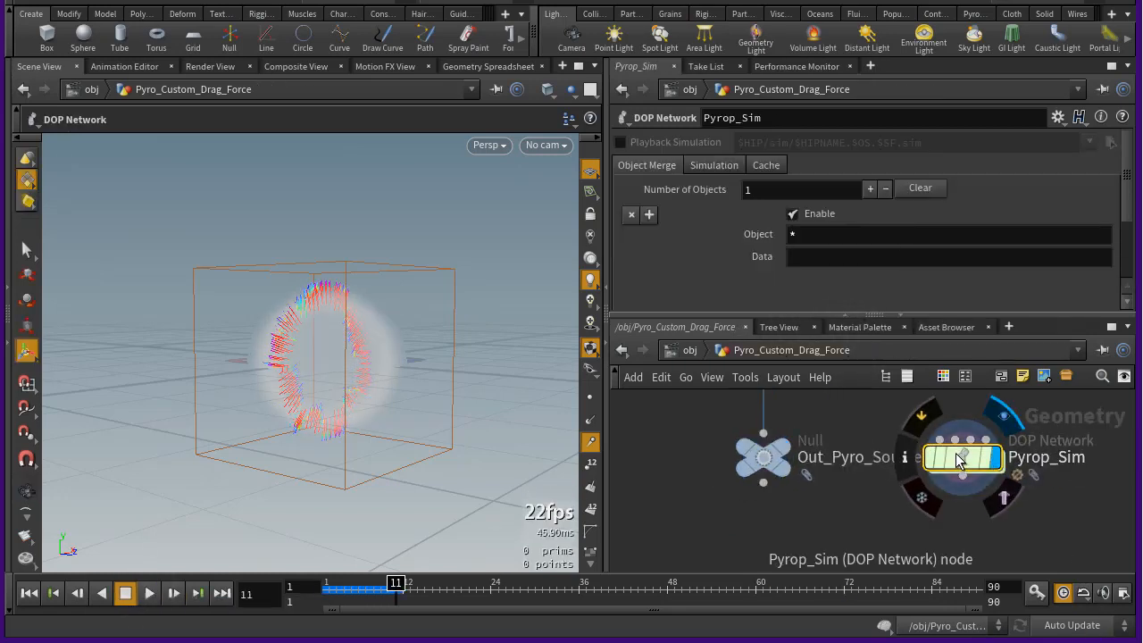
double_click(958, 460)
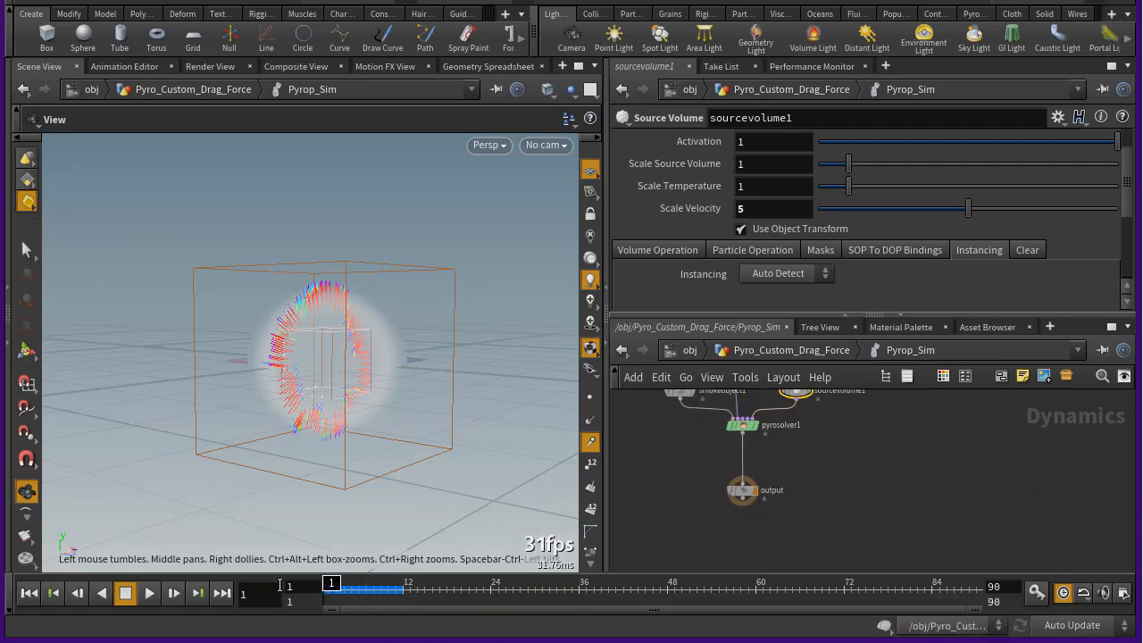
click(150, 596)
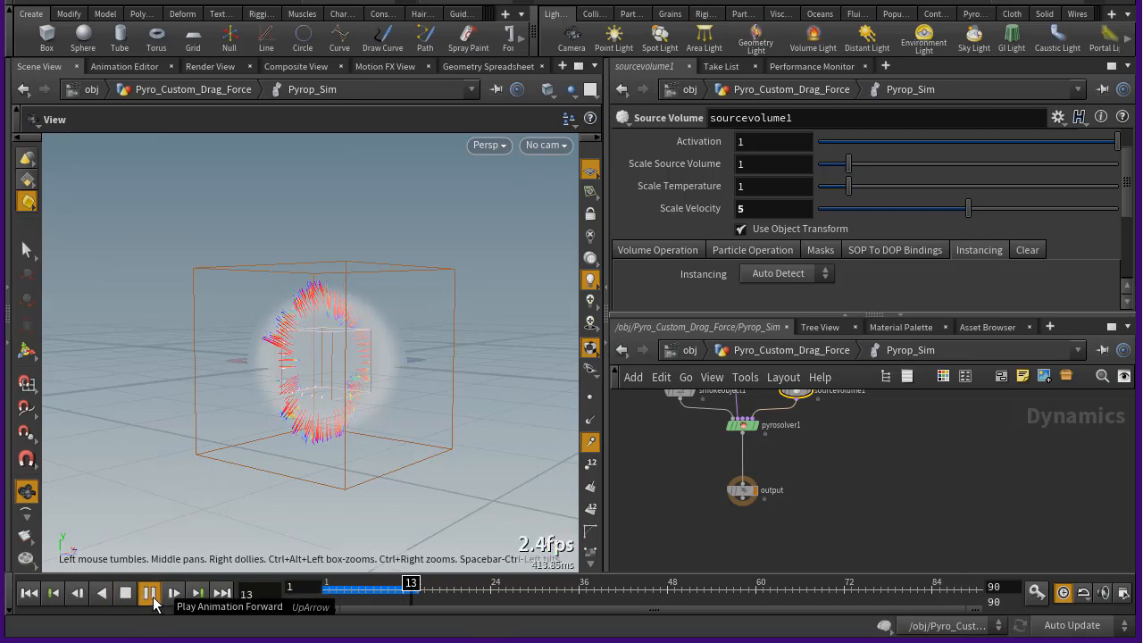
click(124, 595)
scroll(842, 463, down, 3)
scroll(819, 402, up, 4)
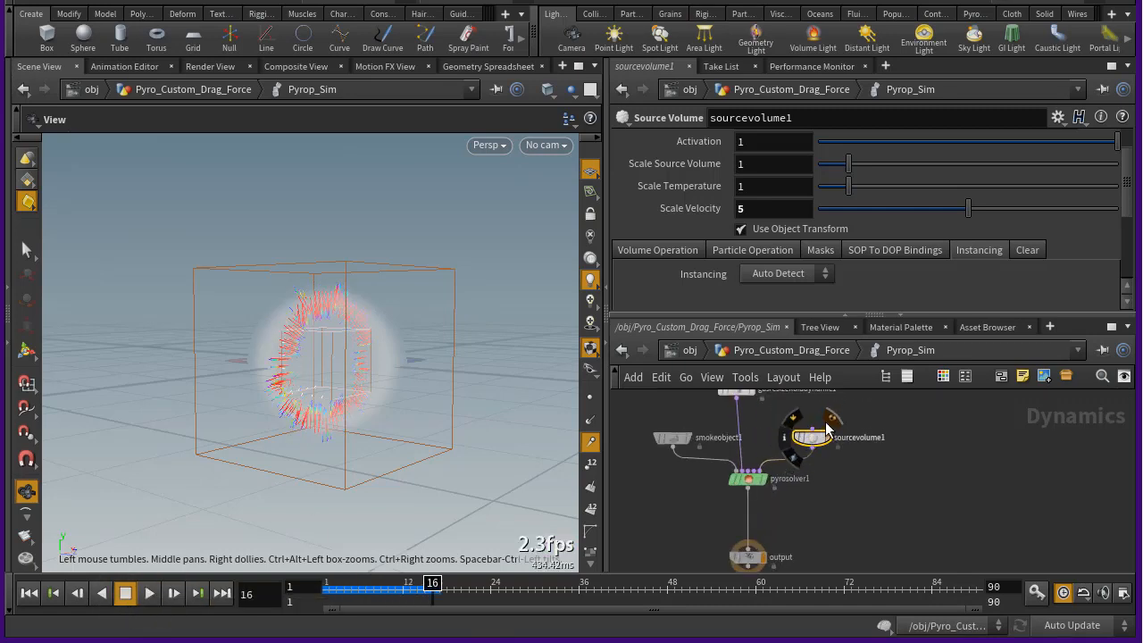
Examine the settings of the pyro solver, the smoke object and the gas resize fluid dynamic node
click(750, 480)
scroll(759, 500, down, 2)
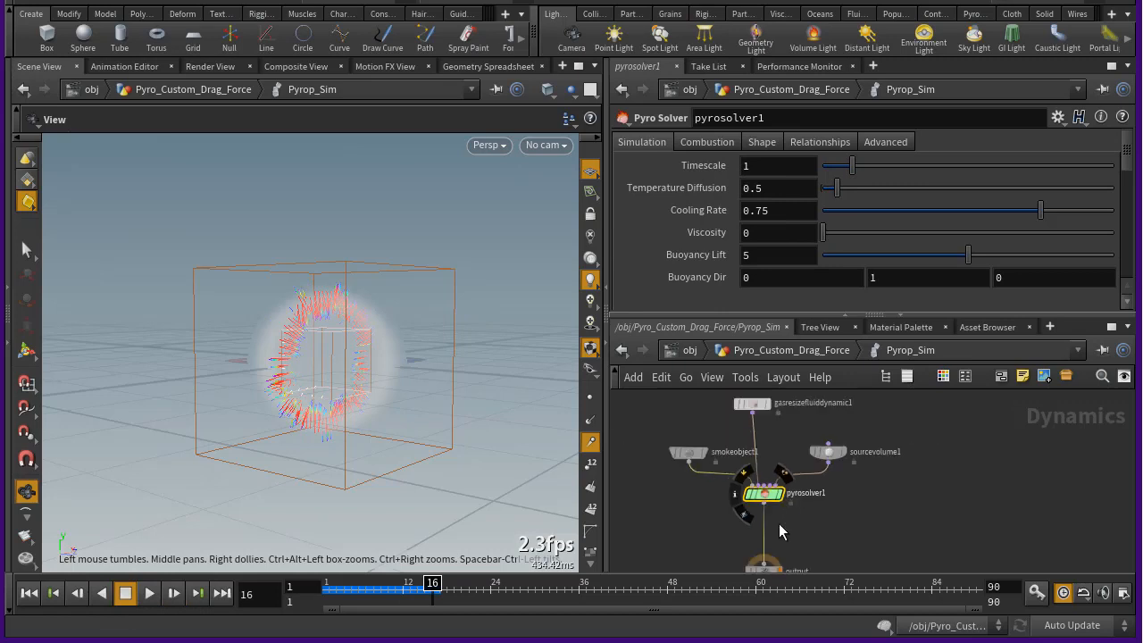
scroll(693, 460, up, 5)
click(692, 460)
scroll(710, 295, up, 5)
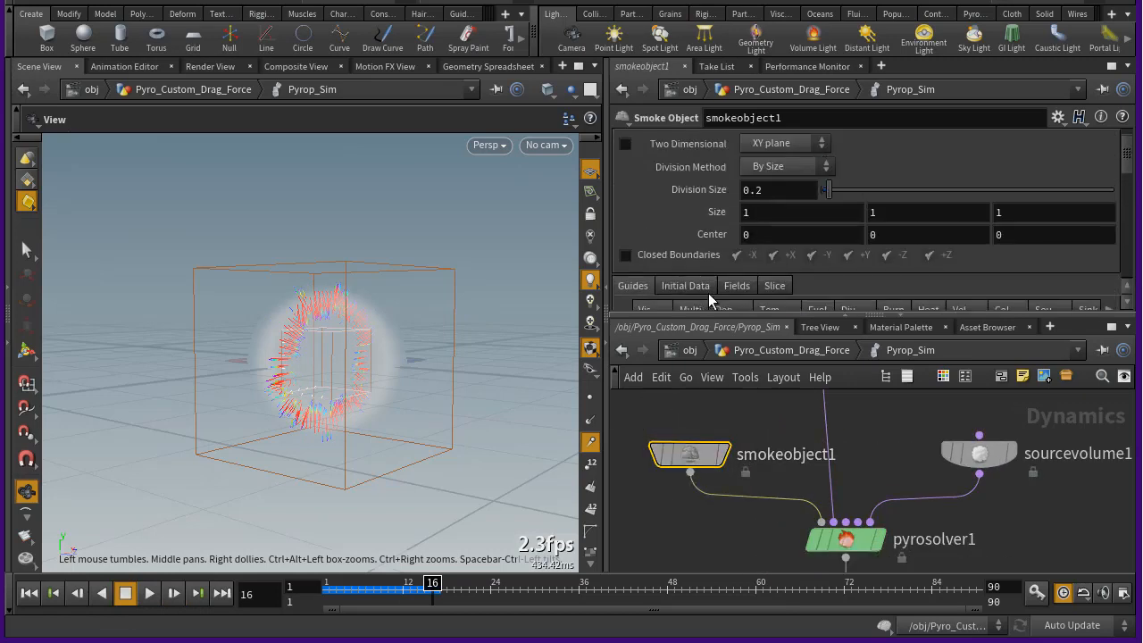
scroll(822, 429, down, 2)
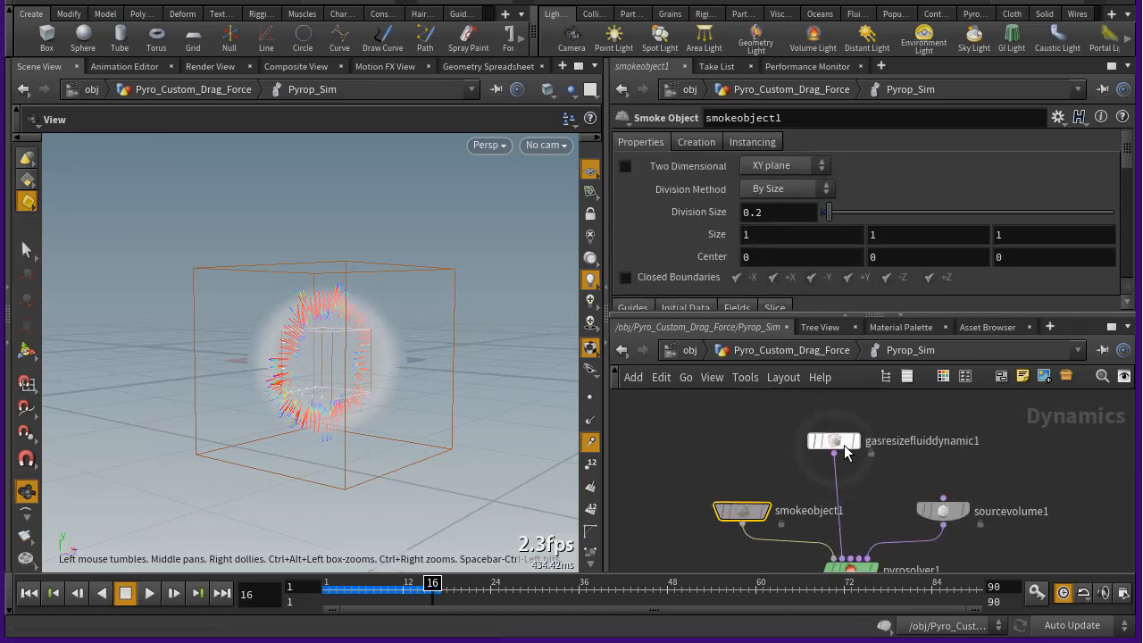
click(831, 440)
Enlarge the smoke object's container with its viewport handles to a size of about 6.38 x 7.18 x 6.98
click(708, 522)
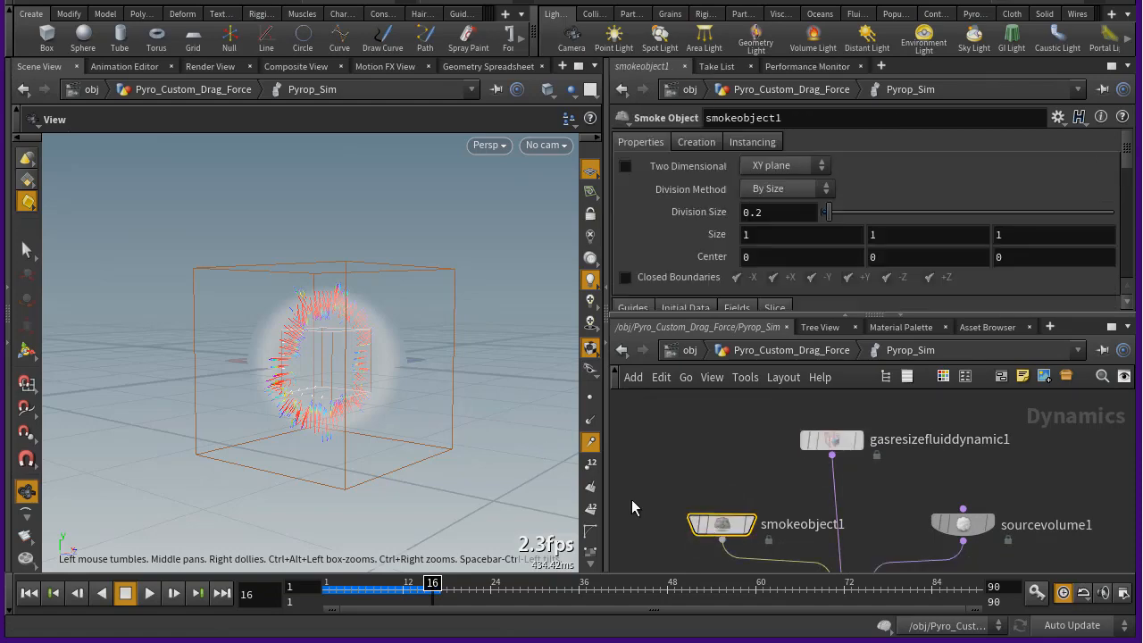
scroll(402, 411, down, 5)
key(Return)
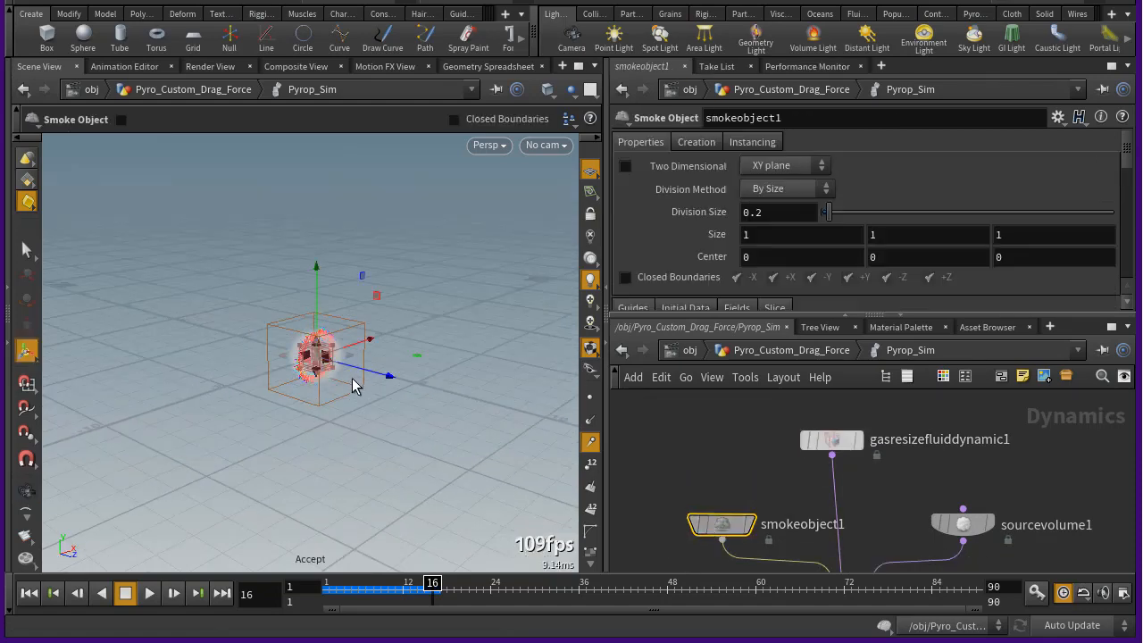
scroll(396, 377, up, 5)
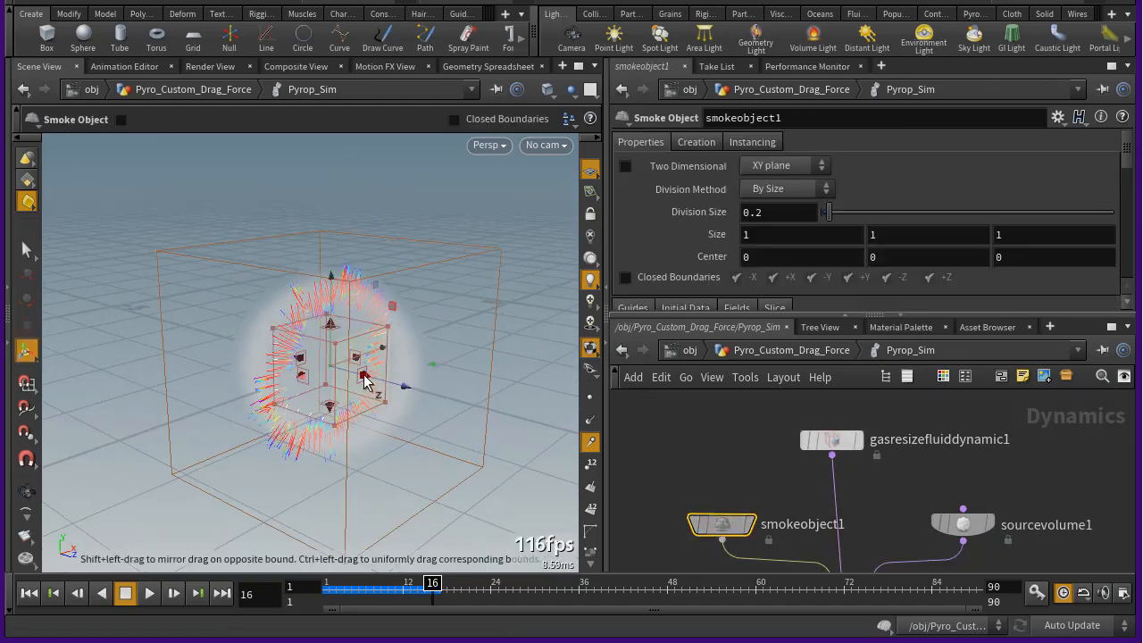
shift+drag(500, 414, 679, 454)
alt+drag(352, 355, 437, 376)
alt+right_drag(438, 375, 238, 409)
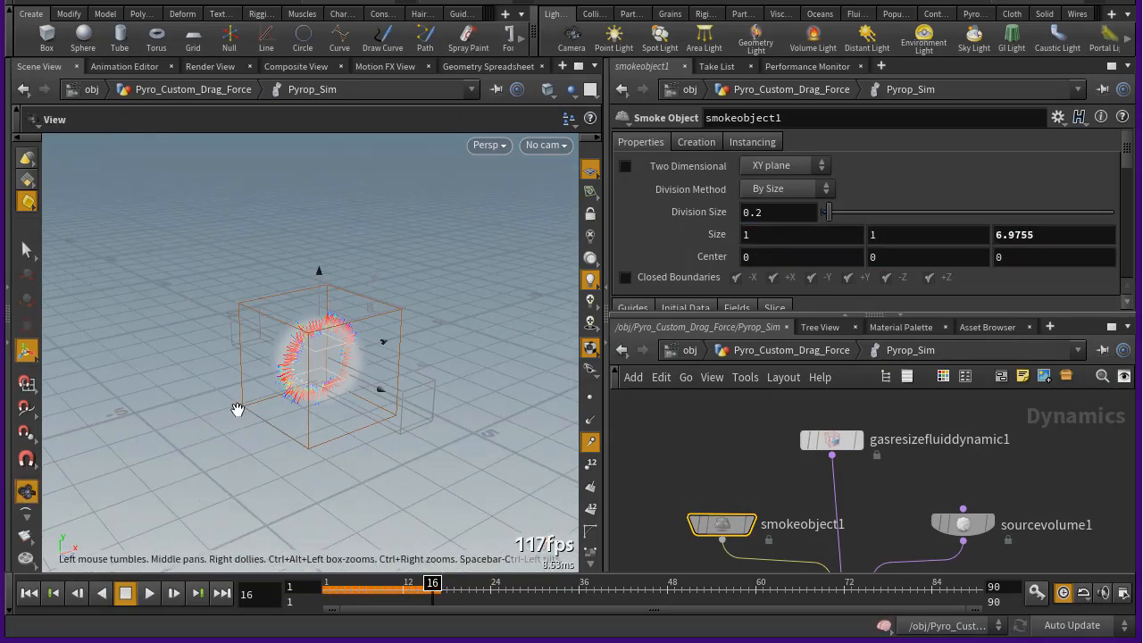
shift+drag(330, 360, 352, 212)
alt+right_drag(423, 482, 331, 488)
Rewind to the first frame and play the simulation with the enlarged container to frame 25
drag(359, 585, 252, 580)
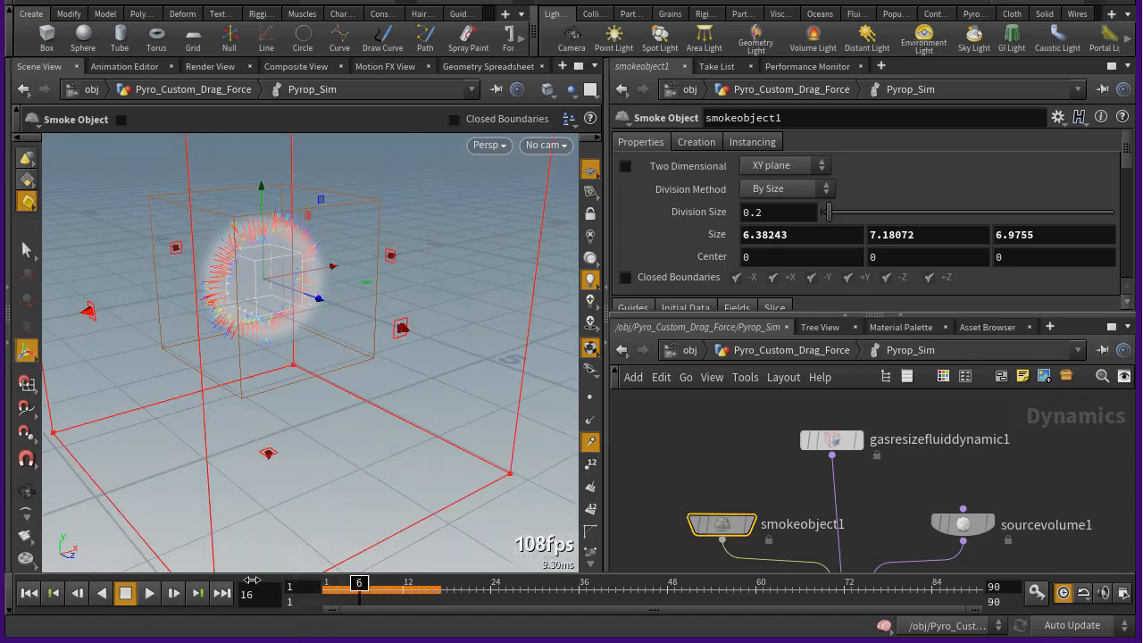
drag(125, 574, 125, 591)
click(149, 594)
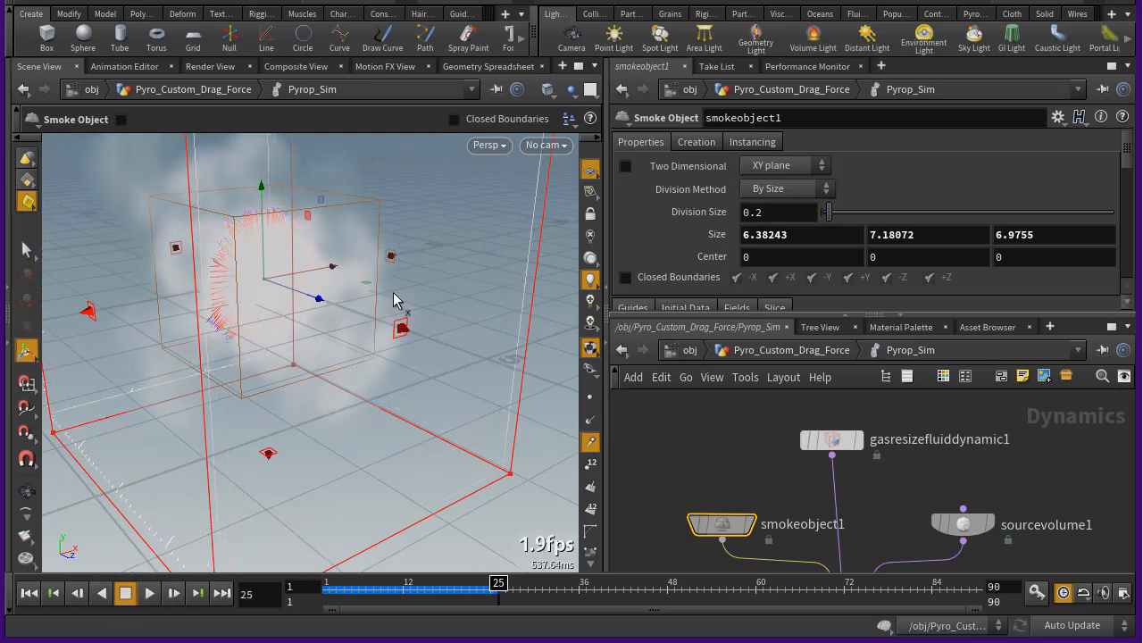
Set the viewport background's color scheme to Dark in the display options
key(d)
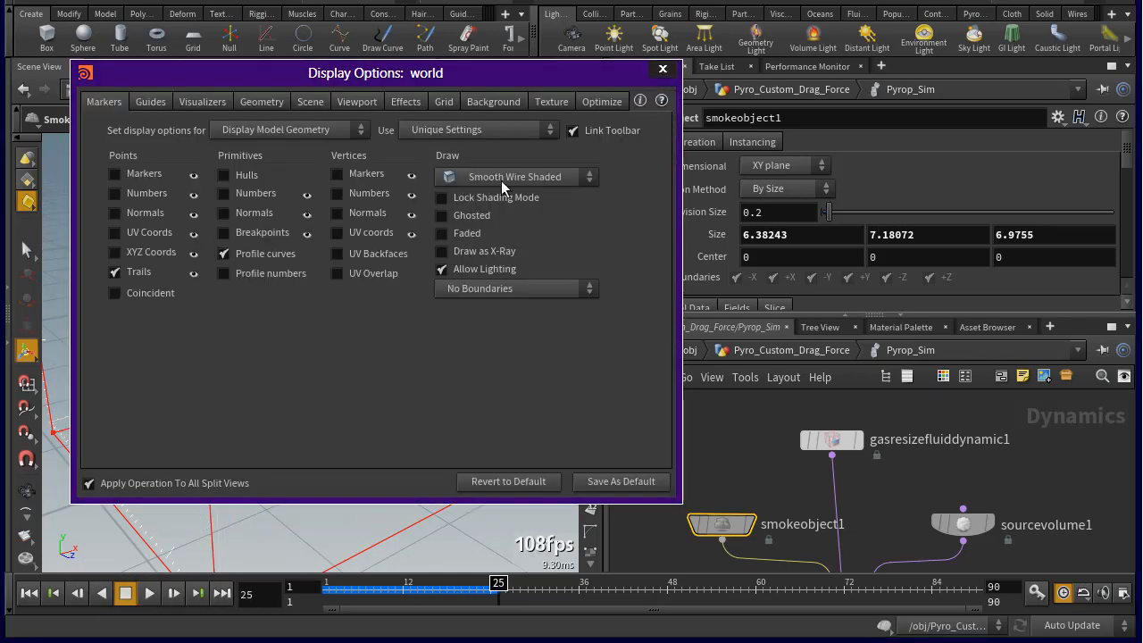
click(496, 101)
click(209, 165)
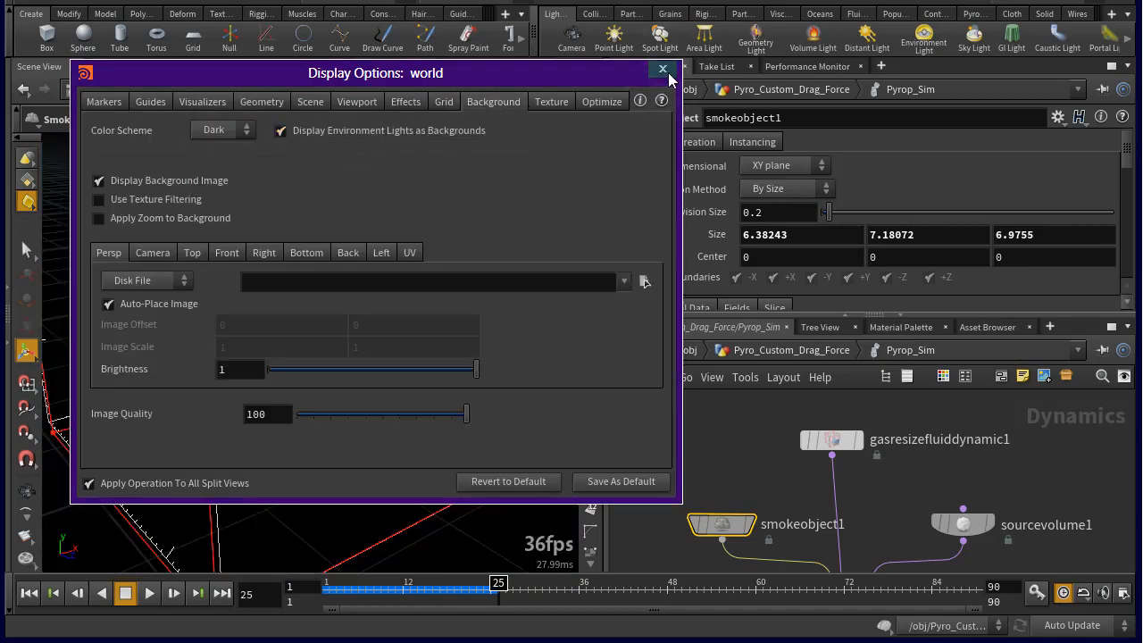
click(663, 69)
Replay the simulation from the start to frame 35, view the smoke up close and scrub to frame 28
alt+drag(278, 329, 366, 327)
drag(416, 586, 191, 608)
click(151, 598)
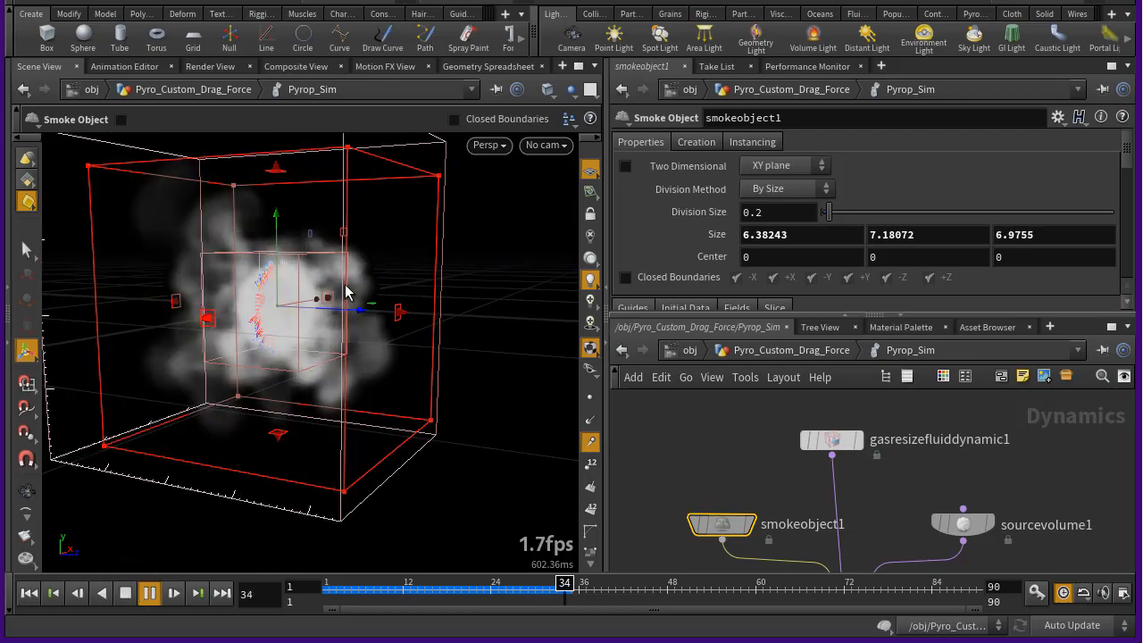
key(Escape)
drag(541, 291, 333, 309)
right_drag(333, 309, 558, 442)
drag(558, 442, 428, 296)
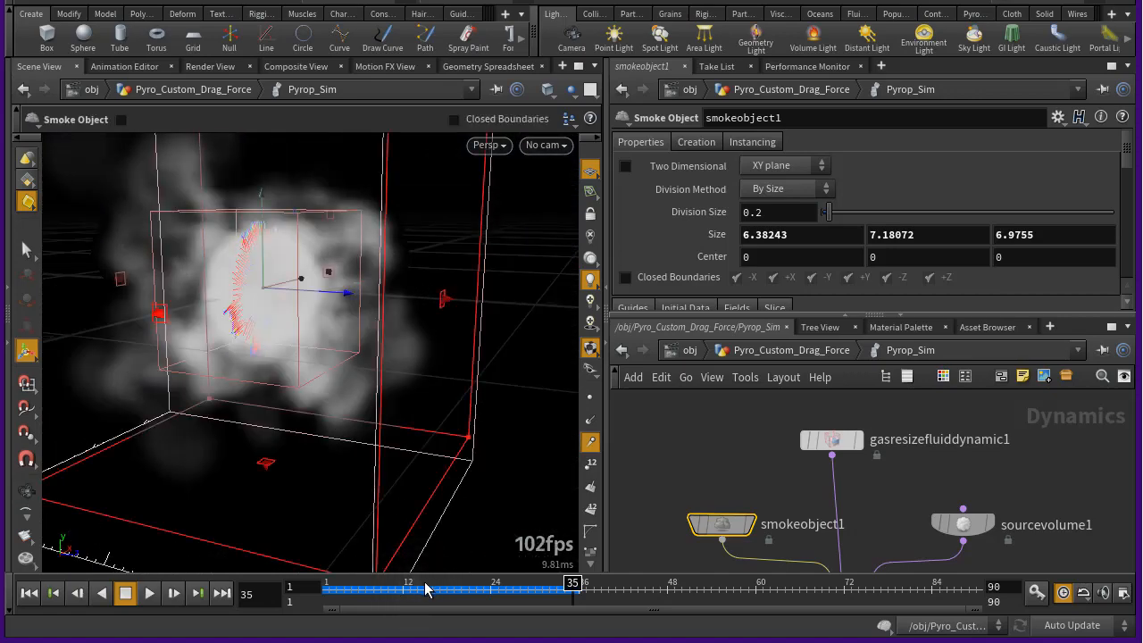
drag(323, 590, 521, 583)
Review the source node chain in the Pyro_Custom_Drag_Force geometry network and go back into Pyrop_Sim
click(820, 347)
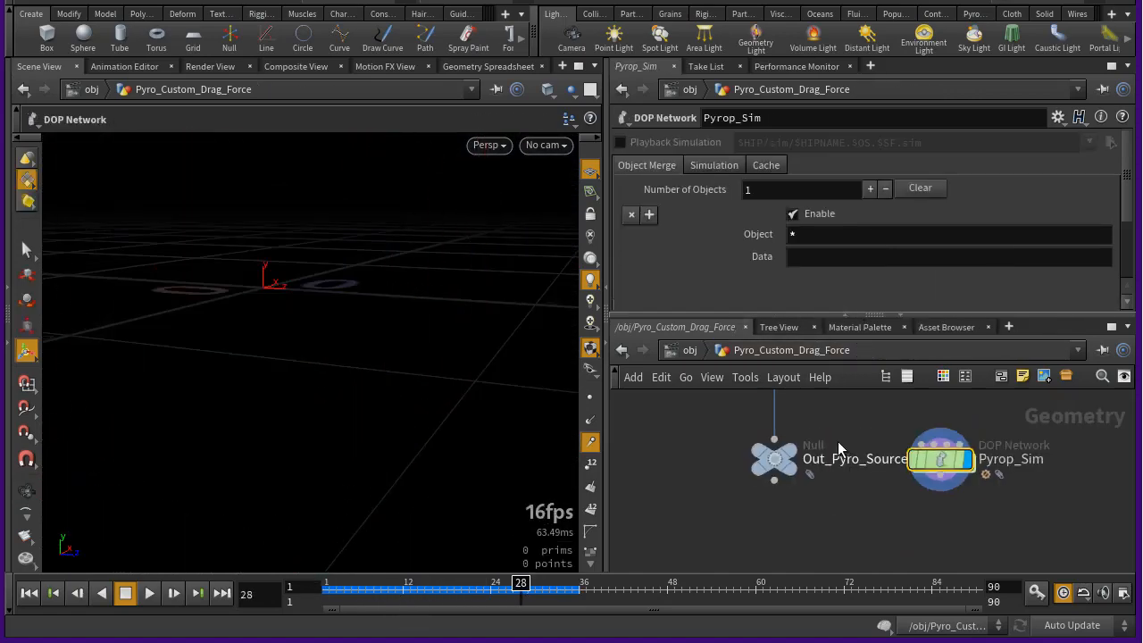
scroll(868, 553, down, 3)
scroll(881, 458, up, 2)
middle_drag(893, 418, 786, 384)
scroll(753, 553, down, 3)
scroll(813, 436, up, 1)
scroll(820, 396, up, 3)
click(745, 428)
scroll(771, 491, down, 3)
scroll(827, 522, up, 2)
middle_drag(827, 522, 812, 414)
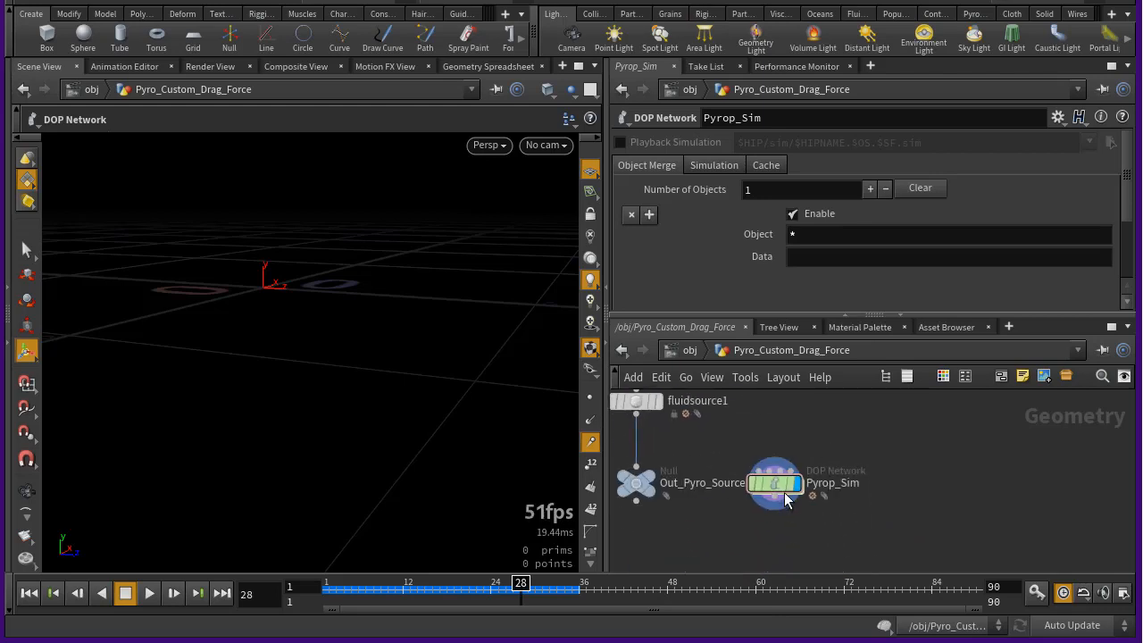
middle_drag(786, 500, 751, 517)
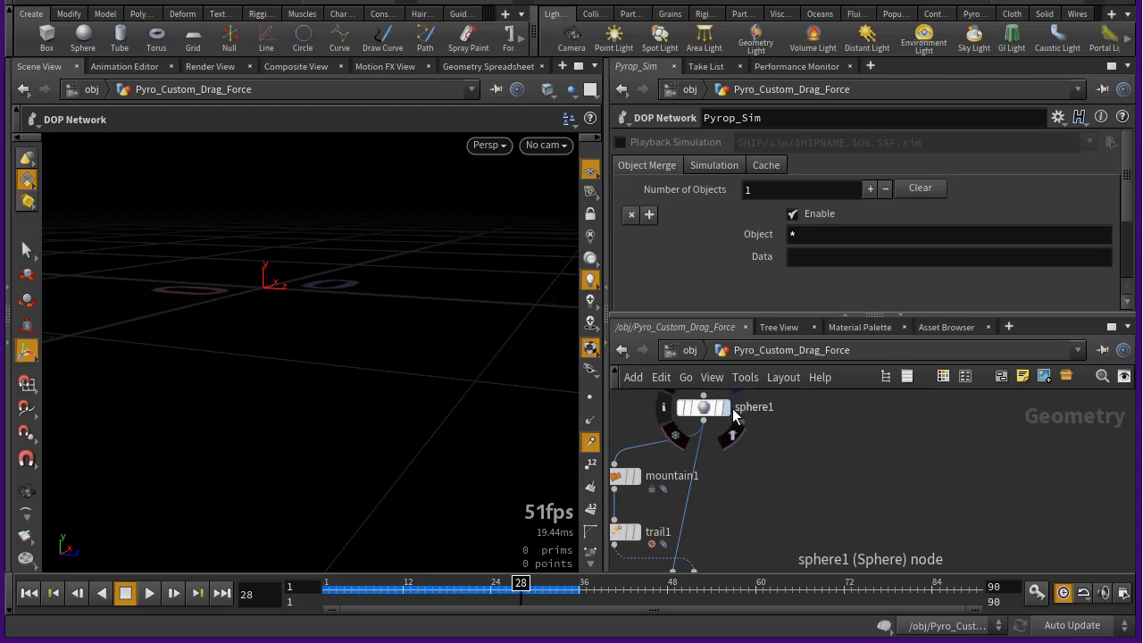
scroll(794, 454, down, 3)
middle_drag(789, 476, 755, 480)
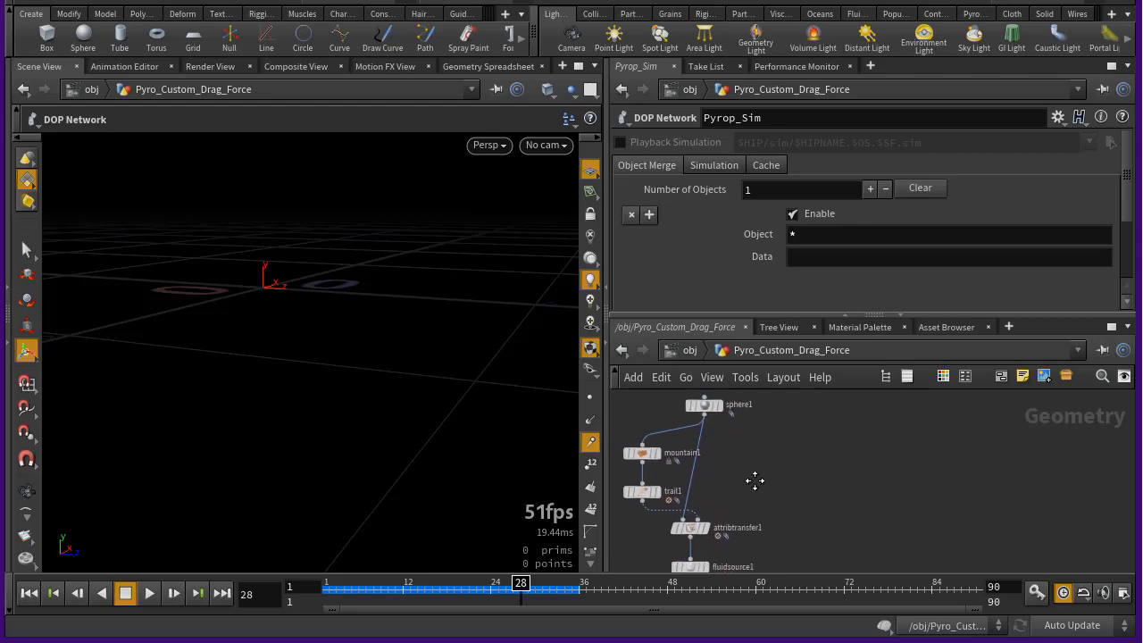
scroll(749, 461, down, 3)
middle_drag(814, 537, 803, 453)
scroll(802, 454, up, 3)
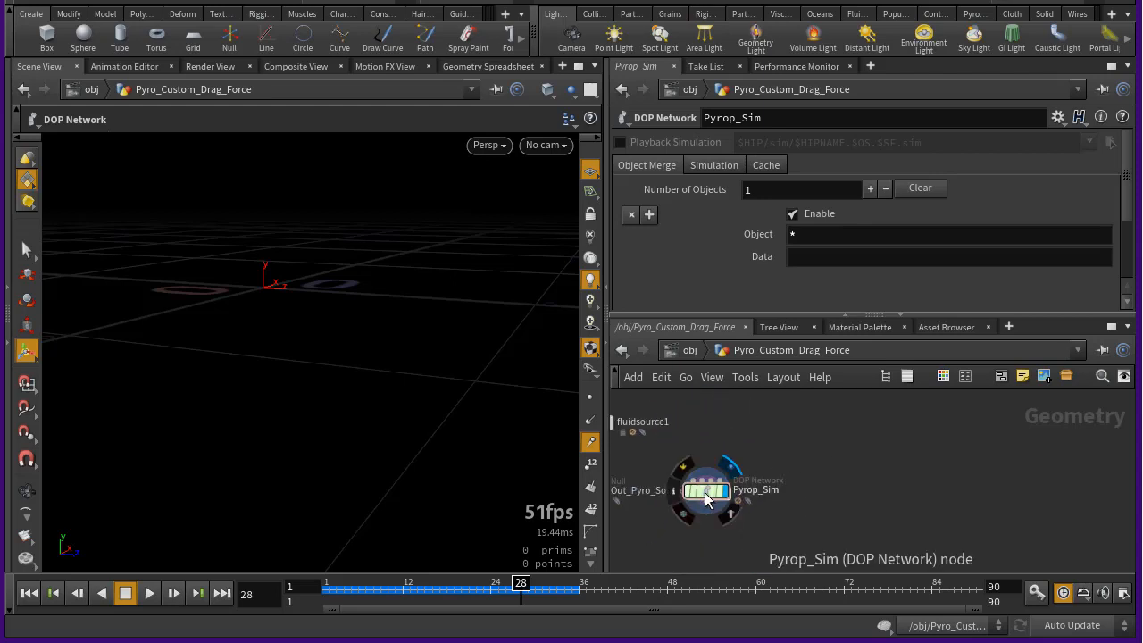
double_click(706, 494)
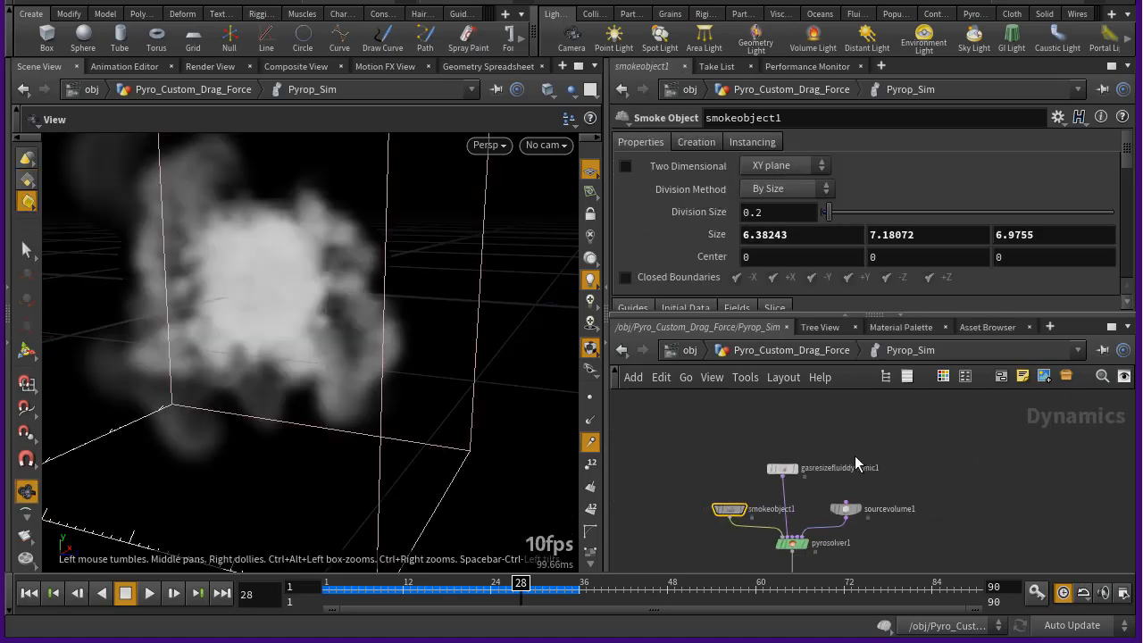
Move the sourcevolume1 node farther away from the pyro solver to make room in the network
scroll(837, 441, down, 1)
middle_drag(862, 500, 842, 461)
scroll(842, 462, up, 2)
drag(824, 450, 895, 450)
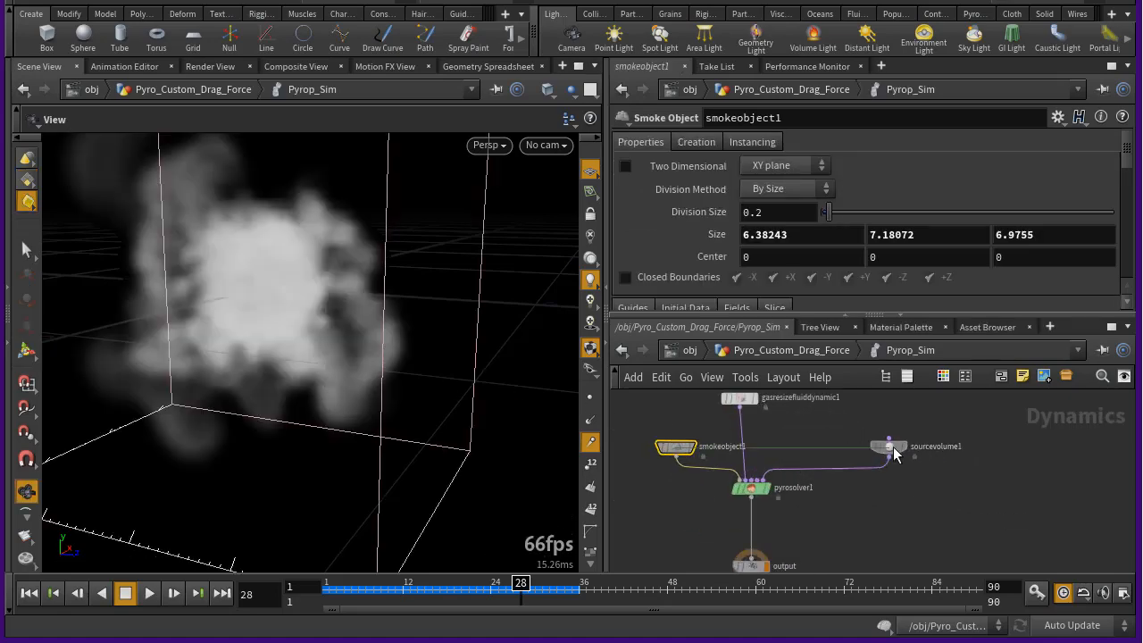
middle_drag(799, 423, 818, 458)
key(Tab)
text(gasv)
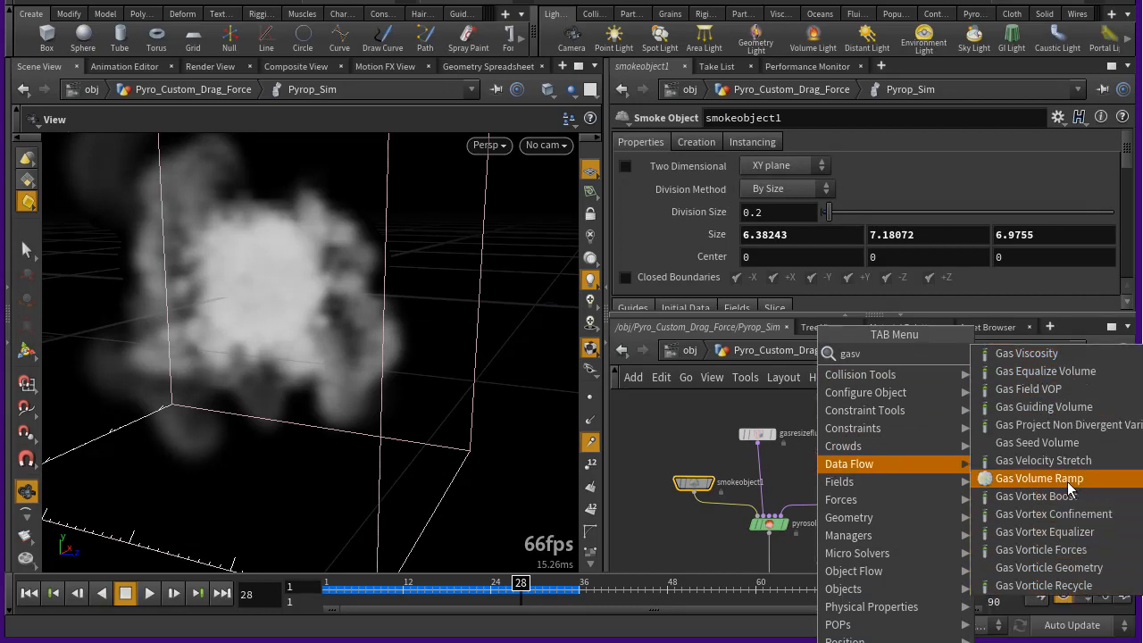
click(1071, 387)
key(Escape)
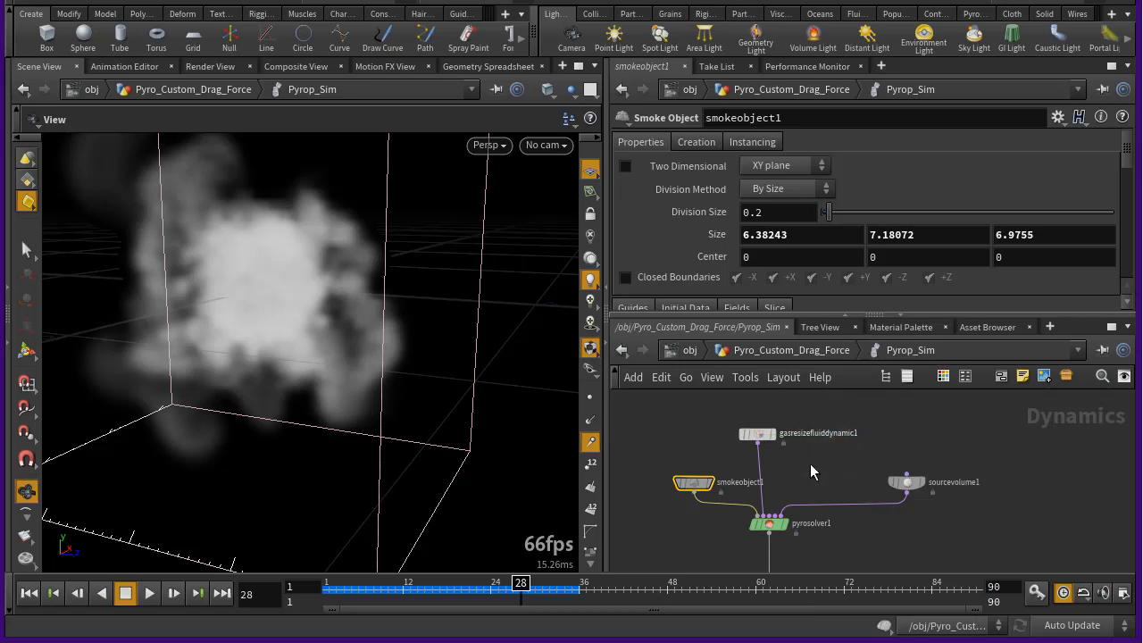
click(845, 434)
scroll(829, 447, up, 3)
drag(856, 445, 742, 485)
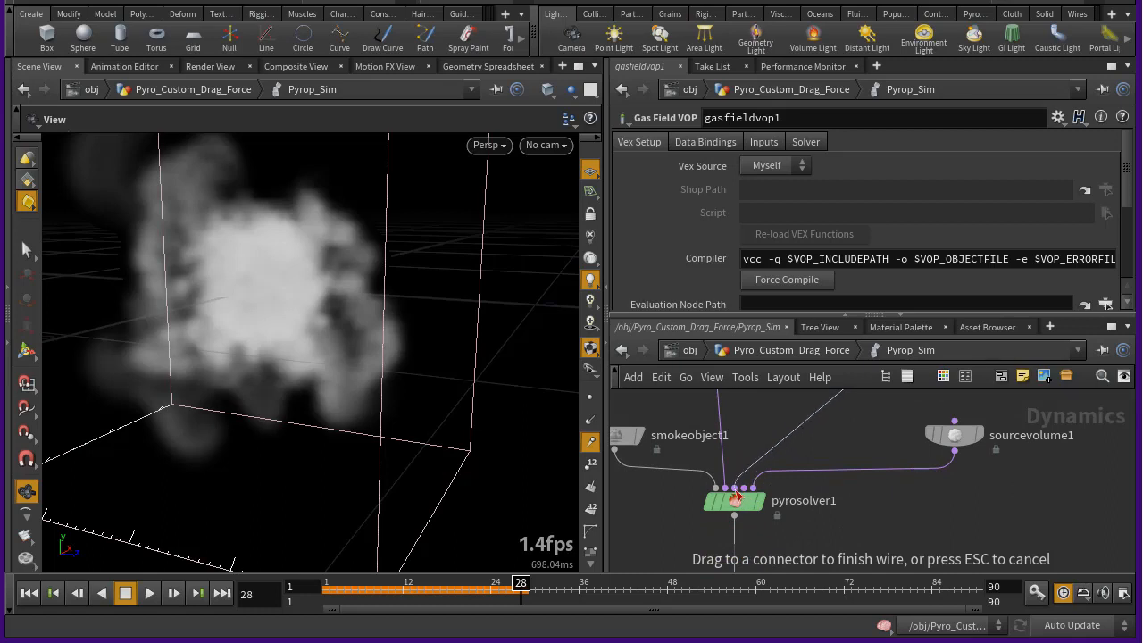
drag(783, 530, 760, 506)
scroll(786, 565, down, 2)
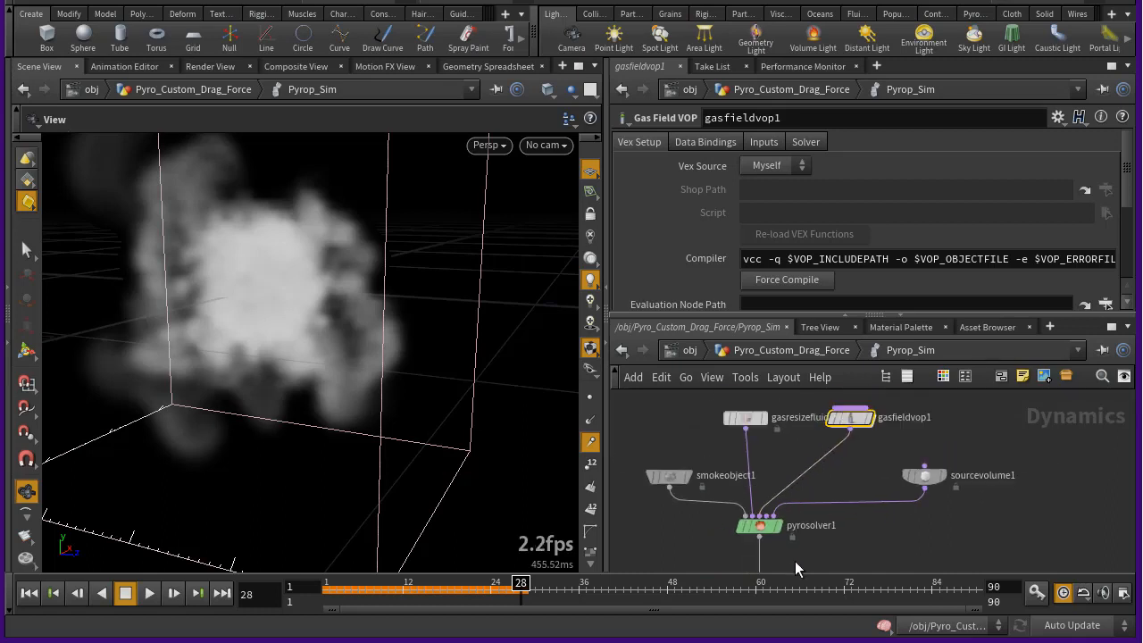
middle_drag(863, 398, 816, 479)
scroll(817, 480, up, 2)
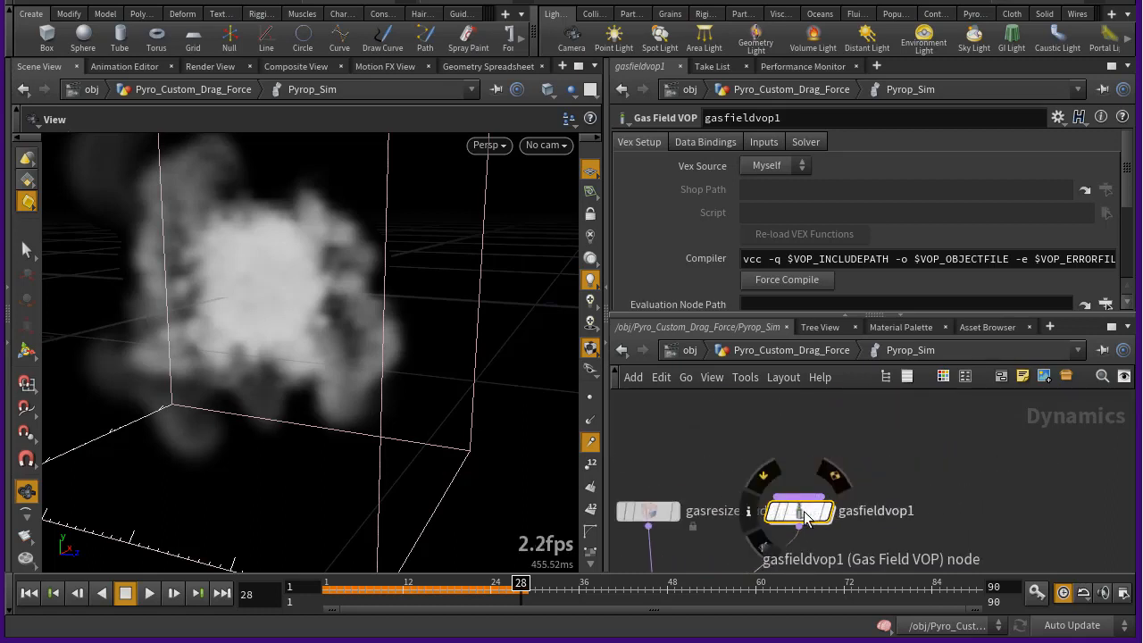
key(Delete)
Add a Gas Field Wrangle beside the gas resize node and wire it into the pyro solver's third input
key(Tab)
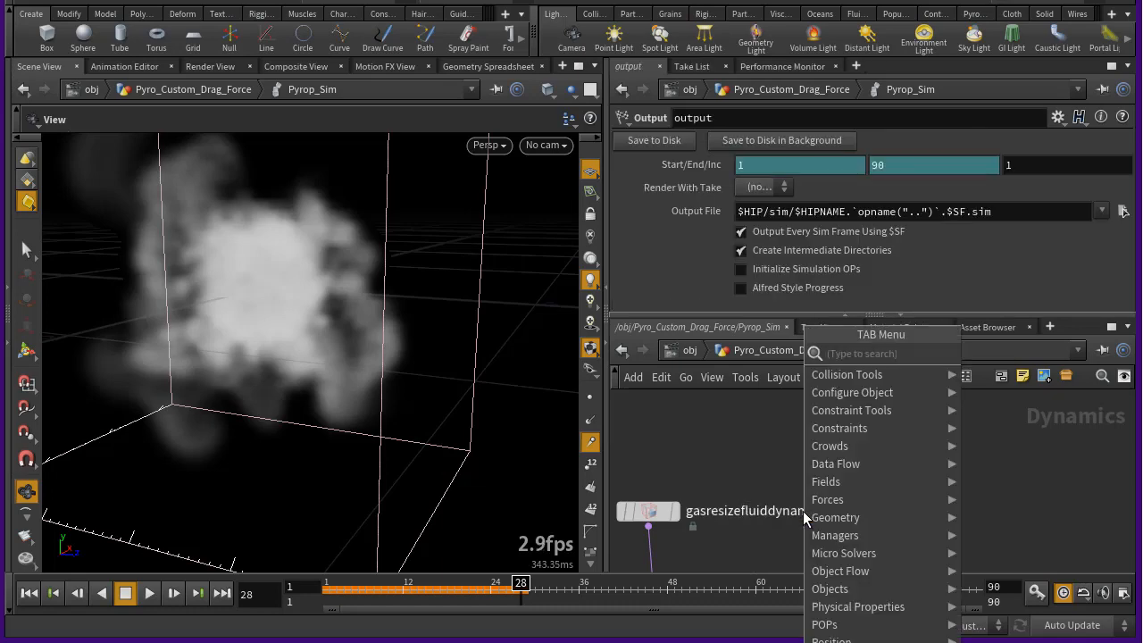
text(gasw)
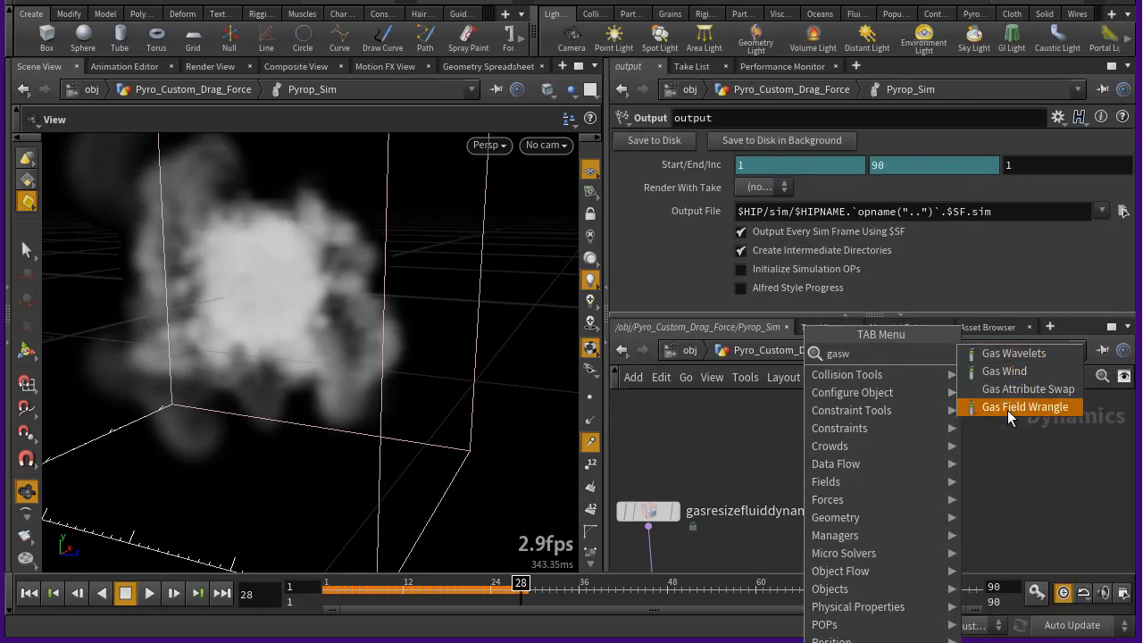
click(1008, 410)
click(778, 496)
middle_drag(804, 563, 822, 473)
drag(796, 419, 695, 529)
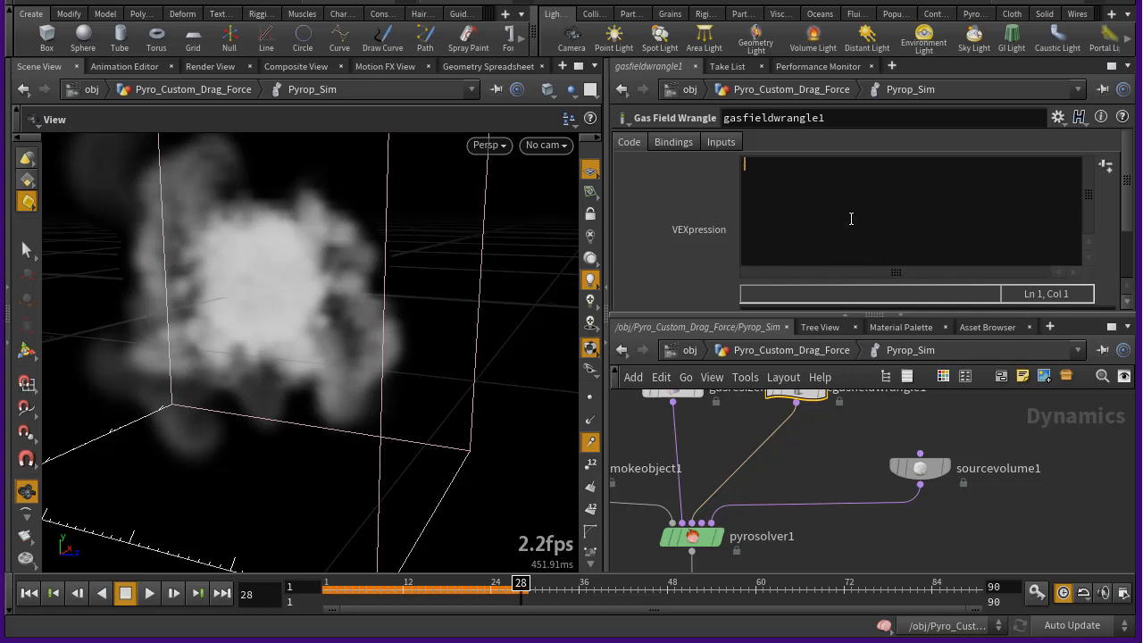
Write "vector pos = {0,0,0};" as the first line of the gas field wrangle's VEXpression
key(BackSpace)
key(BackSpace)
key(BackSpace)
key(BackSpace)
text(vector pos)
text(poi)
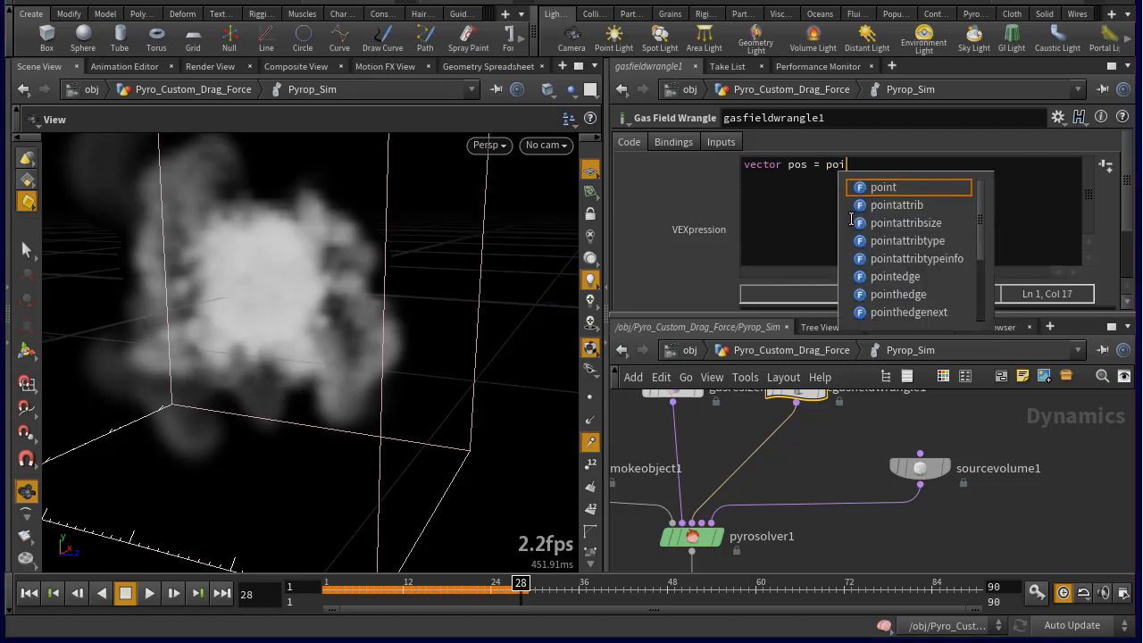
scroll(851, 219, down, 2)
key(BackSpace)
key(BackSpace)
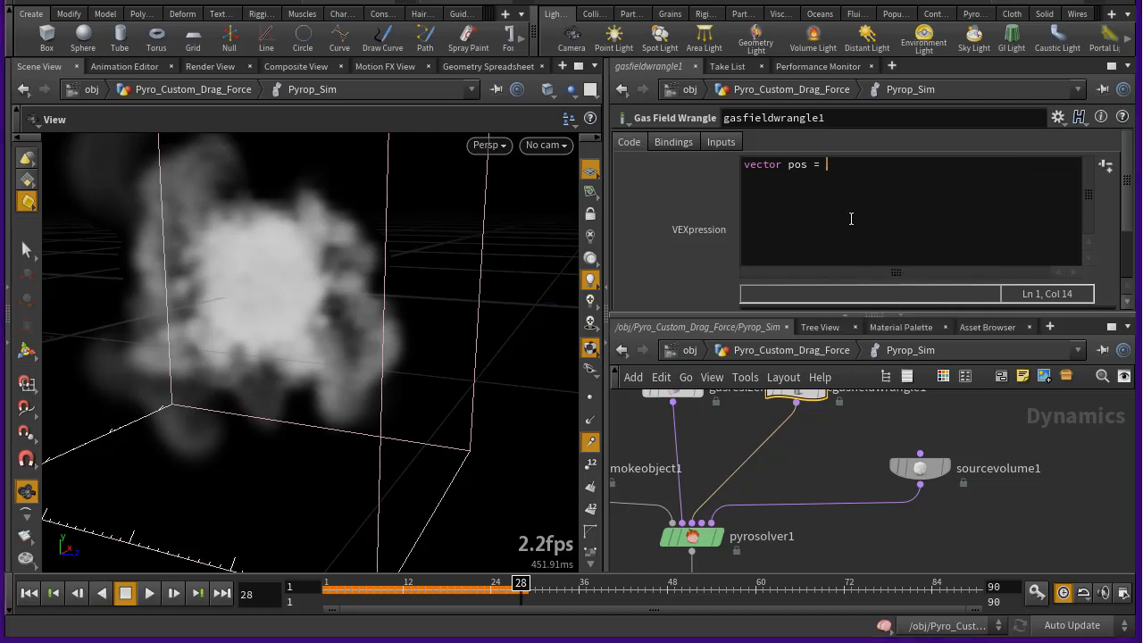
text({})
key(Left)
text(0,0,0};)
key(Return)
Add the second VEX line "float dis = distance(pos,@P);" below the pos declaration in the gas field wrangle
text(@)
key(BackSpace)
text(float d)
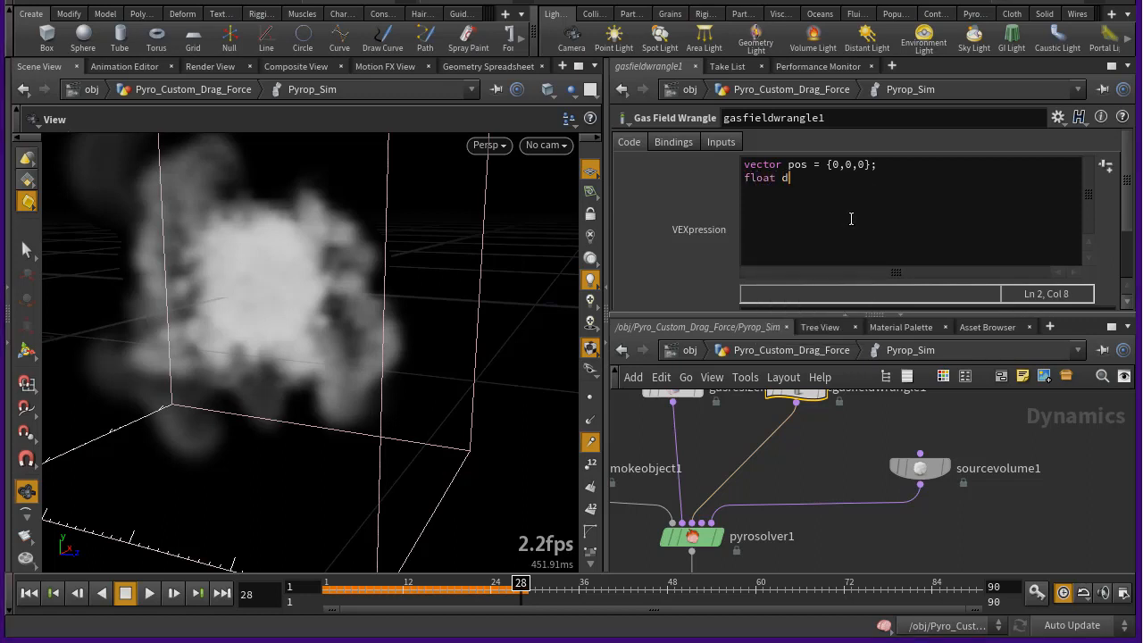
text(is)
text(= dis)
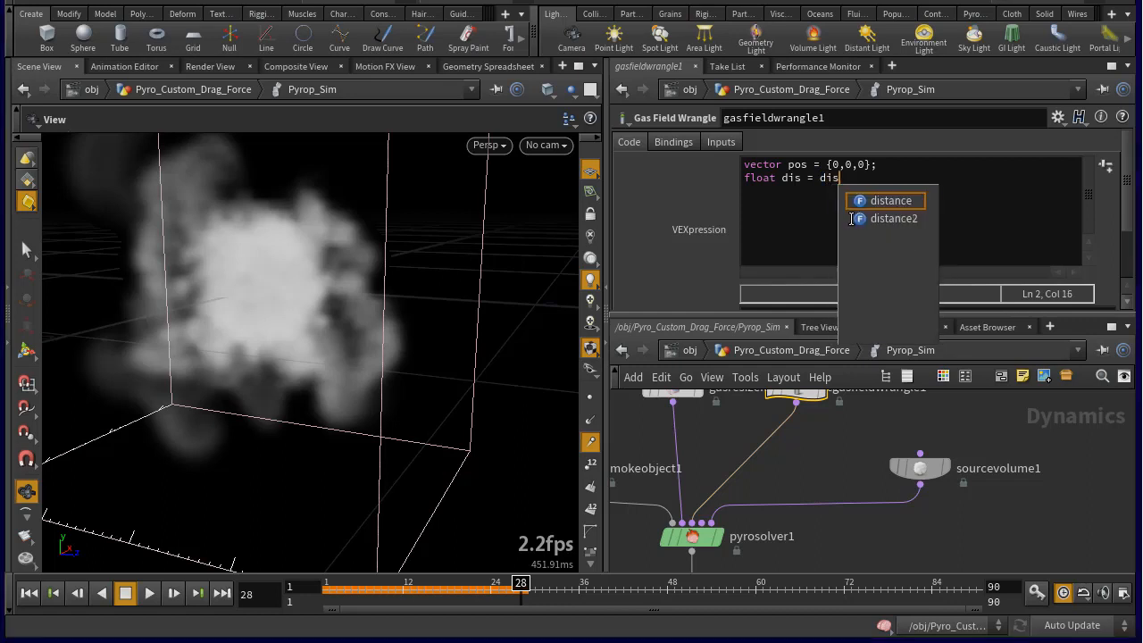
text(tance()
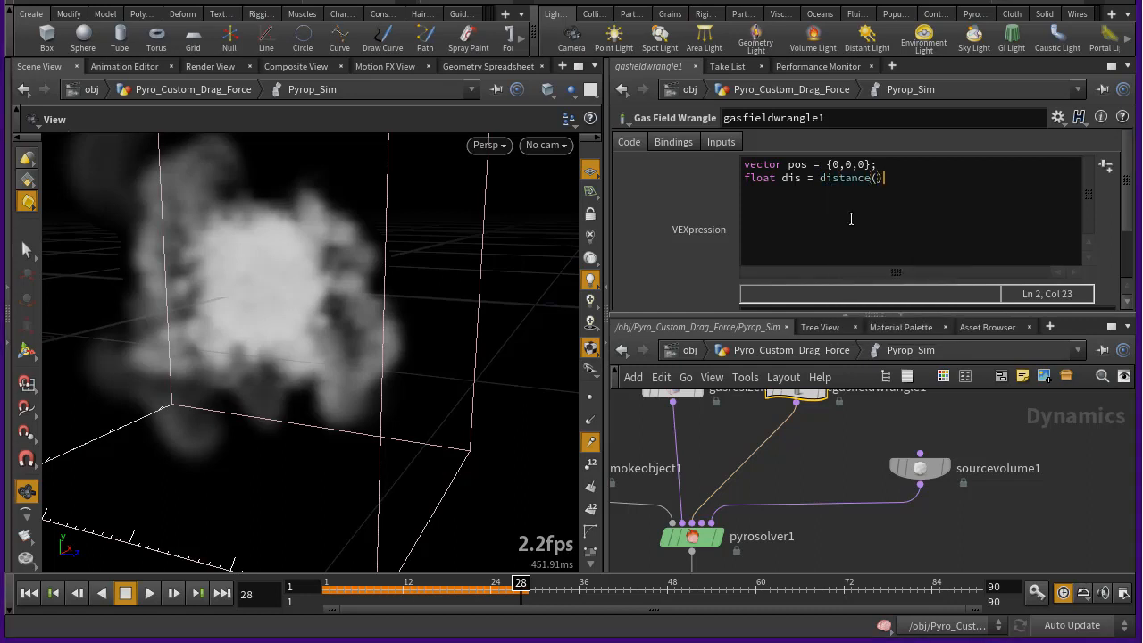
text(pos,)
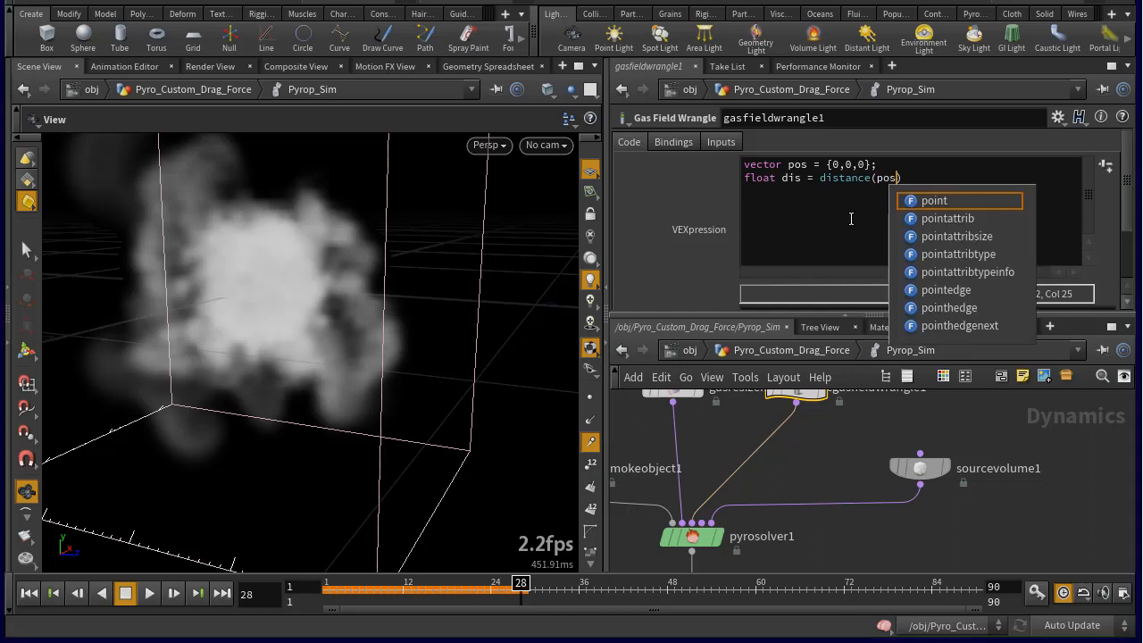
text(@P);)
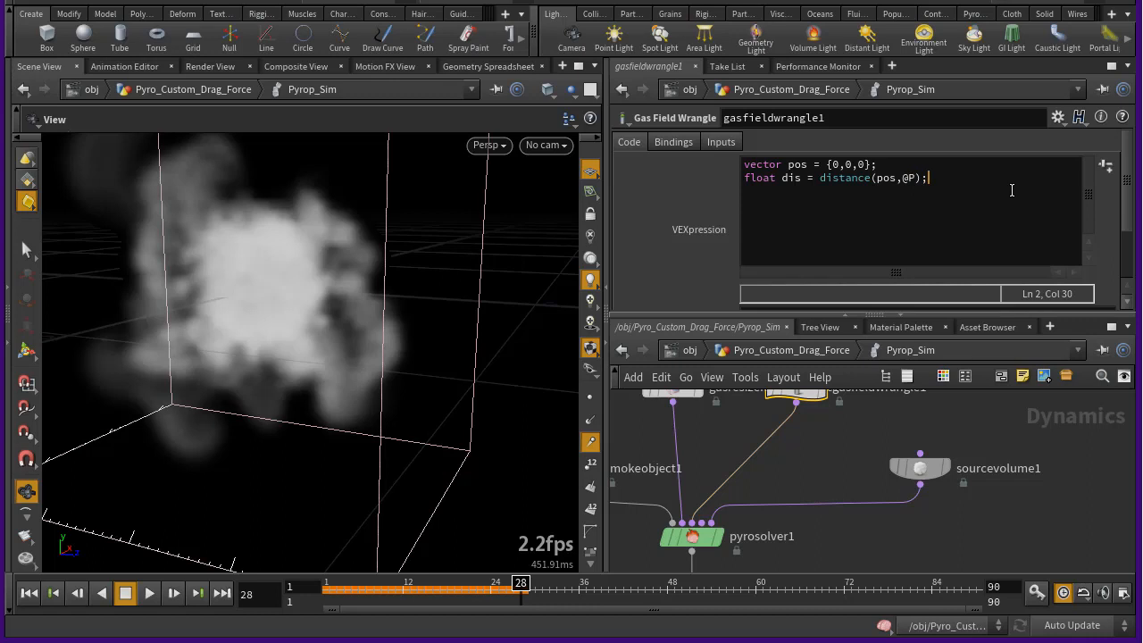
key(Return)
text(@vel )
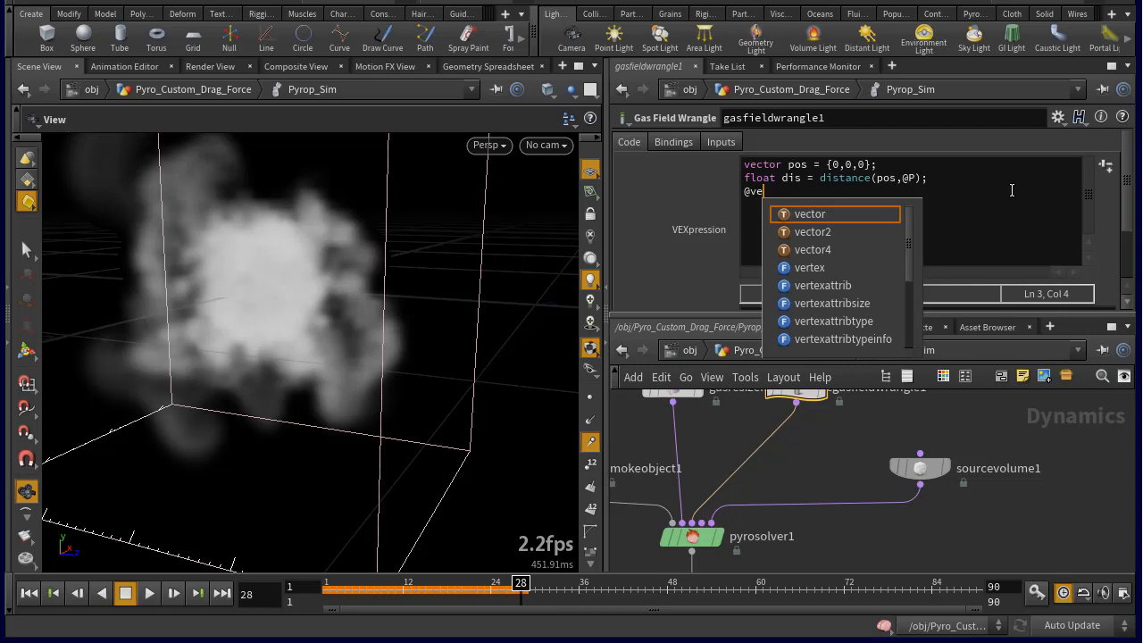
text(*)
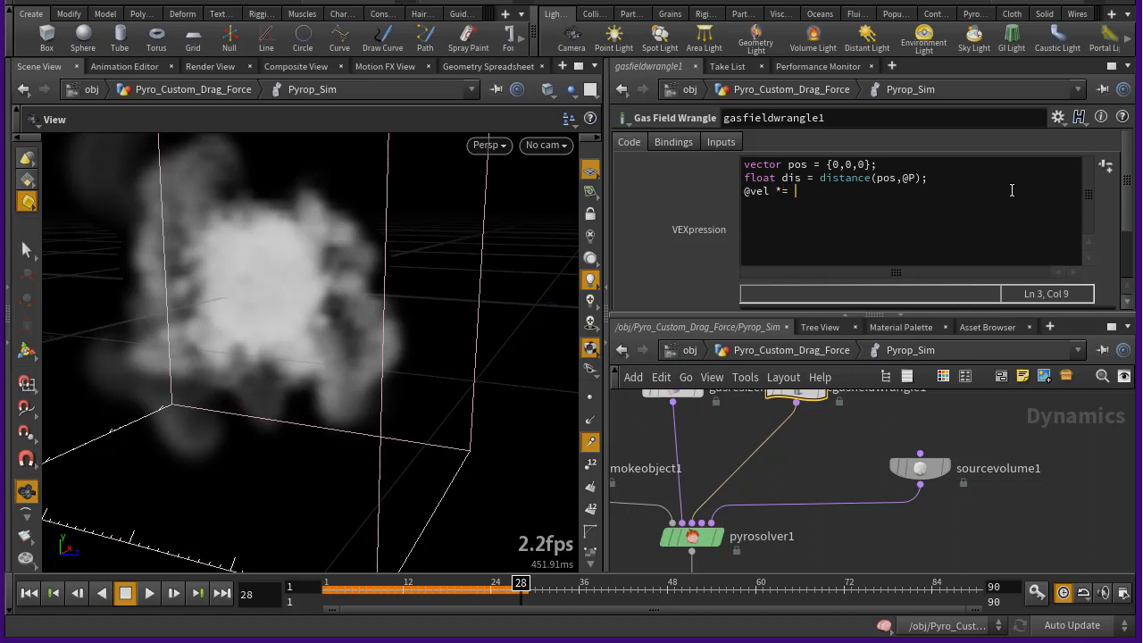
text(= fit)
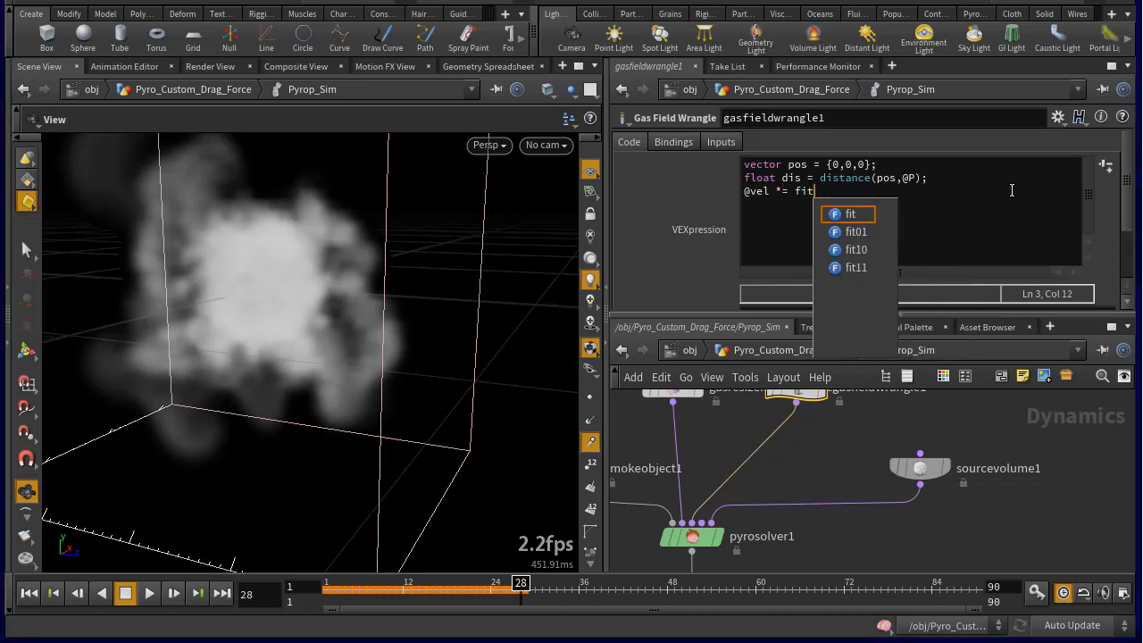
text(())
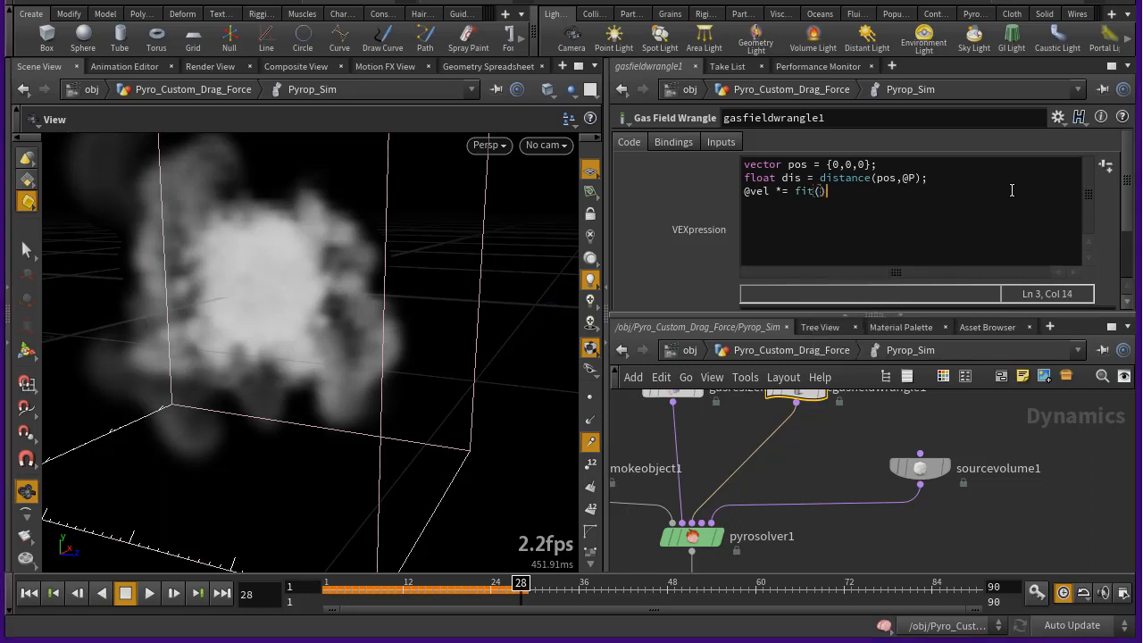
text(;)
Fill in the fit function's arguments as dis,2,3,1,.2 and apply the code
key(Left)
key(Left)
text(2,3)
key(Left)
key(Left)
key(Left)
text(dis,)
key(Right)
key(Right)
key(Right)
text(,1.)
key(BackSpace)
text(,.2)
click(880, 432)
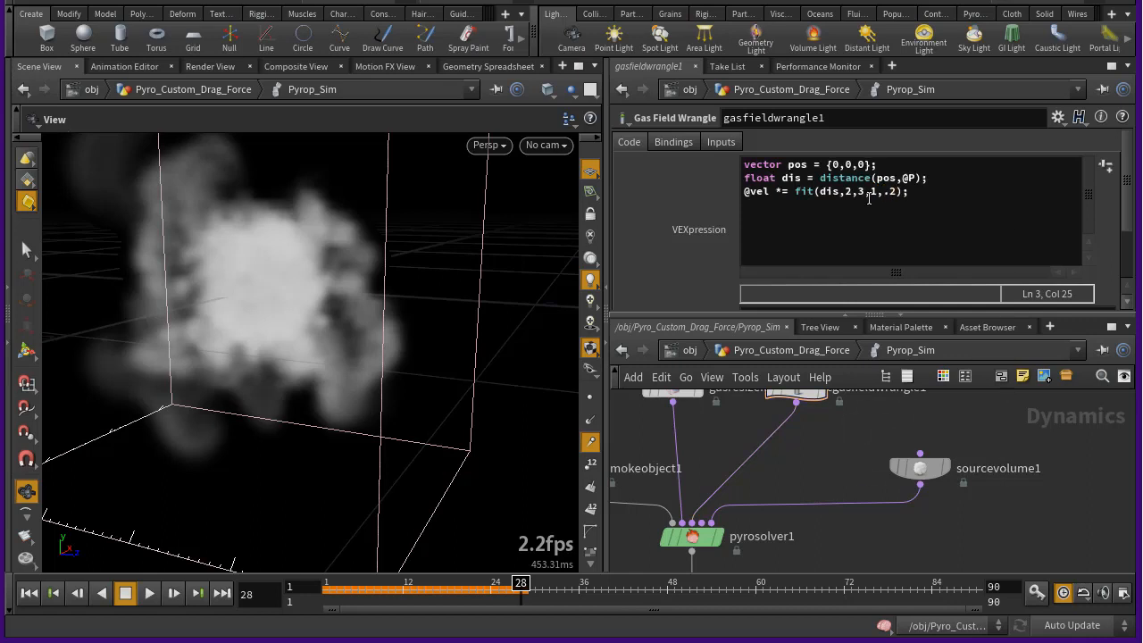
drag(860, 195, 888, 194)
click(886, 194)
text(.)
click(873, 193)
click(882, 194)
drag(879, 193, 897, 193)
click(867, 193)
Select the output node and play the simulation from the start of the timeline to check the drag
scroll(994, 448, down, 5)
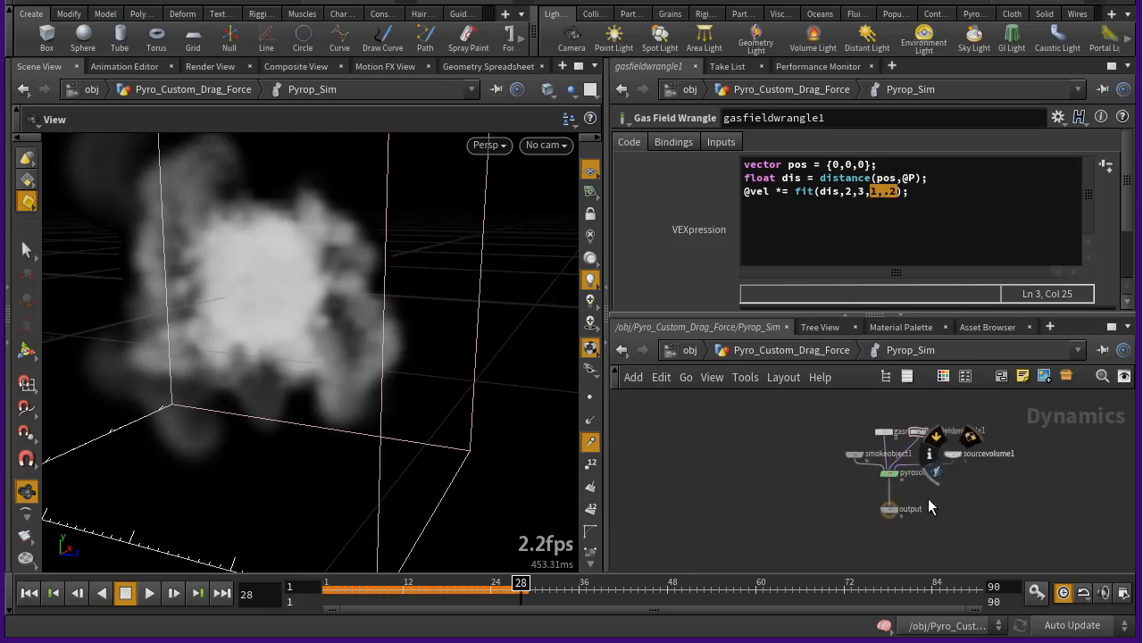
scroll(913, 507, up, 5)
click(837, 521)
drag(386, 600, 774, 456)
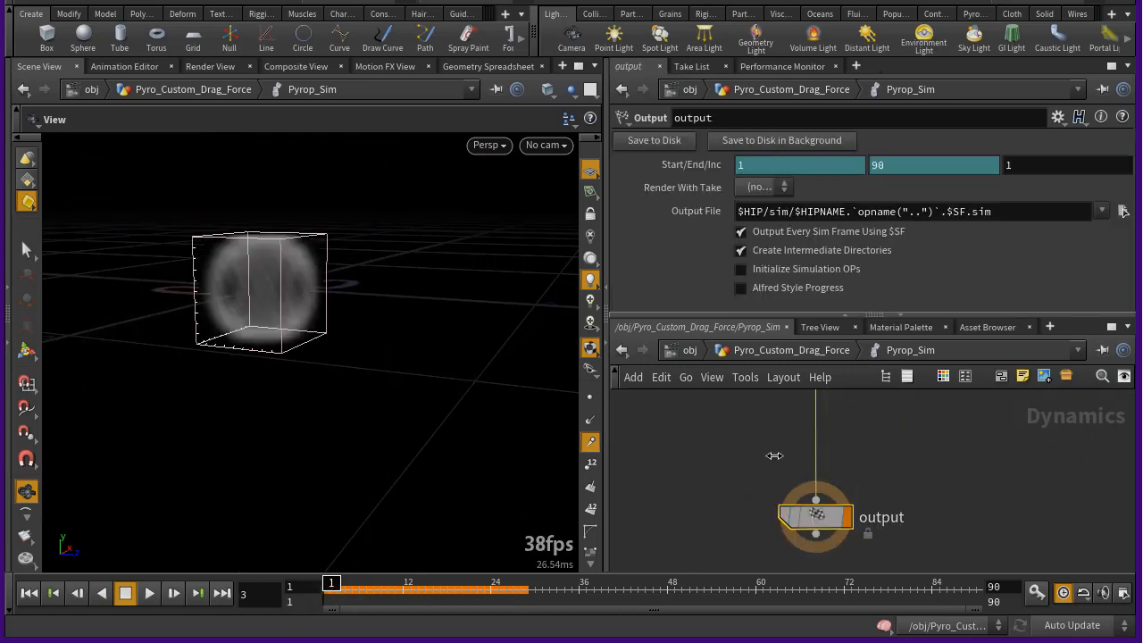
scroll(775, 456, down, 3)
click(150, 593)
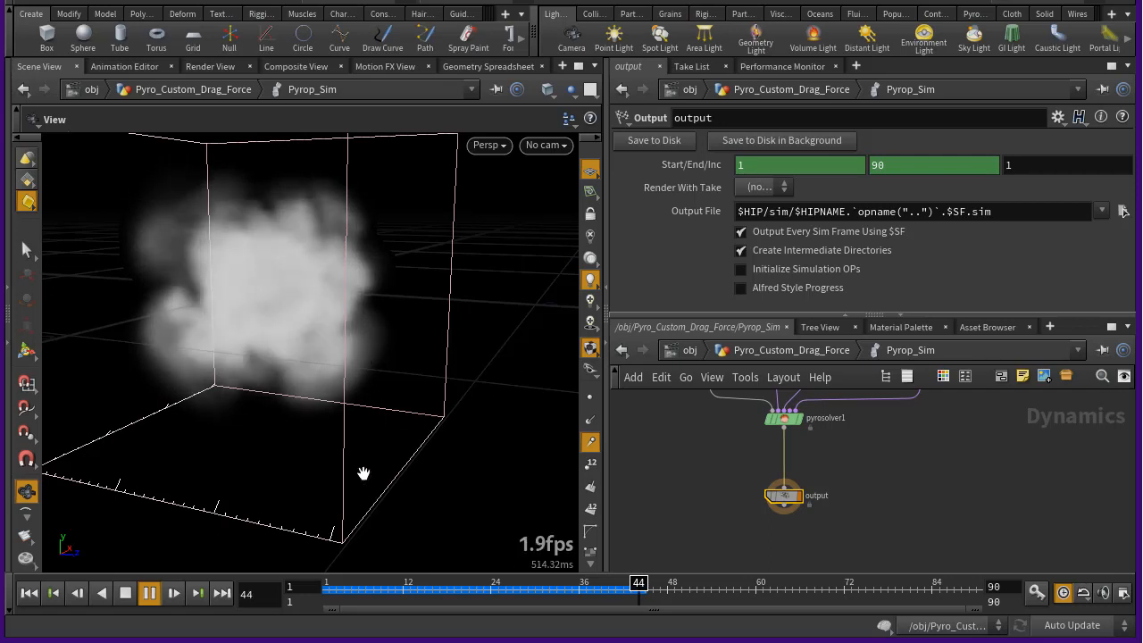
Stop the playback, view the smoke from another angle, and briefly resume playing
click(125, 594)
drag(357, 339, 321, 462)
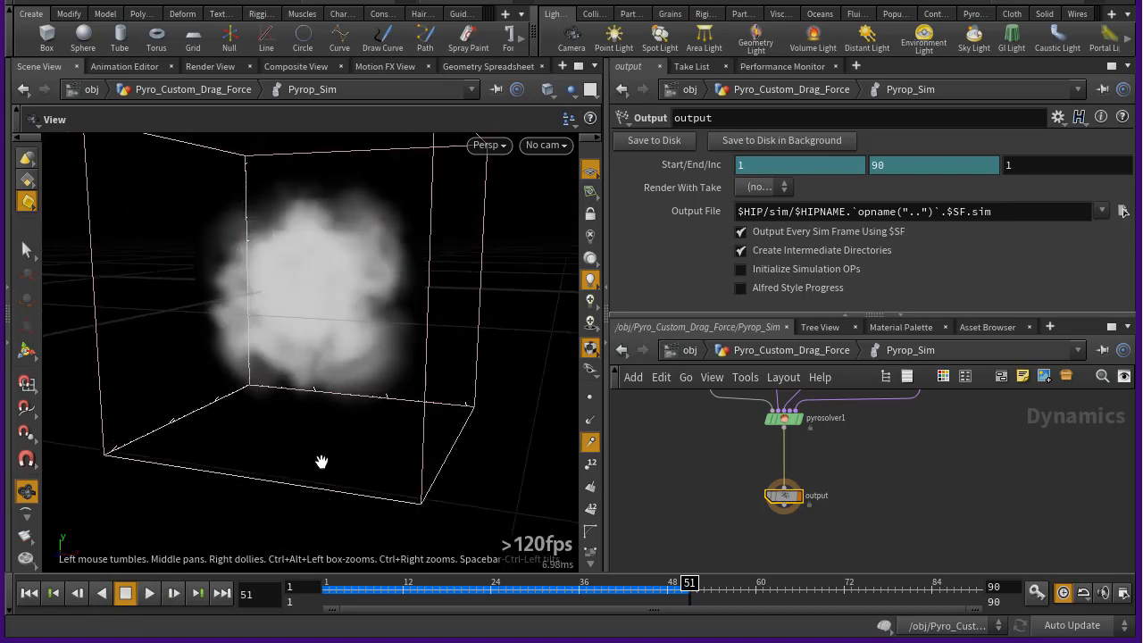
click(329, 590)
click(149, 593)
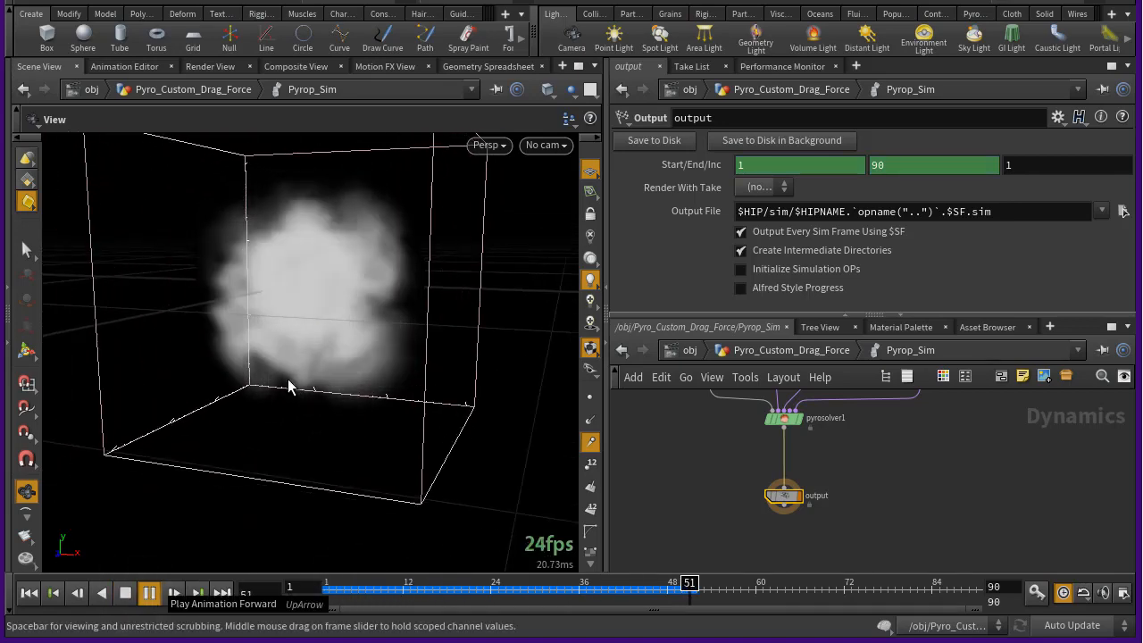
key(Up)
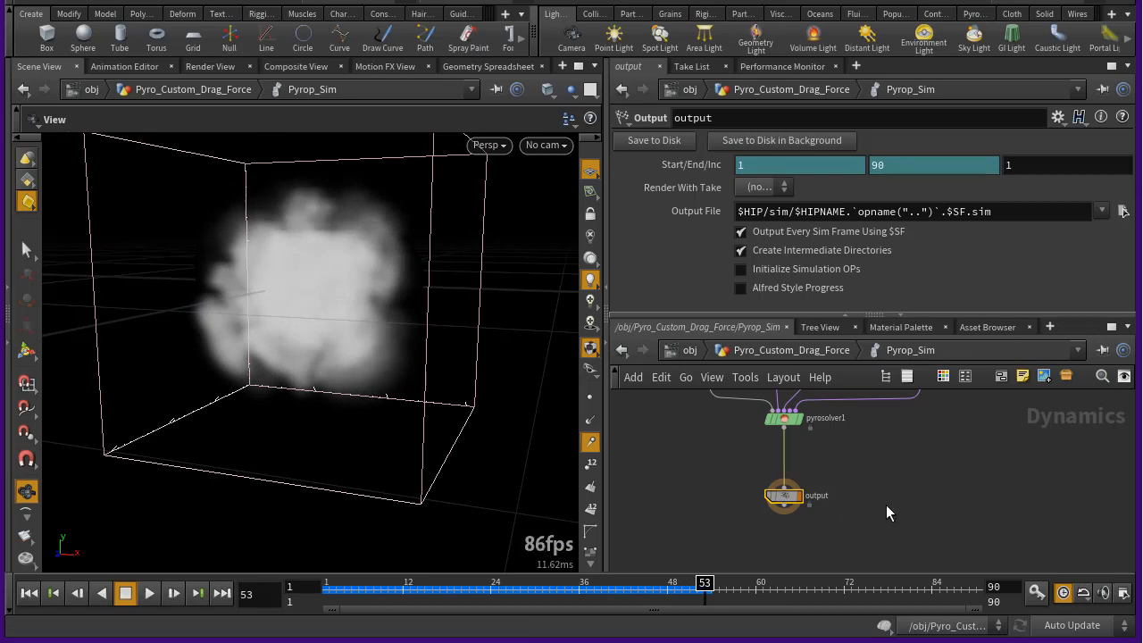
scroll(876, 494, down, 4)
scroll(899, 423, up, 7)
middle_drag(913, 438, 925, 456)
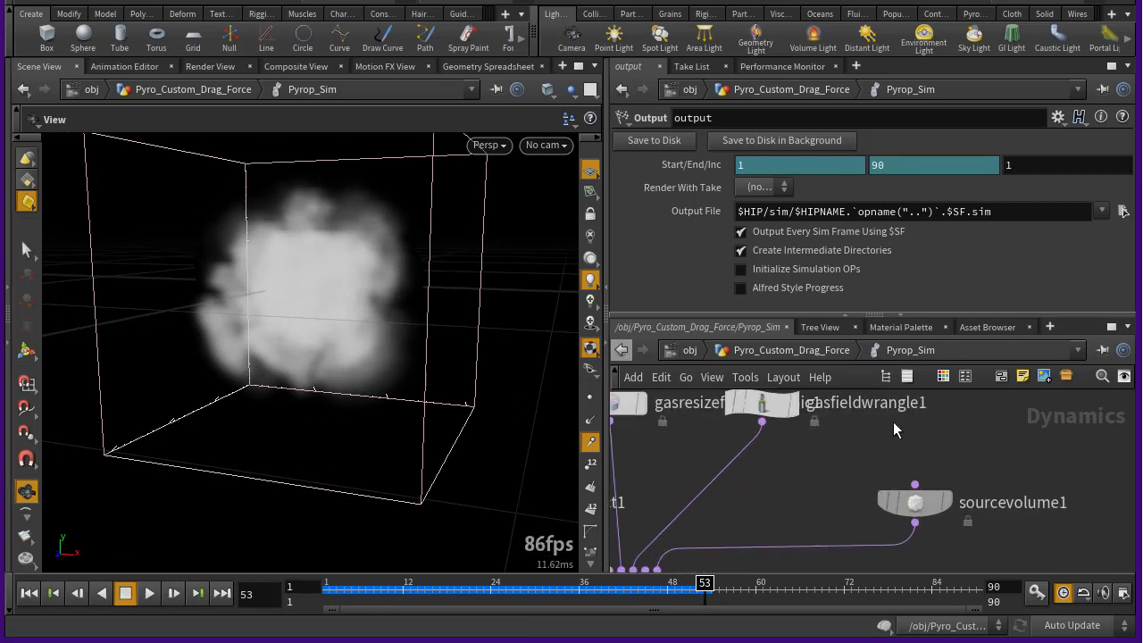
scroll(939, 510, down, 3)
scroll(893, 483, up, 4)
click(791, 439)
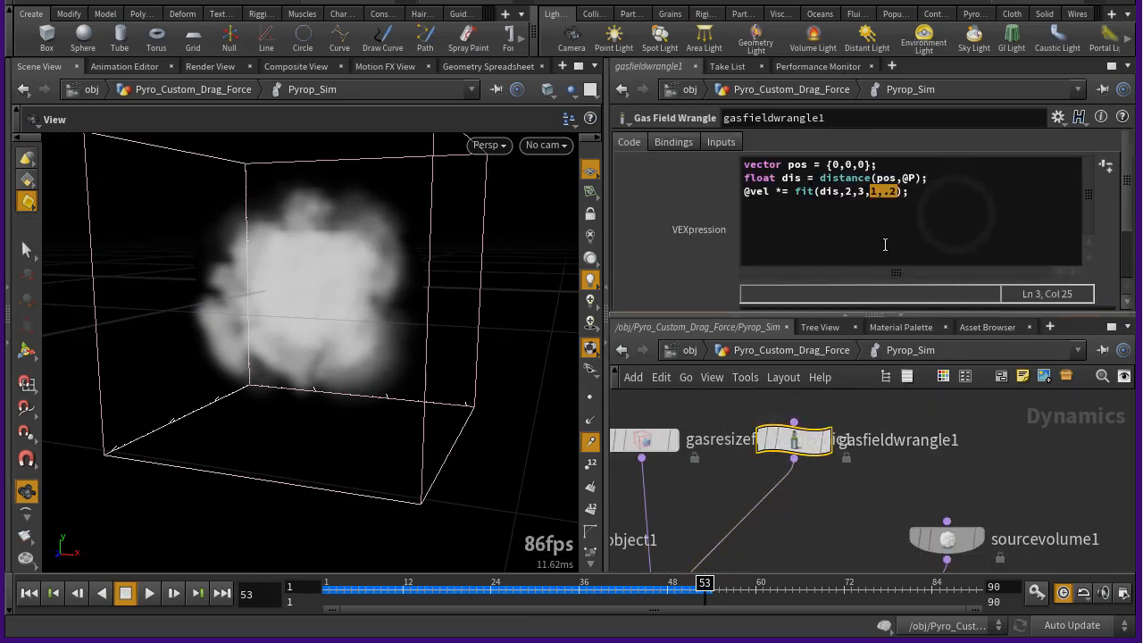
click(741, 166)
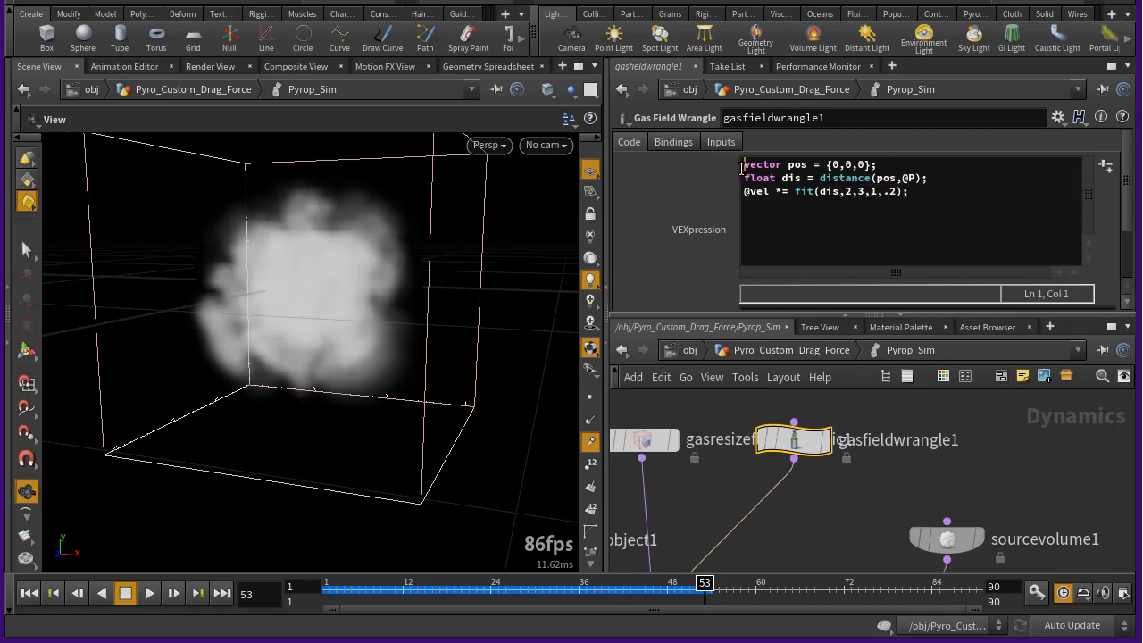
key(Return)
key(Up)
text(vect)
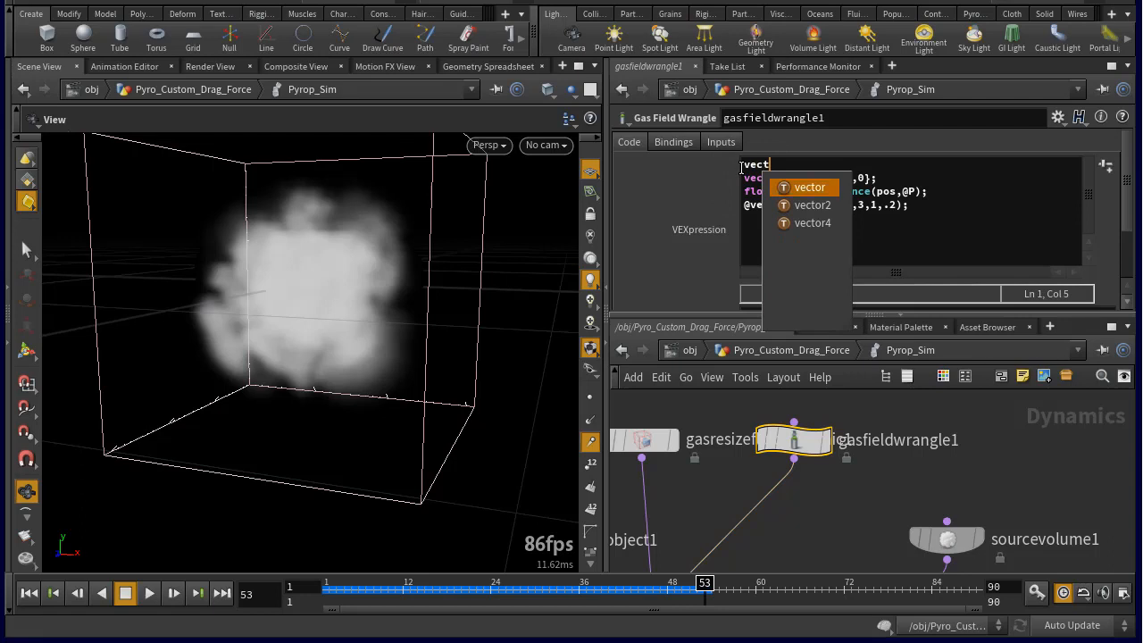
text(or )
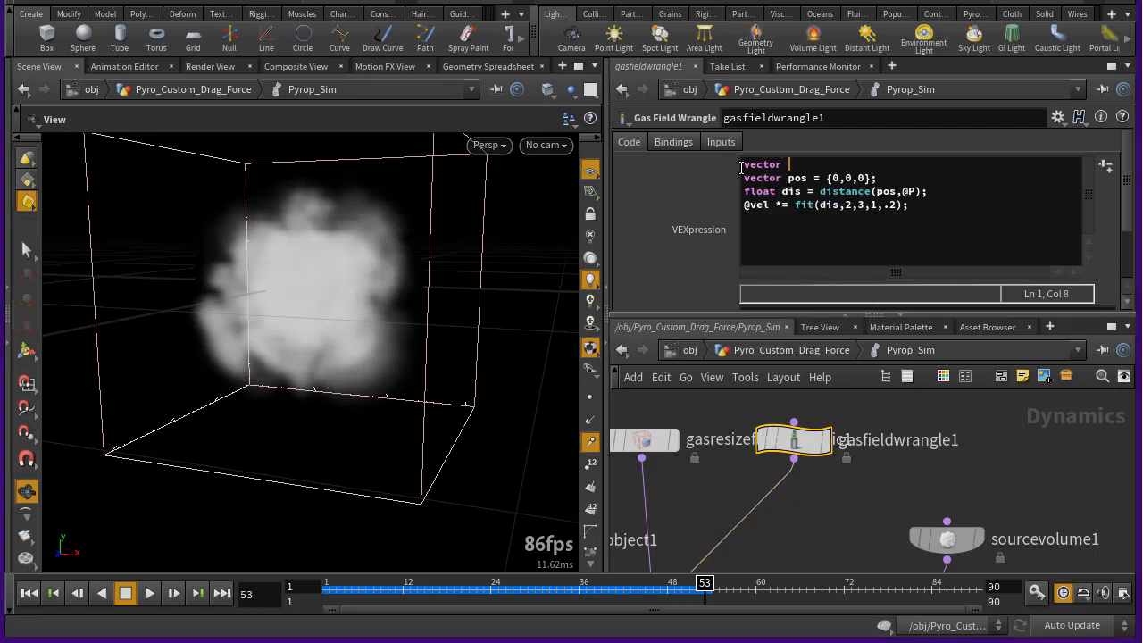
text(vel_ori = @vel;)
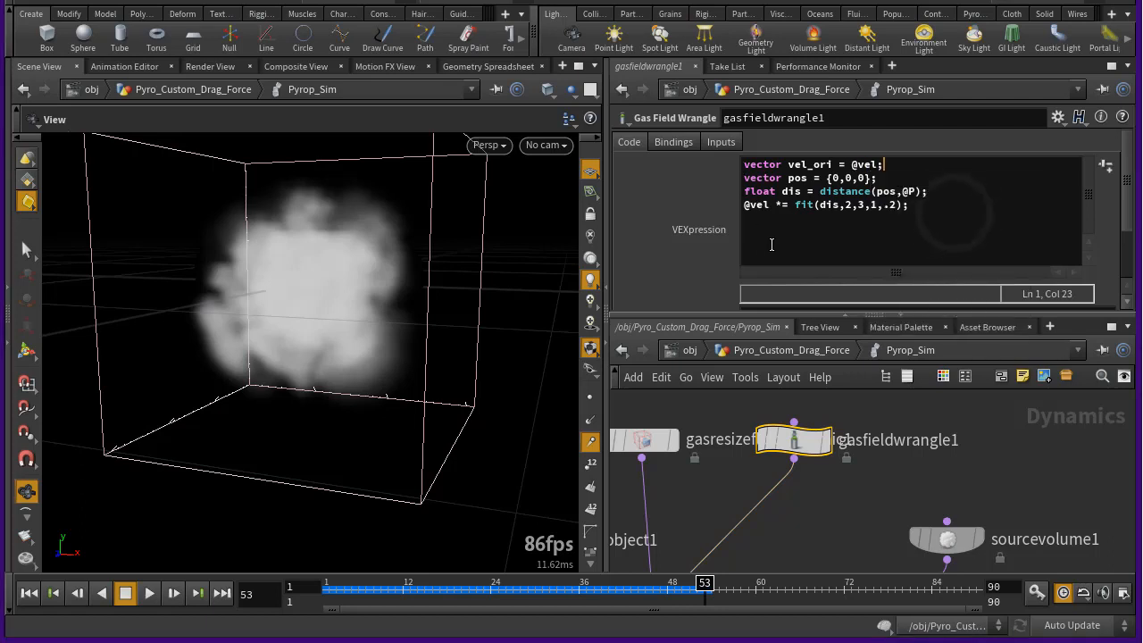
click(954, 213)
key(Return)
key(Return)
key(BackSpace)
text(@vel )
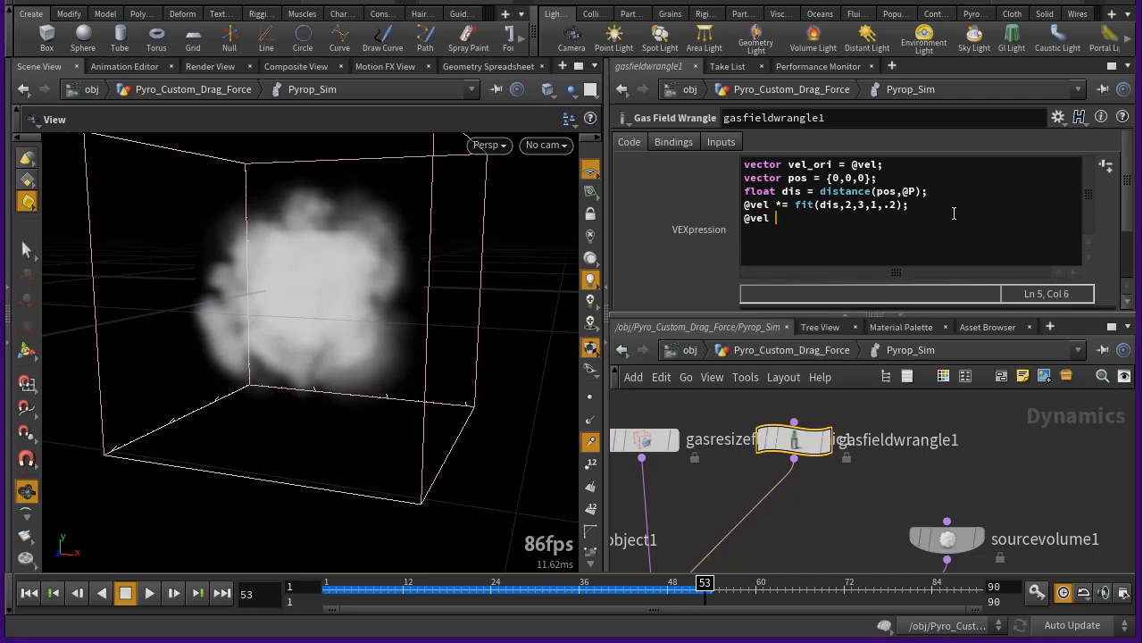
text(= ler)
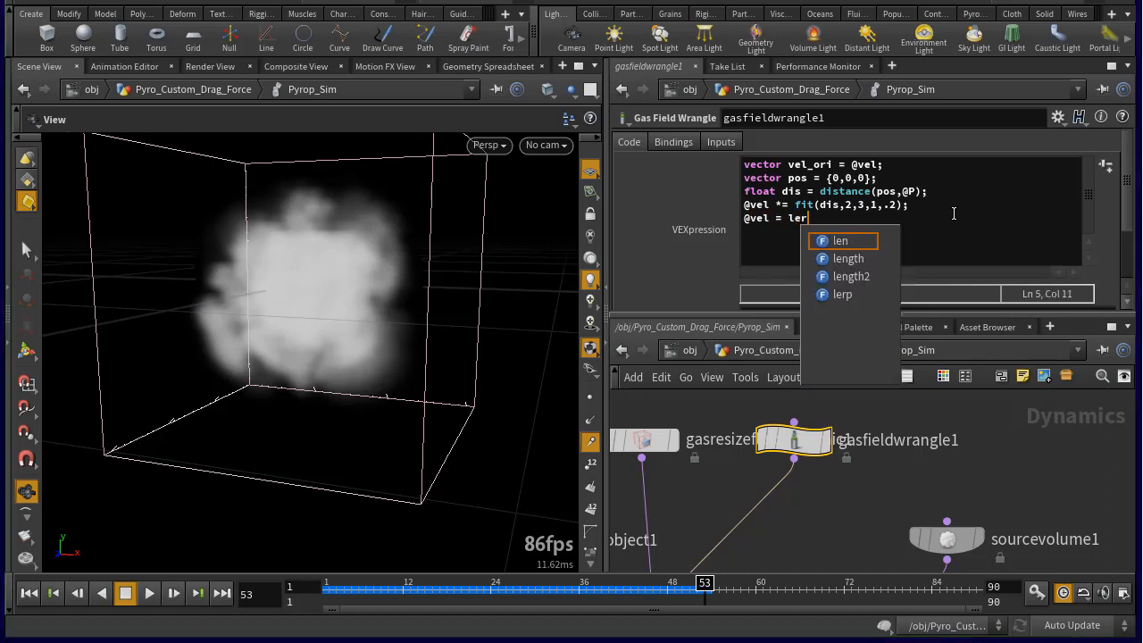
text(p())
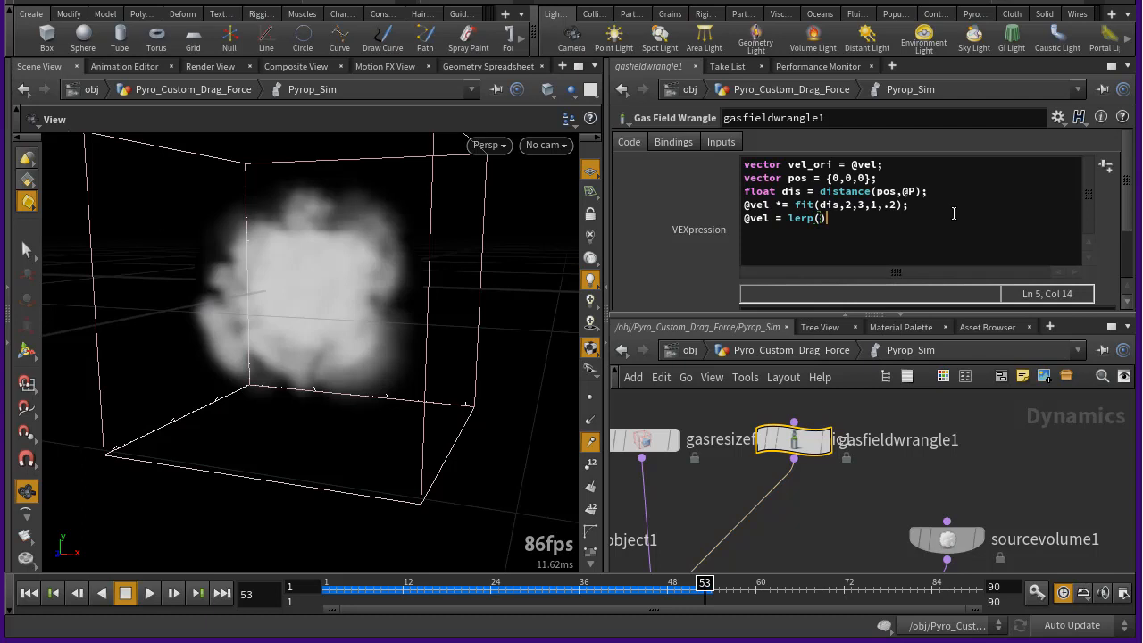
text(;)
key(Left)
key(Left)
text(vel_ori,@vel)
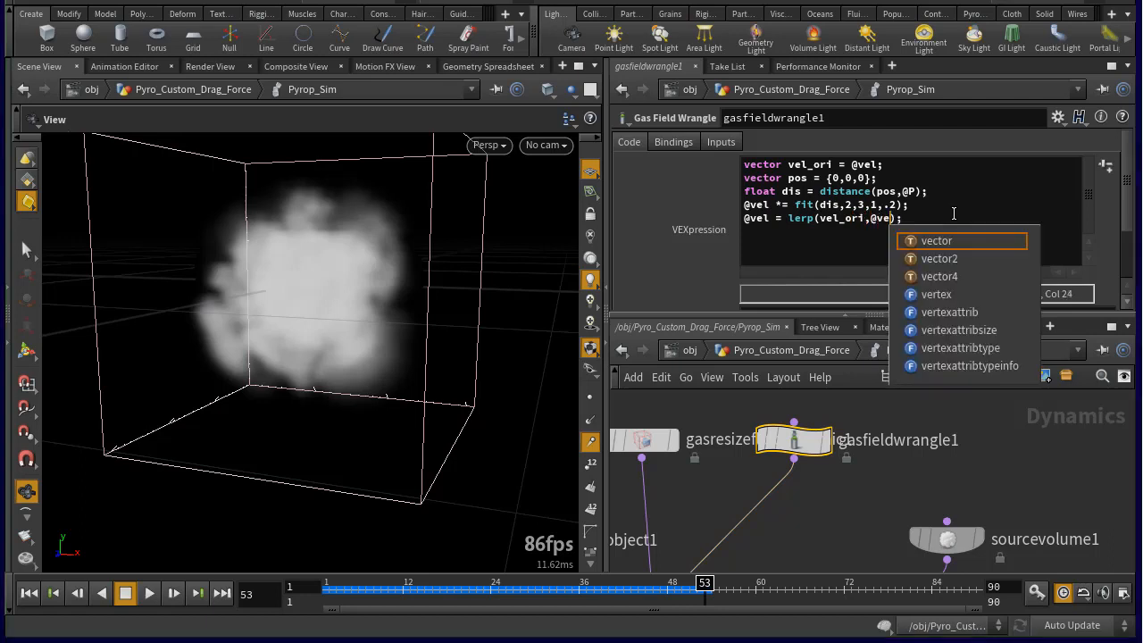
key(Escape)
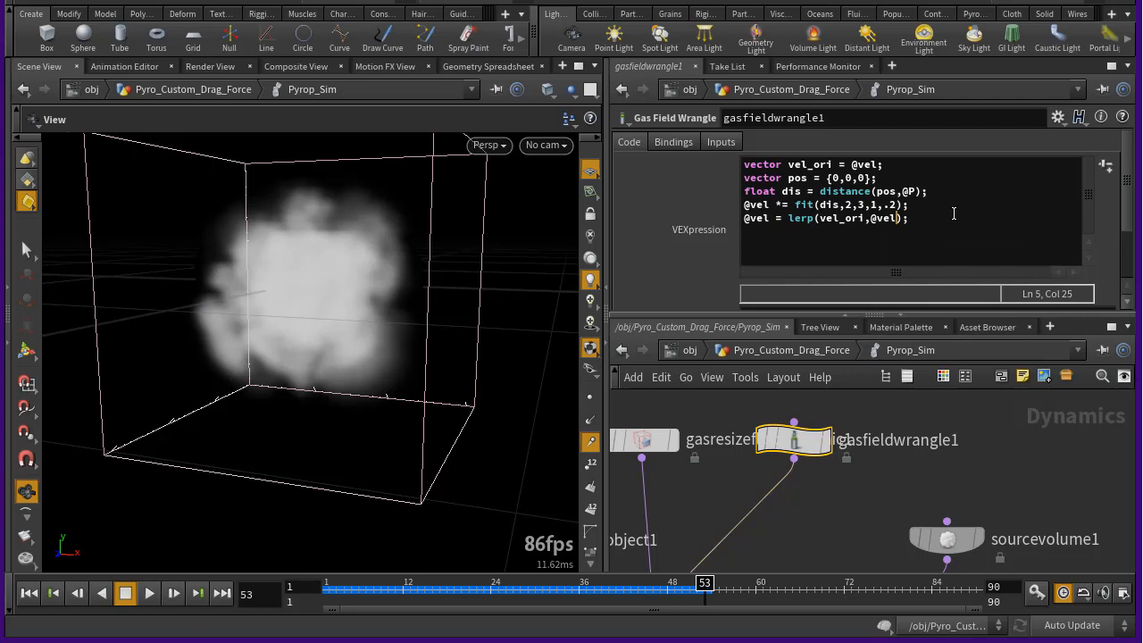
text(,chf)
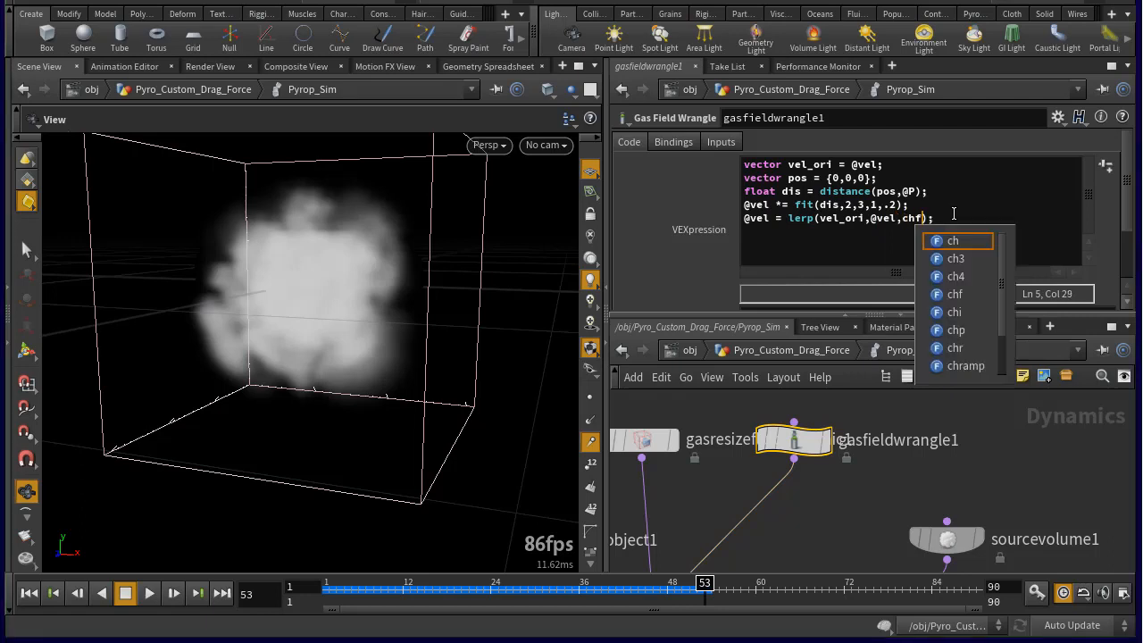
key(Escape)
text(()
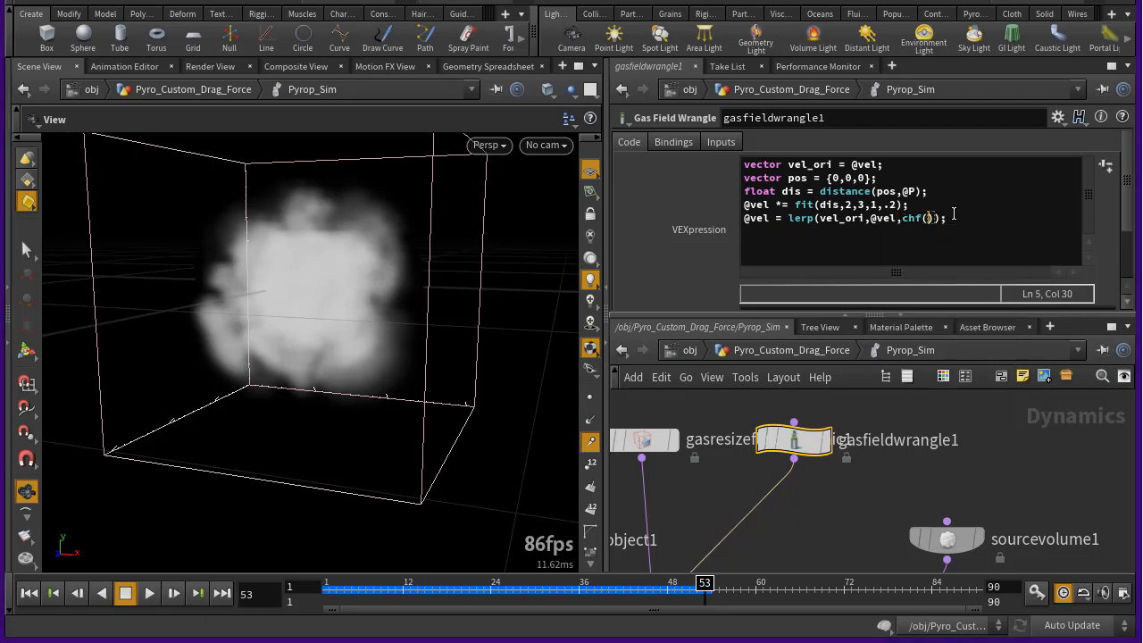
text('t)
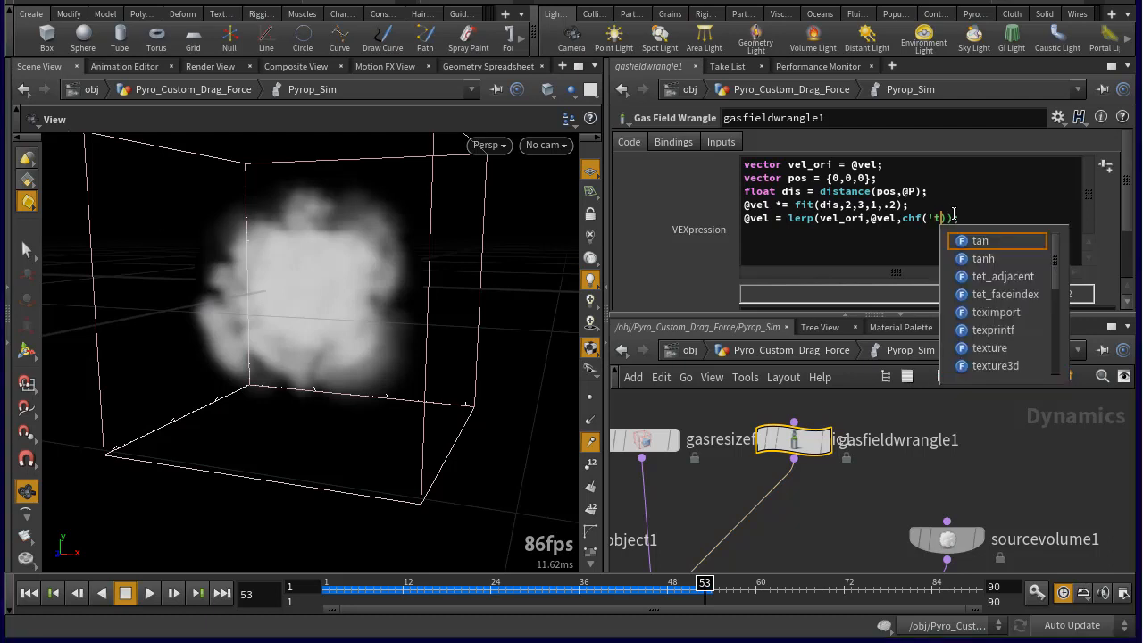
key(BackSpace)
text(t)
key(BackSpace)
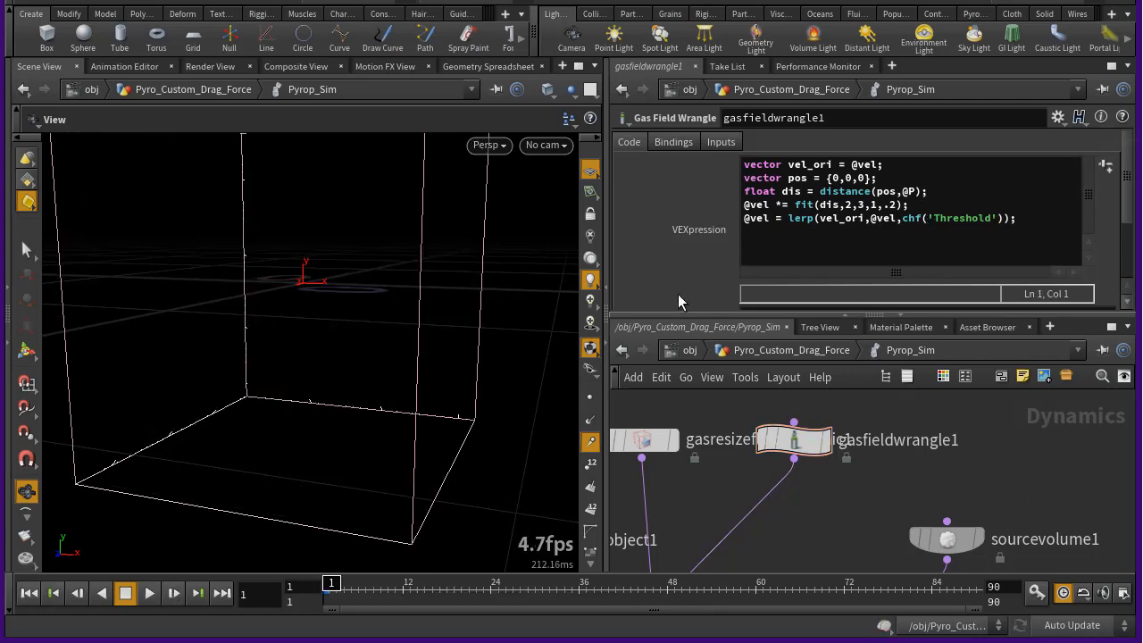
scroll(679, 302, down, 4)
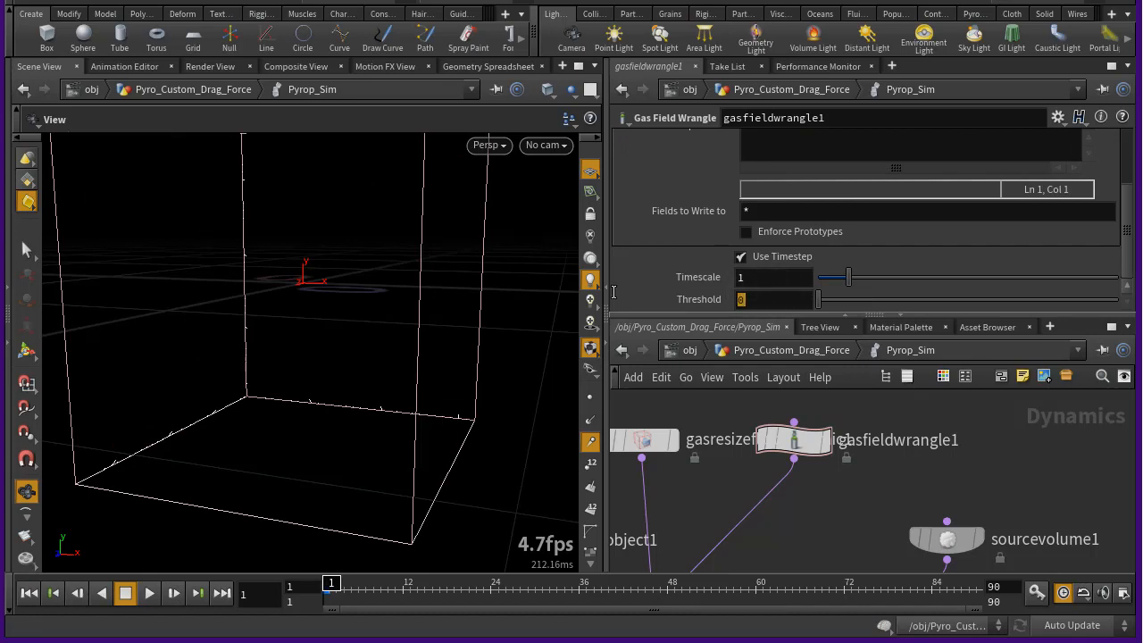
scroll(686, 246, up, 4)
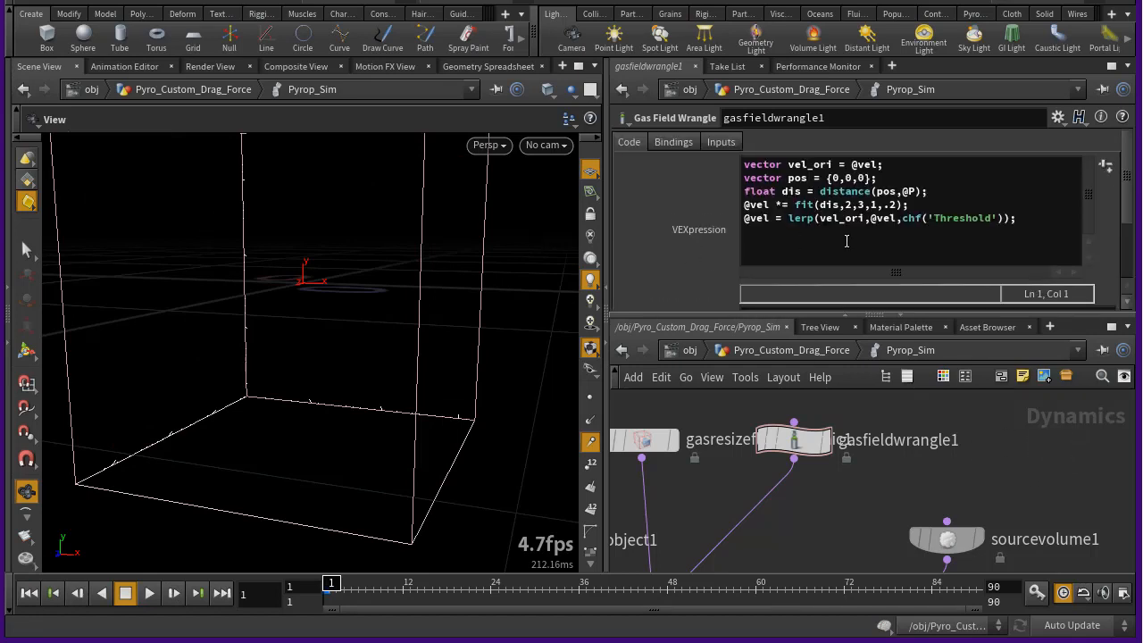
scroll(684, 277, down, 3)
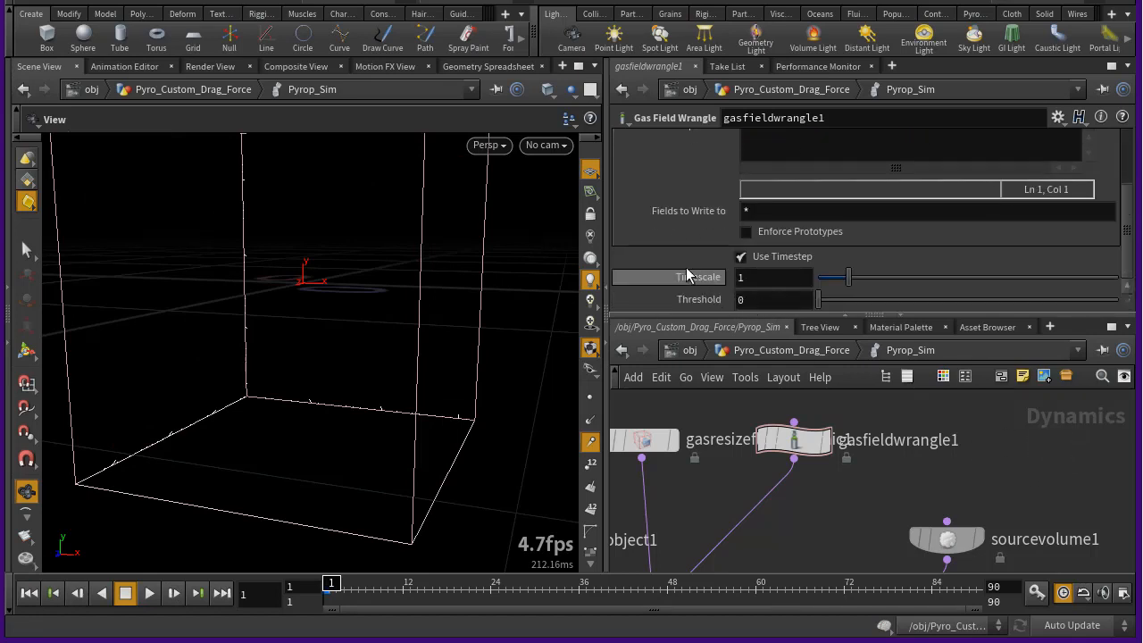
scroll(685, 274, up, 3)
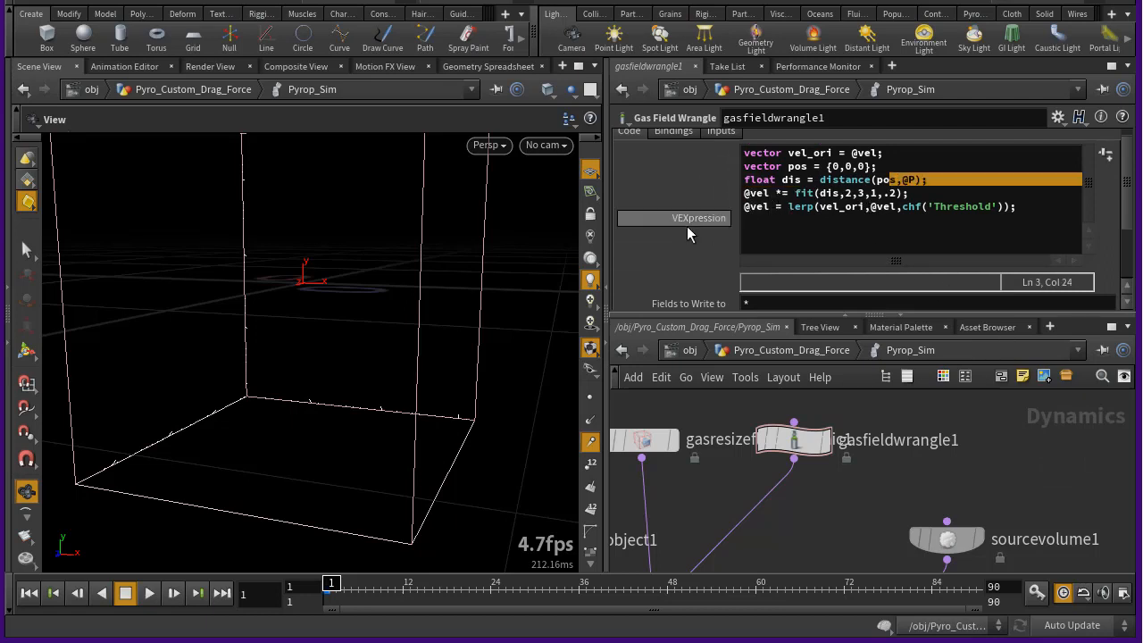
scroll(686, 227, down, 3)
scroll(686, 228, up, 3)
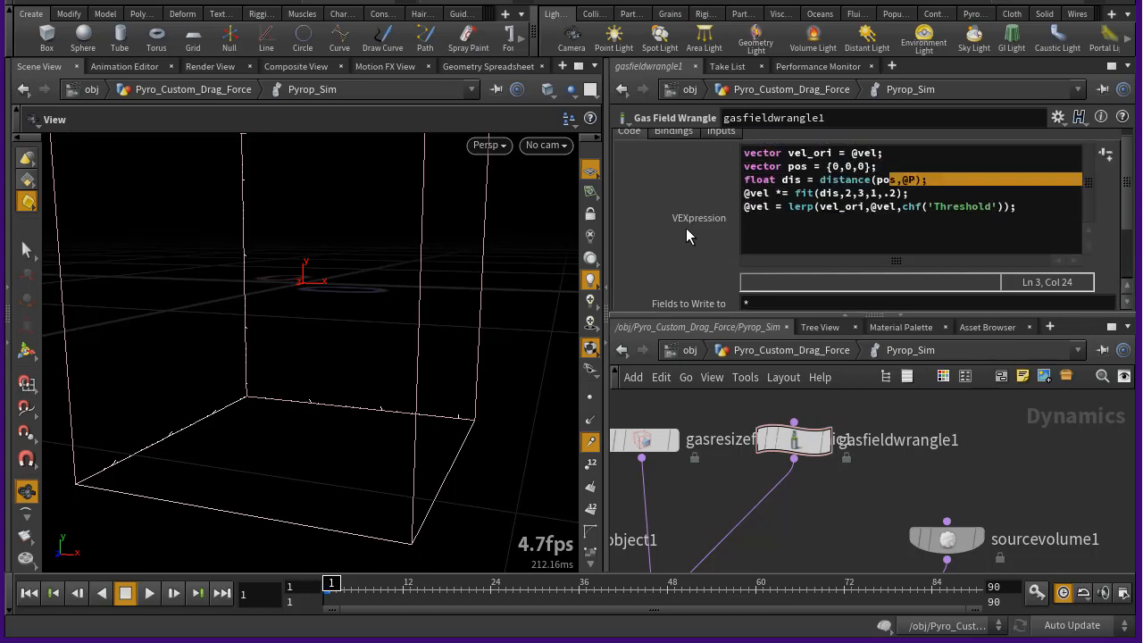
drag(807, 206, 836, 207)
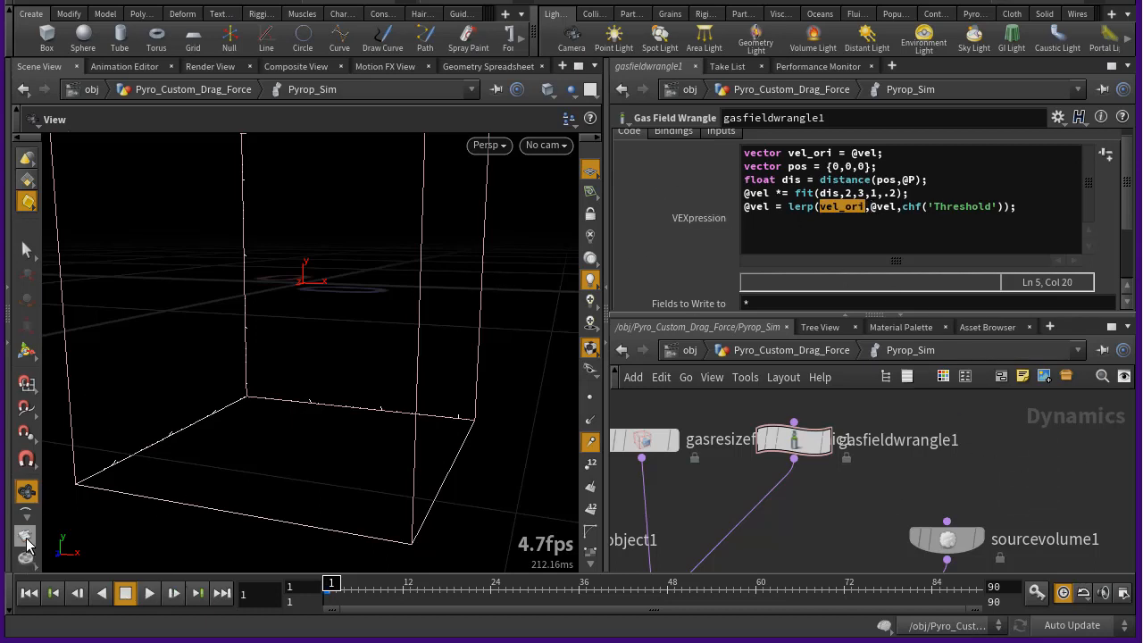
click(32, 6)
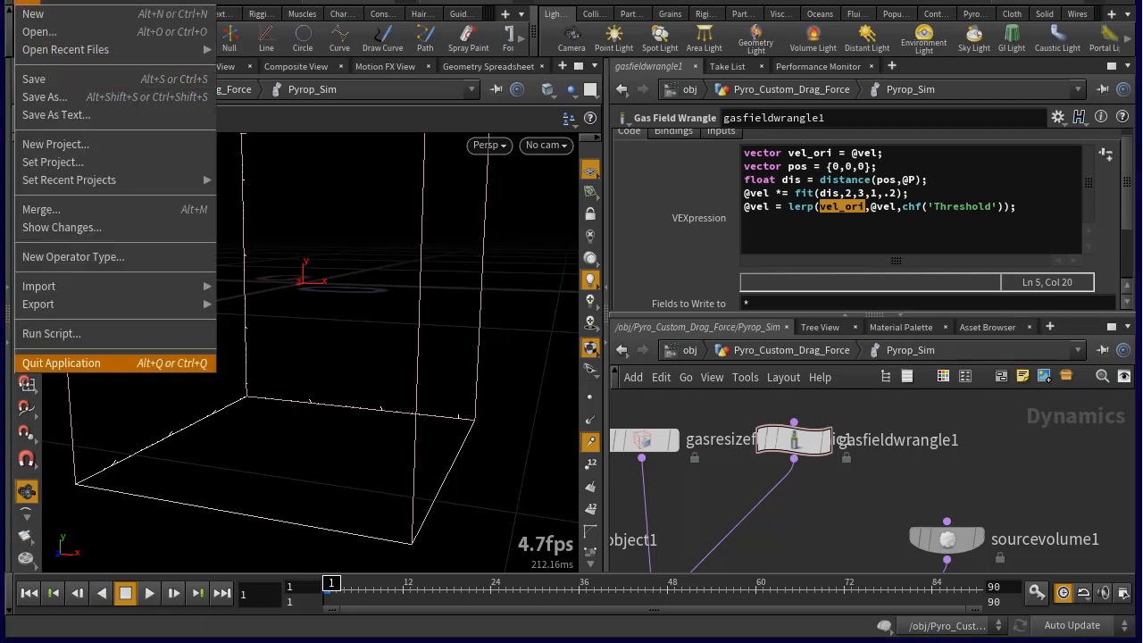
click(926, 578)
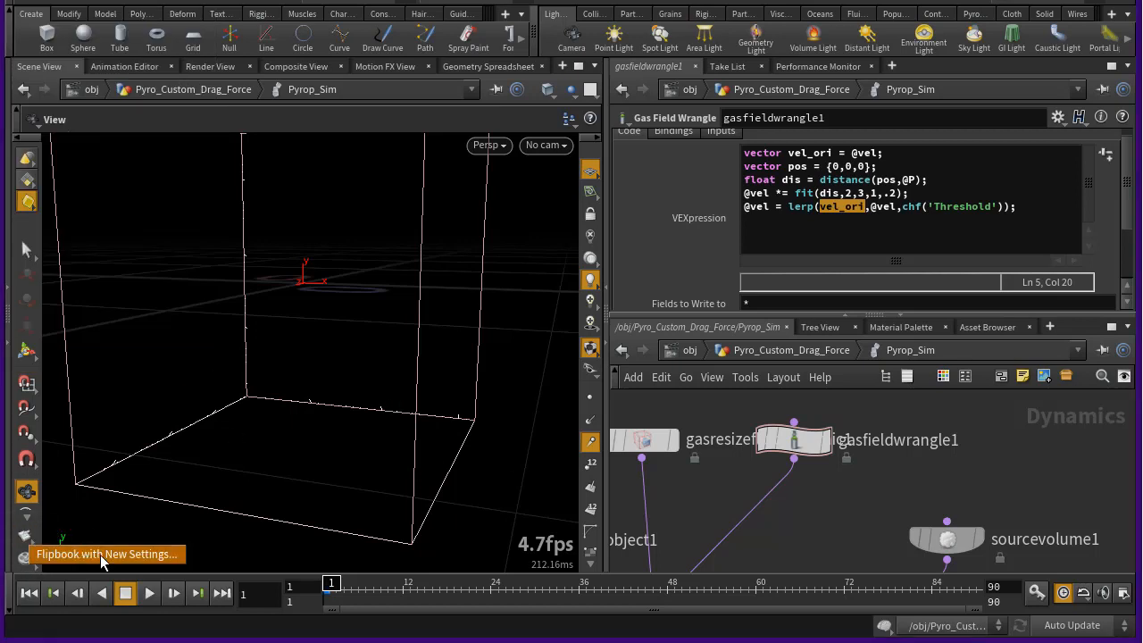
Render a viewport flipbook of the simulation over the $RFSTART to $RFEND range and play it back in MPlay
click(100, 555)
drag(97, 356, 634, 187)
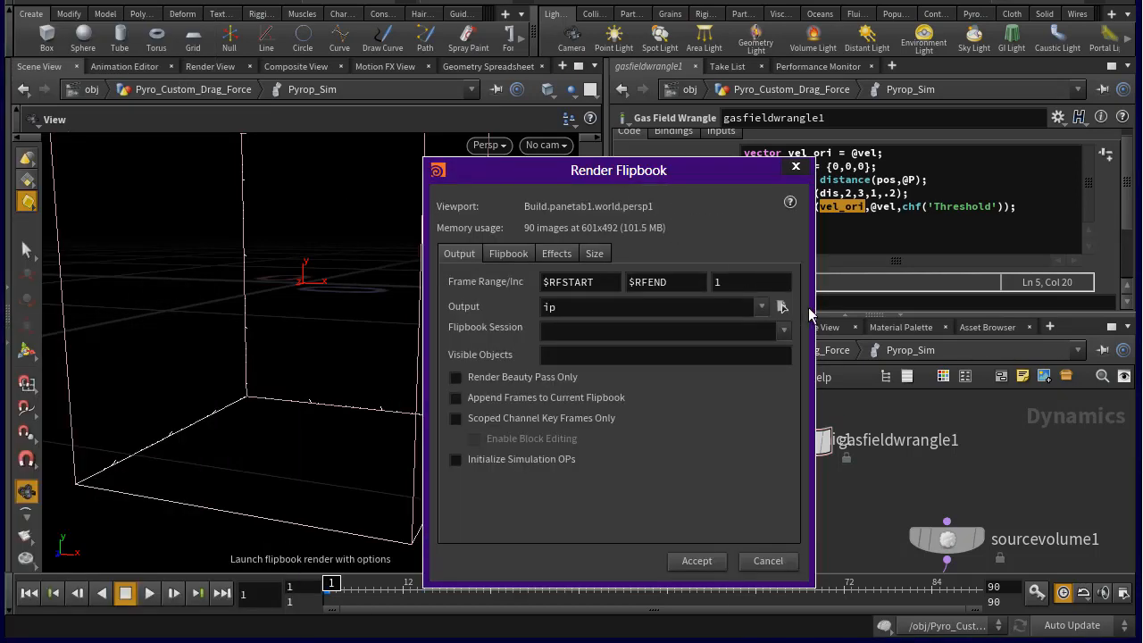
click(698, 563)
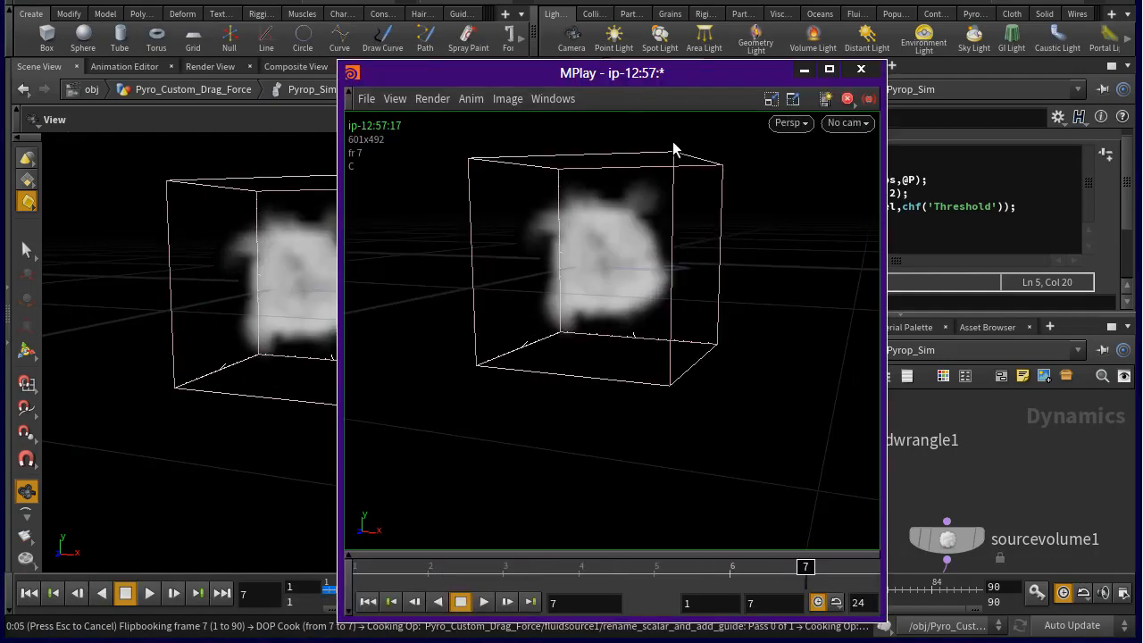
drag(625, 83, 677, 41)
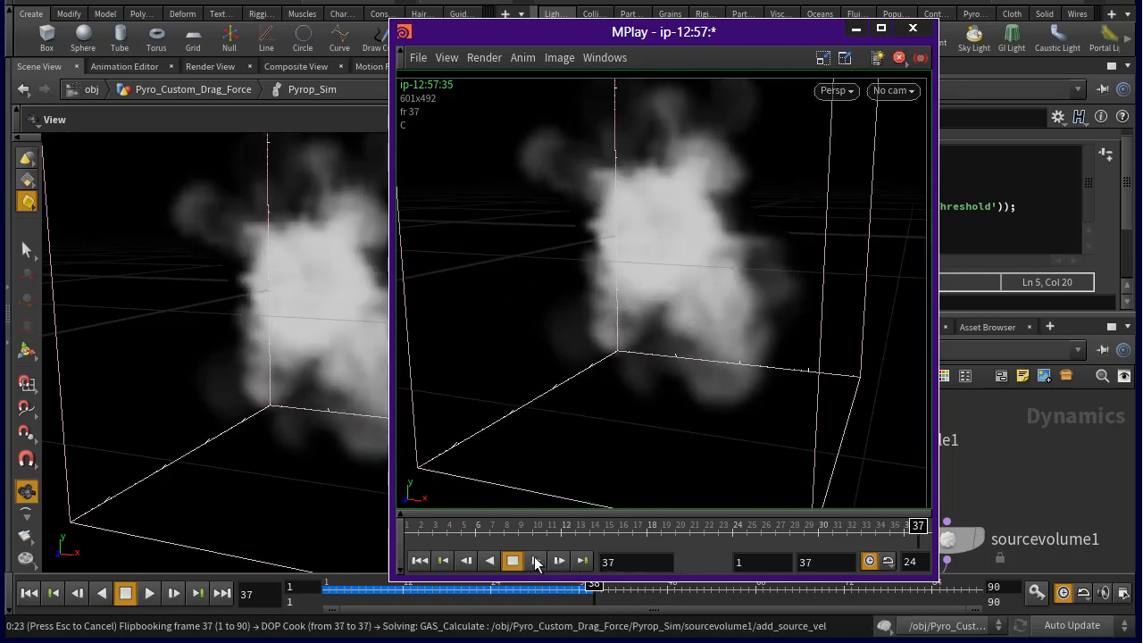
click(537, 560)
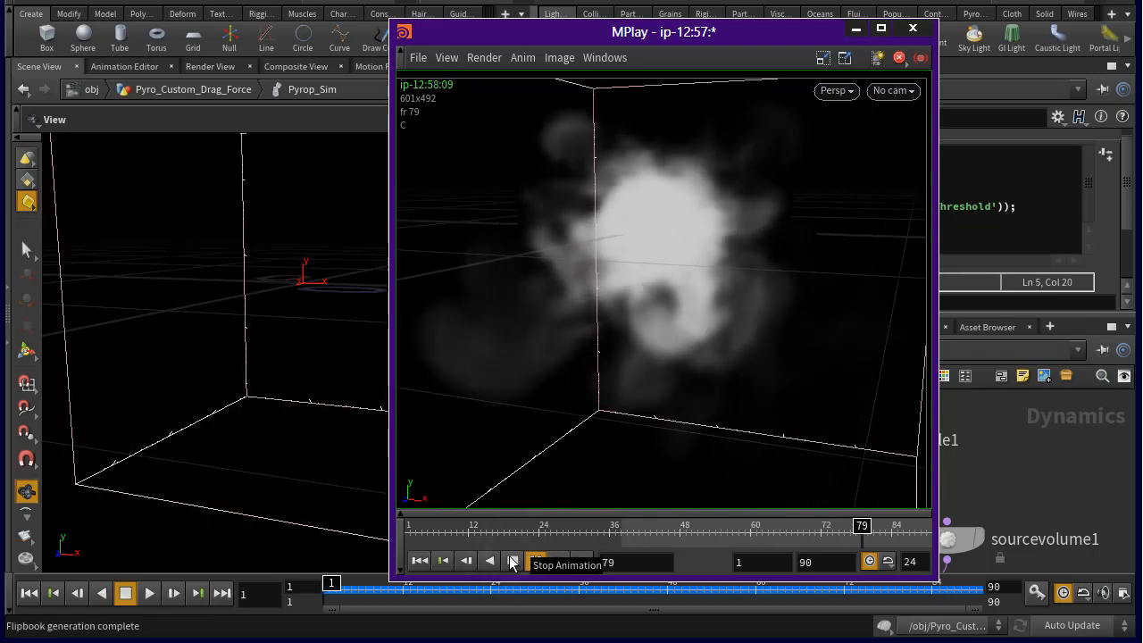
Open MPlay's Sequence List and rename the Flipbook Images sequence to v1
click(604, 59)
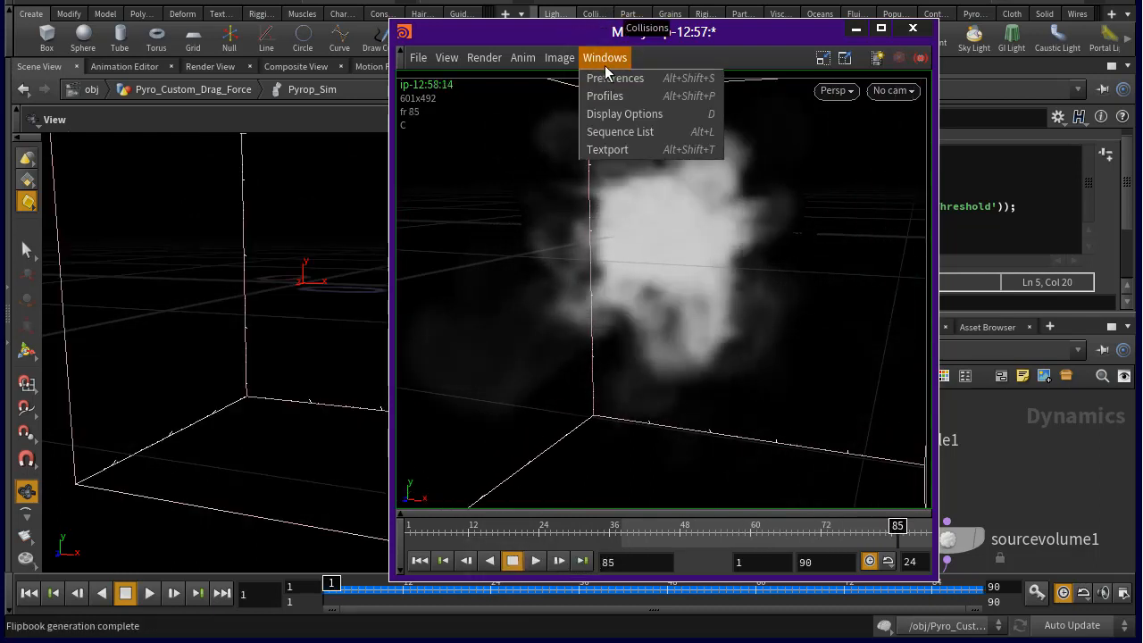
click(611, 132)
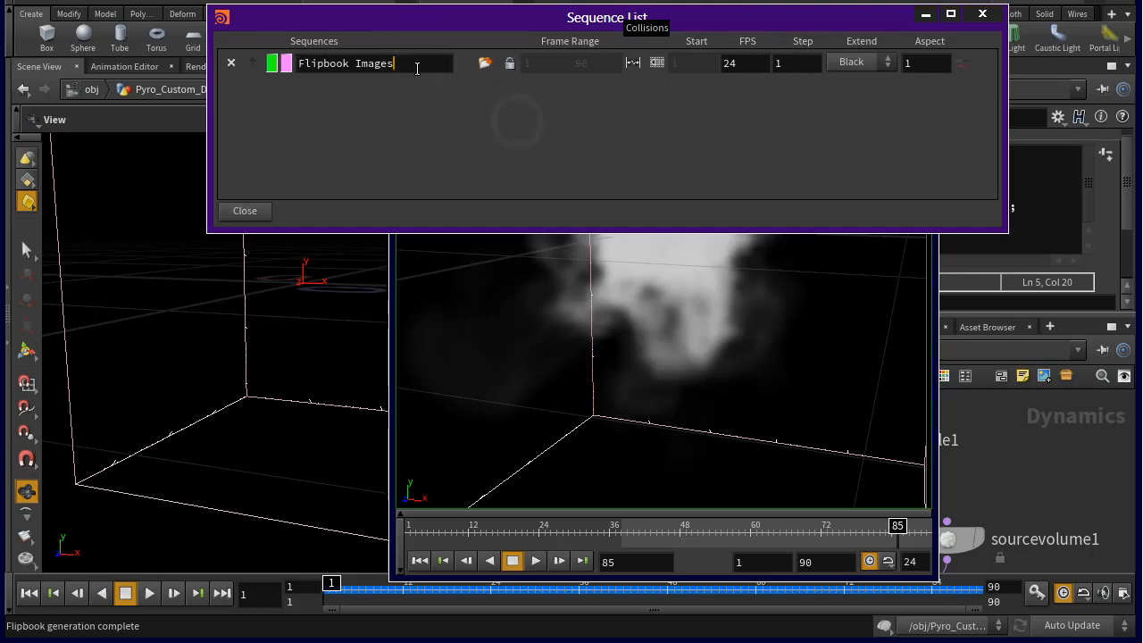
drag(504, 29, 489, 55)
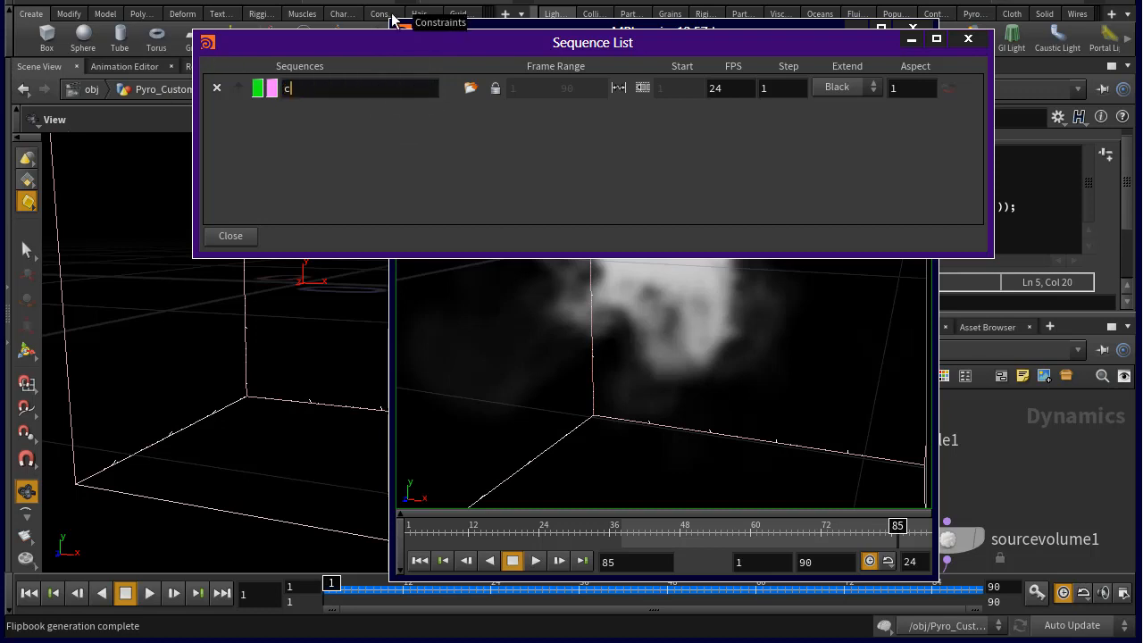
drag(320, 89, 244, 90)
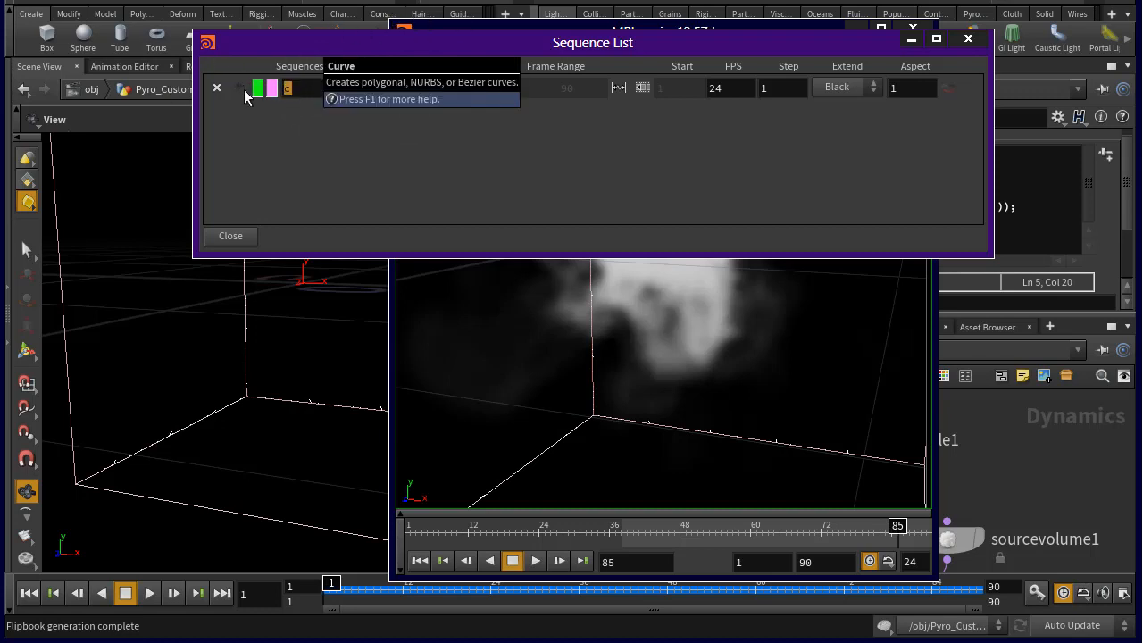
text(v1)
drag(419, 44, 398, 269)
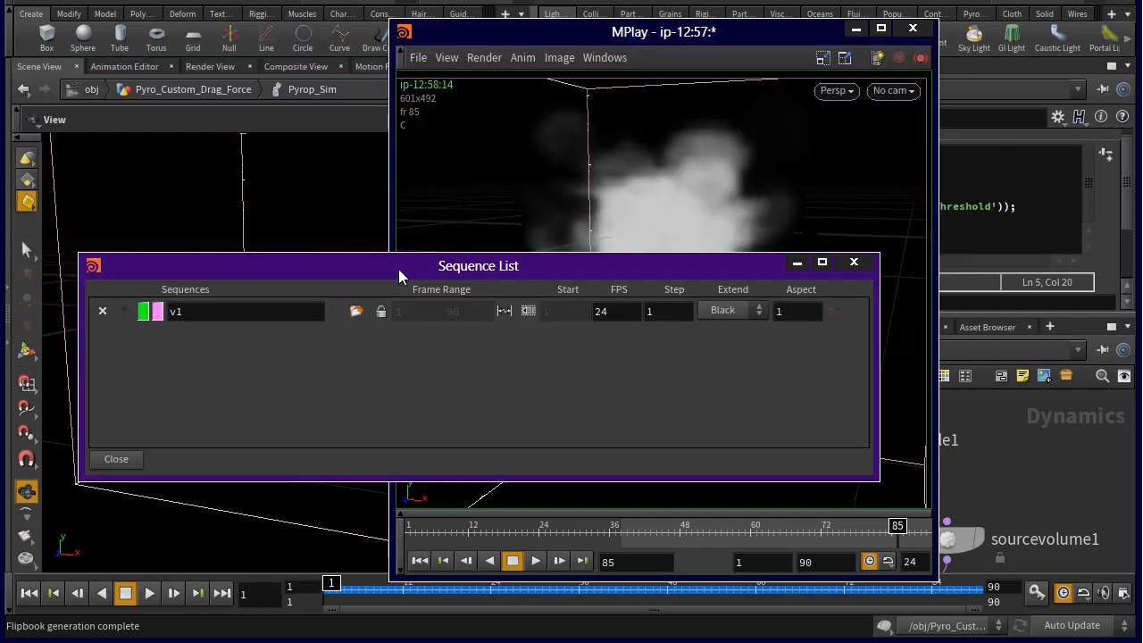
Return to the gasfieldwrangle1 parameters and set Threshold to .5
click(639, 2)
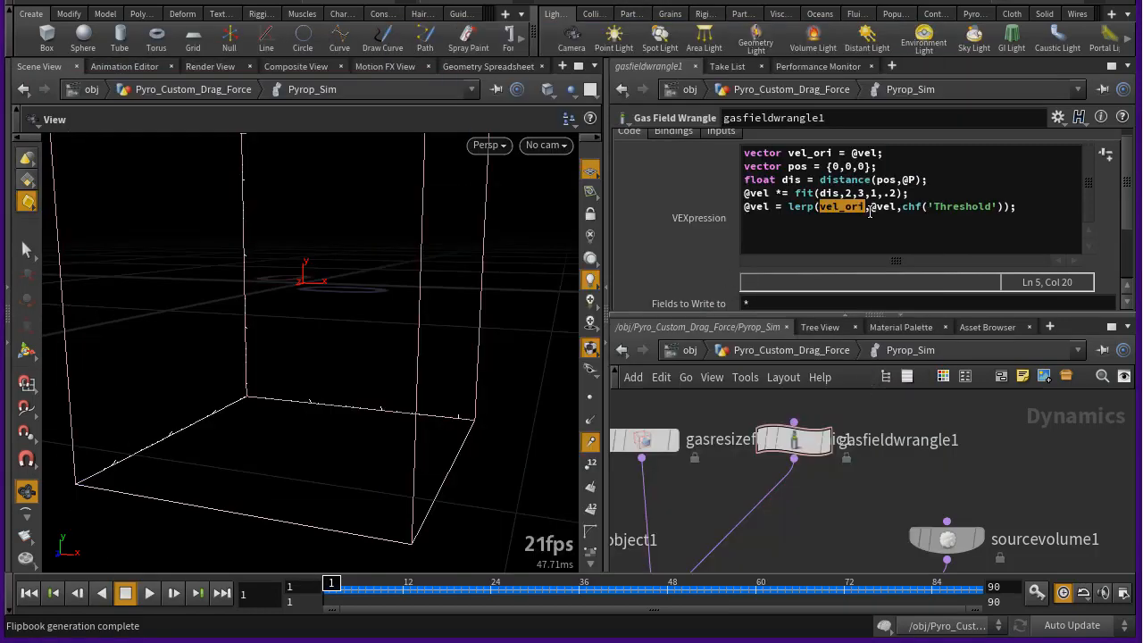
scroll(665, 227, down, 3)
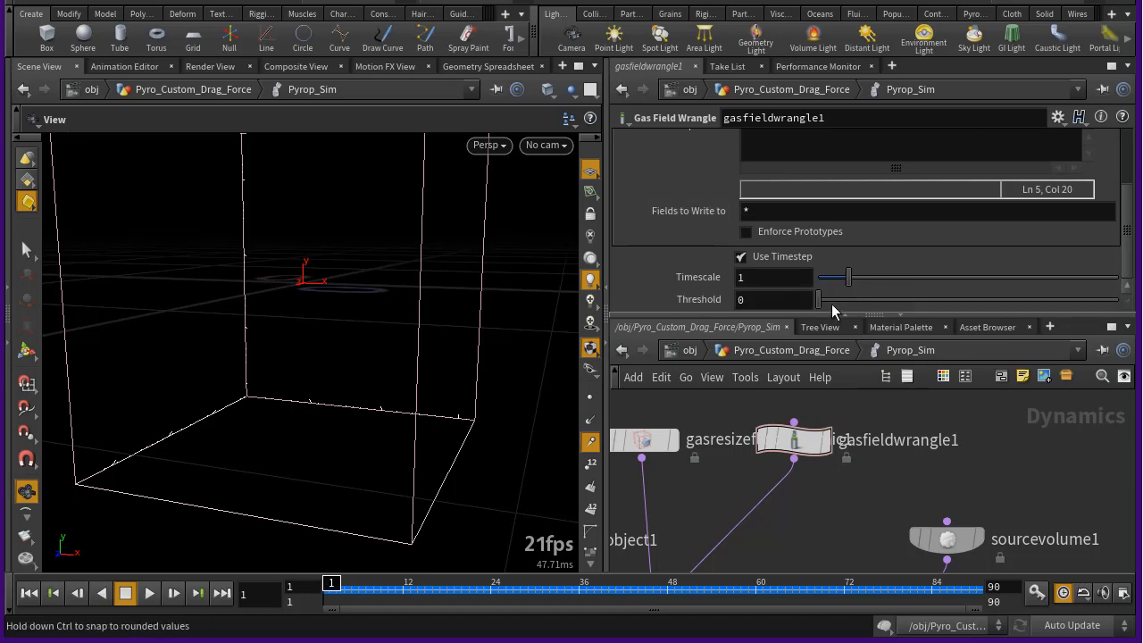
drag(784, 301, 521, 334)
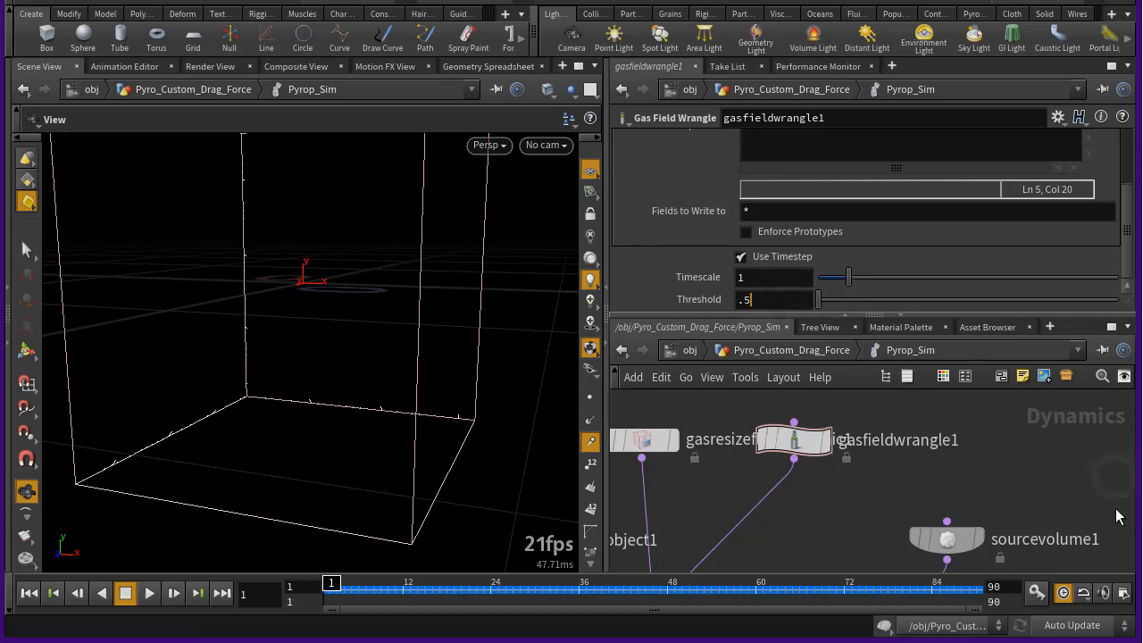
text(.5)
key(Return)
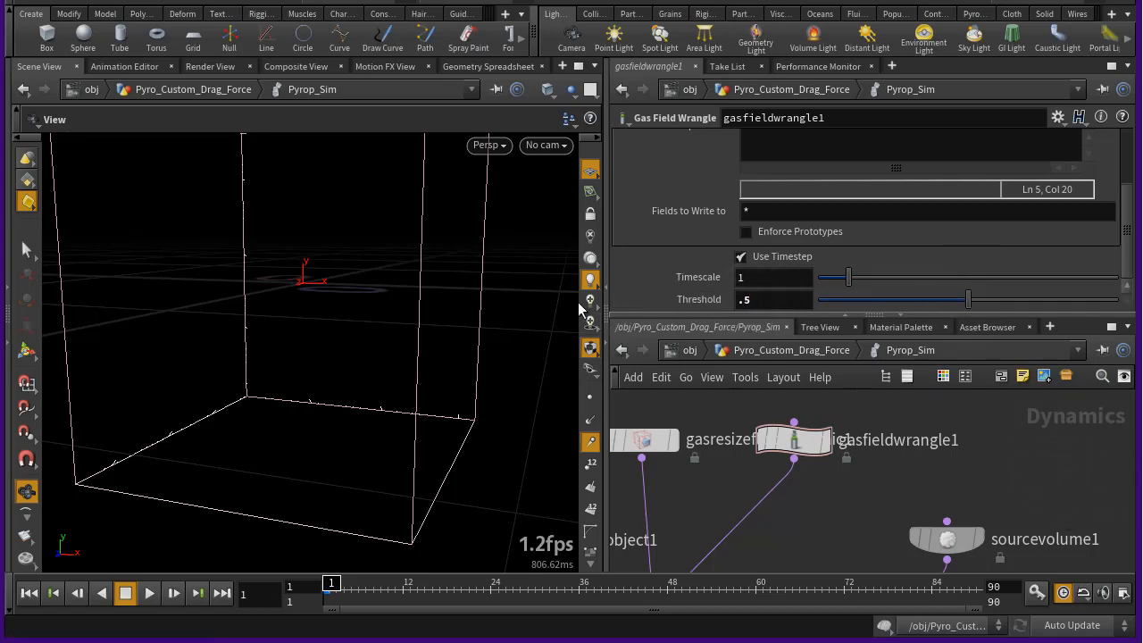
Render another viewport flipbook over the $RFSTART to $RFEND range with the new Threshold, and scrub and play it in MPlay
scroll(922, 458, down, 1)
middle_drag(932, 478, 917, 441)
scroll(918, 438, down, 2)
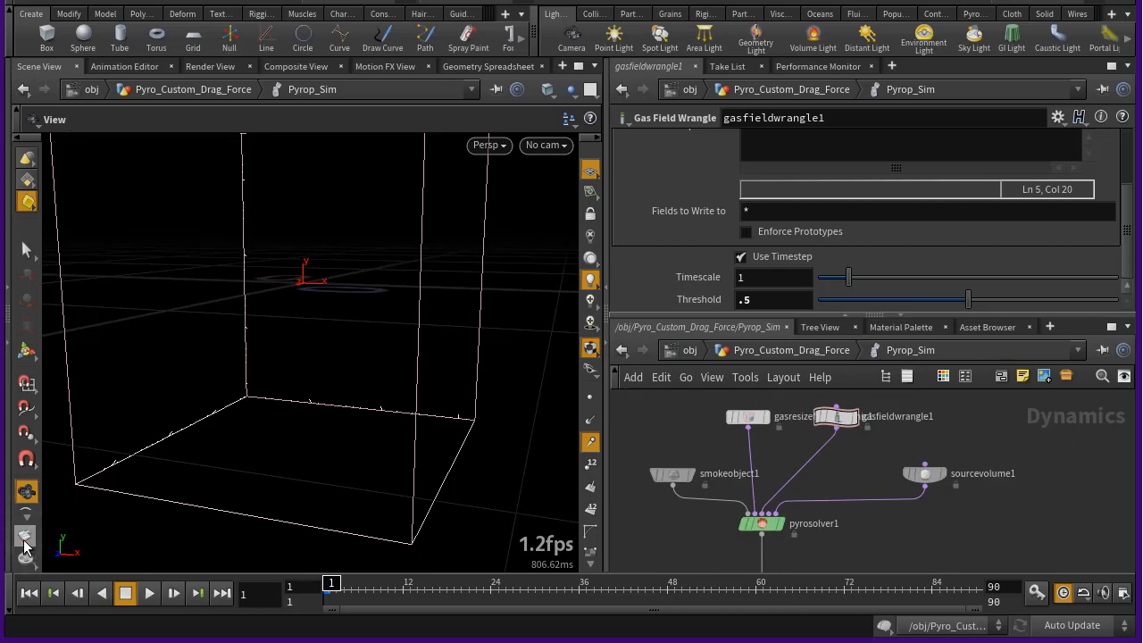
click(89, 548)
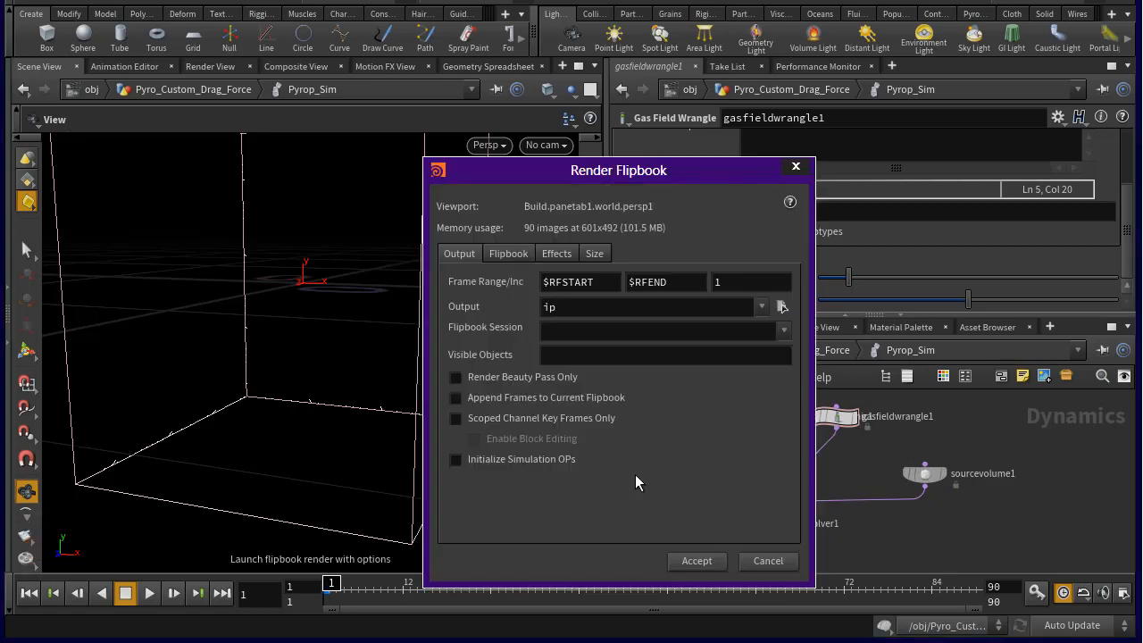
click(706, 562)
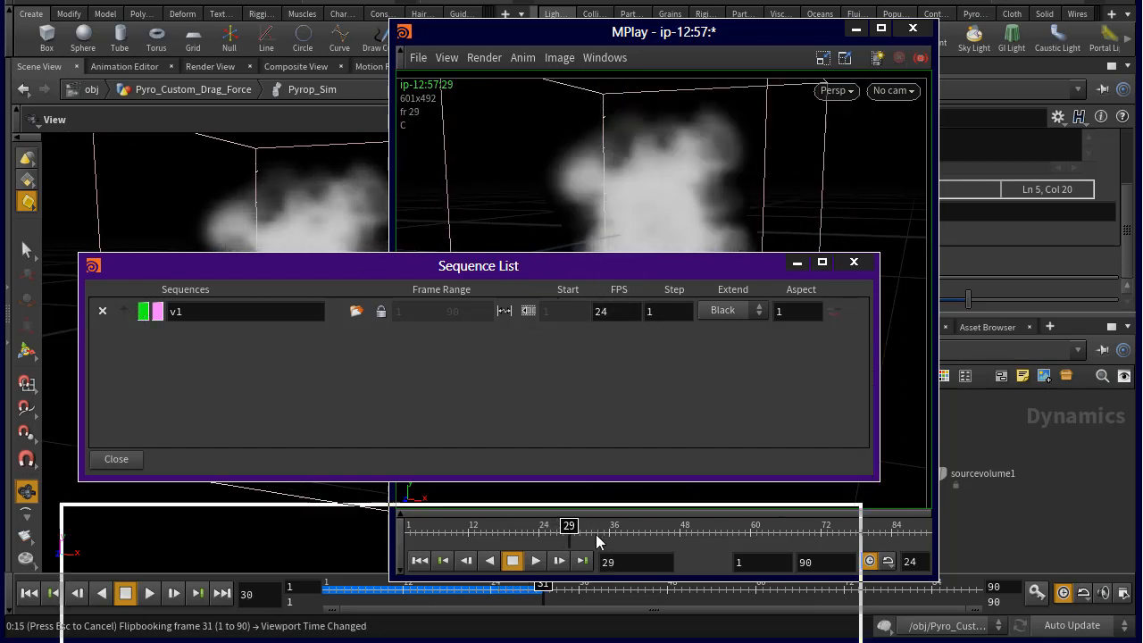
drag(596, 535, 571, 642)
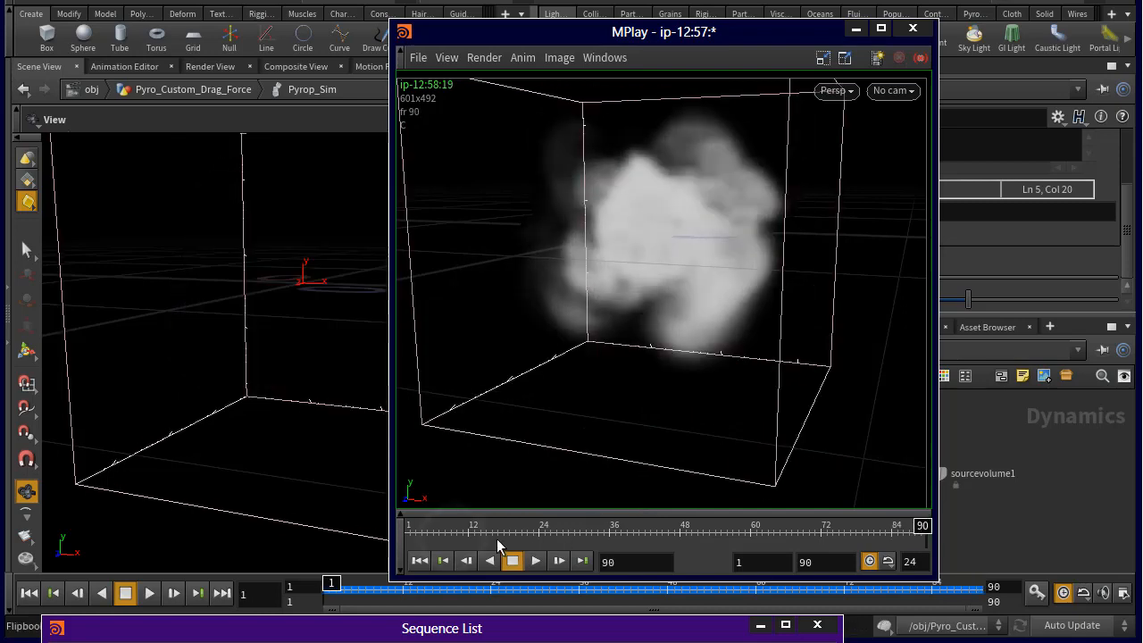
click(460, 532)
drag(613, 534, 418, 560)
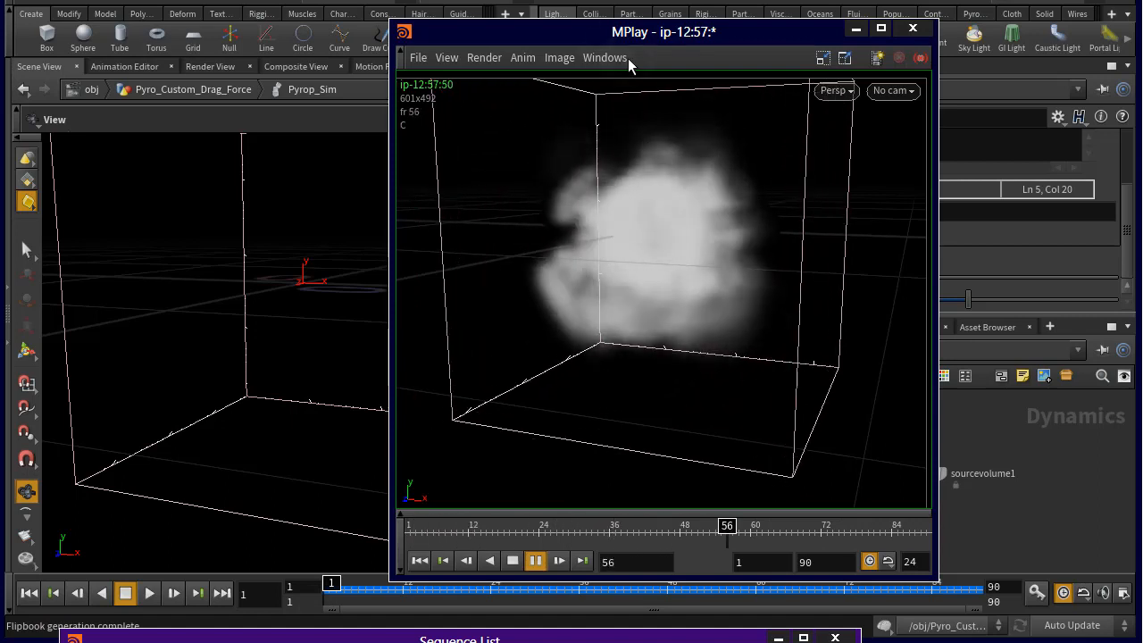
Bring up MPlay's Sequence List again for the newly rendered flipbook
click(605, 57)
click(625, 146)
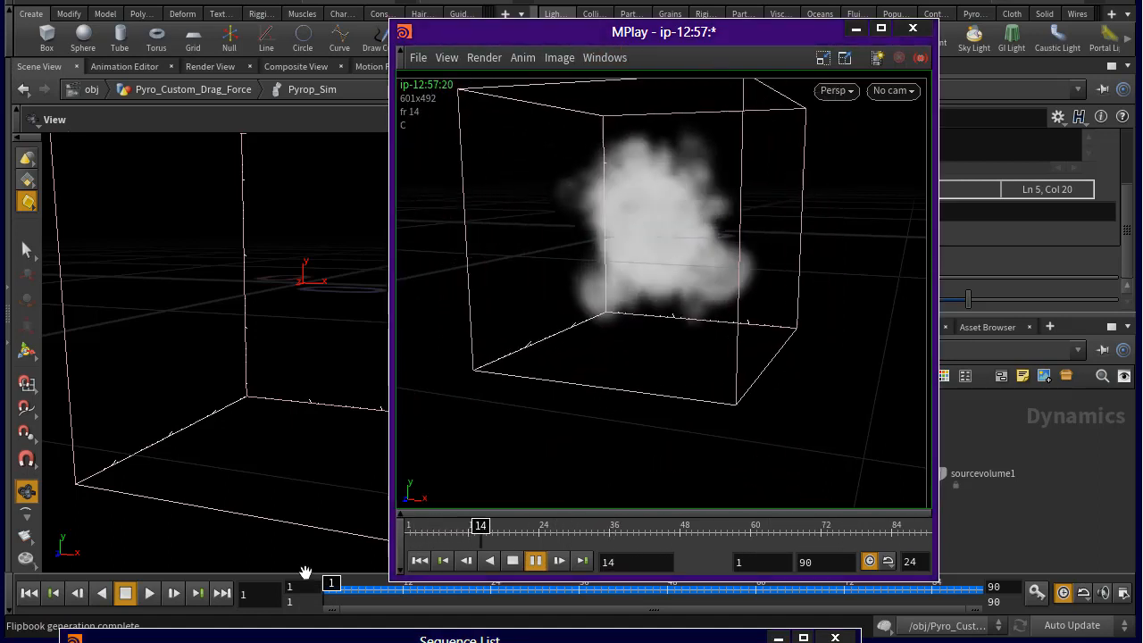